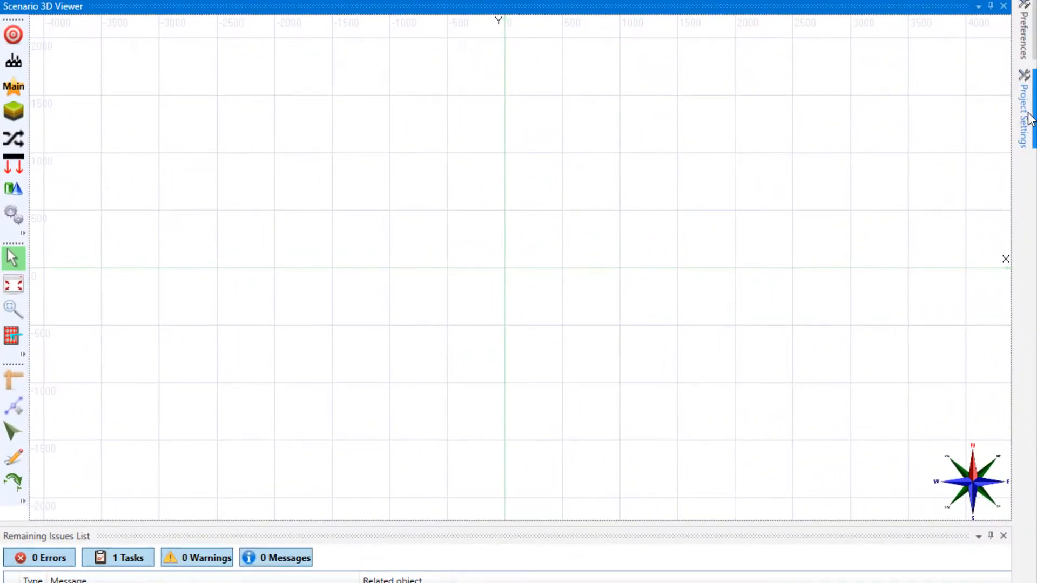
Set the project's system units to Metric.
{"action": "left_click", "coordinate": [1029, 116]}
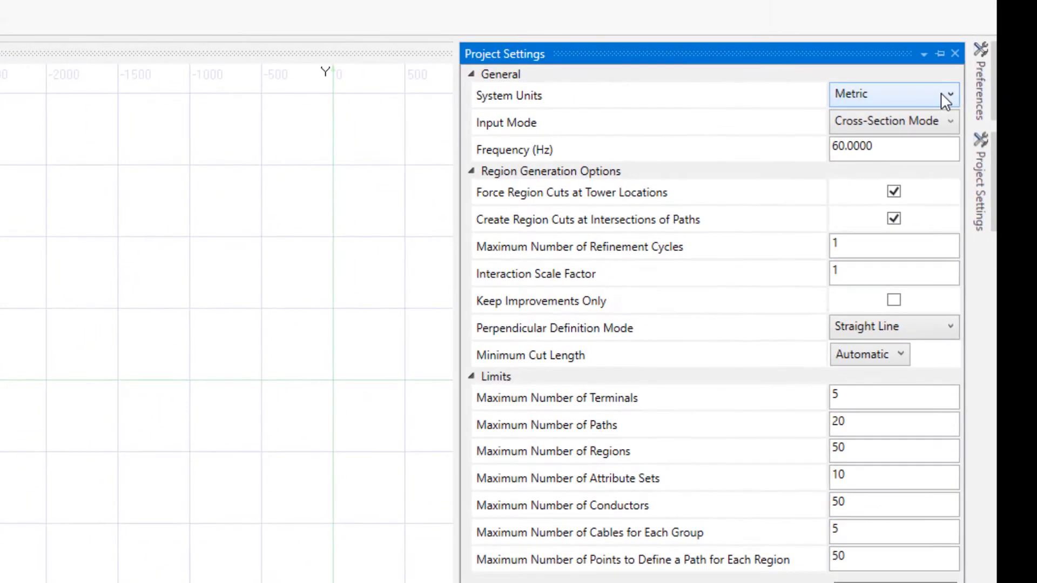
{"action": "left_click", "coordinate": [943, 95]}
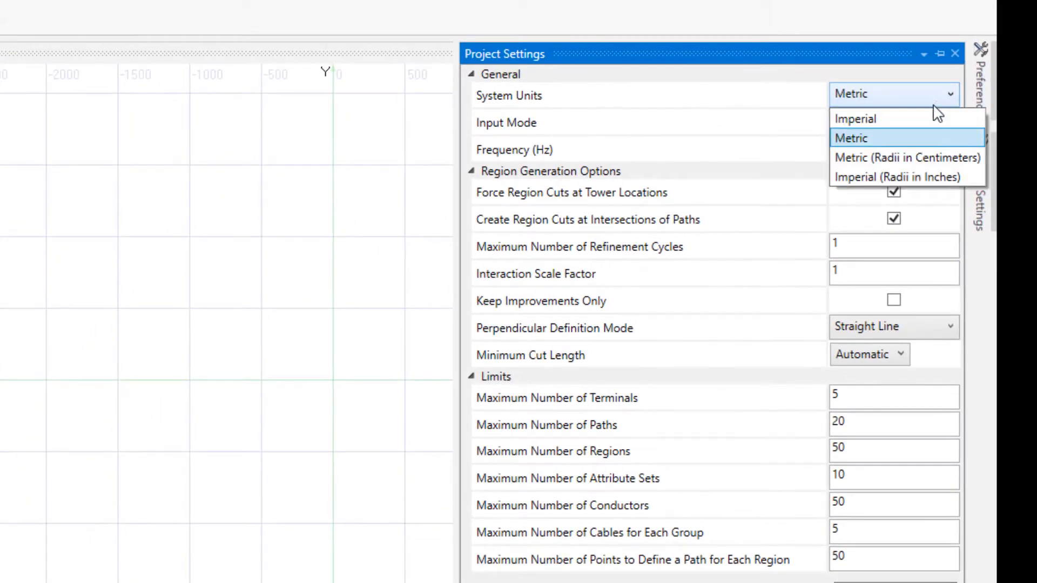
{"action": "left_click", "coordinate": [934, 141]}
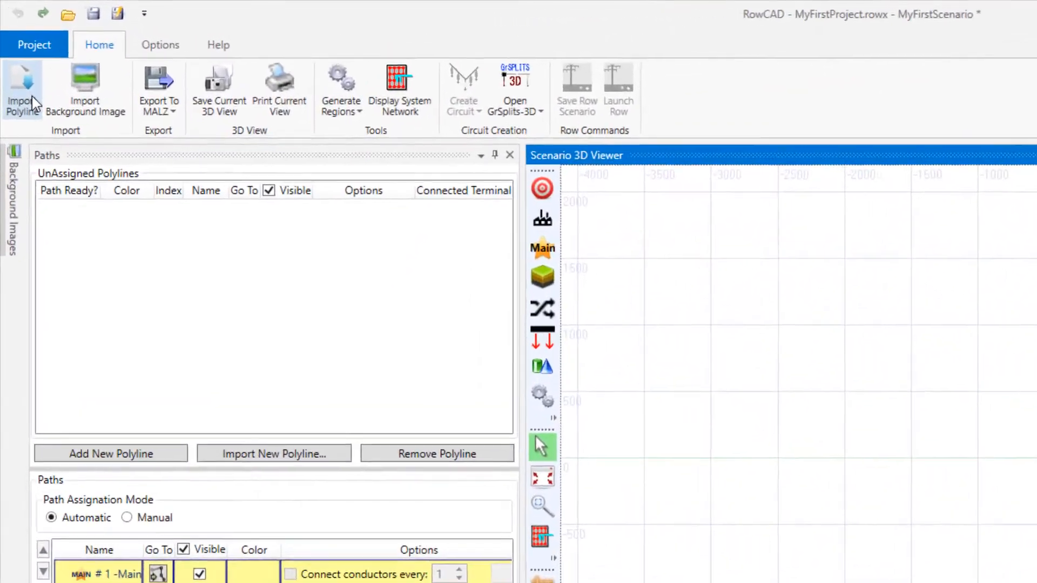
Import the pipeline polyline from the file mz_pipeline.f05.
{"action": "left_click", "coordinate": [32, 103]}
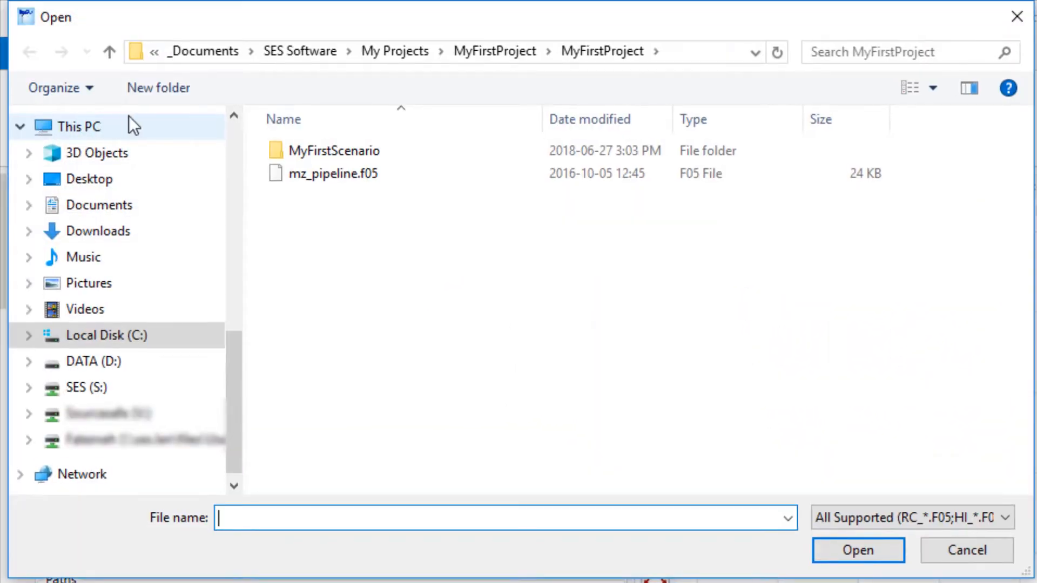
{"action": "left_click", "coordinate": [330, 170]}
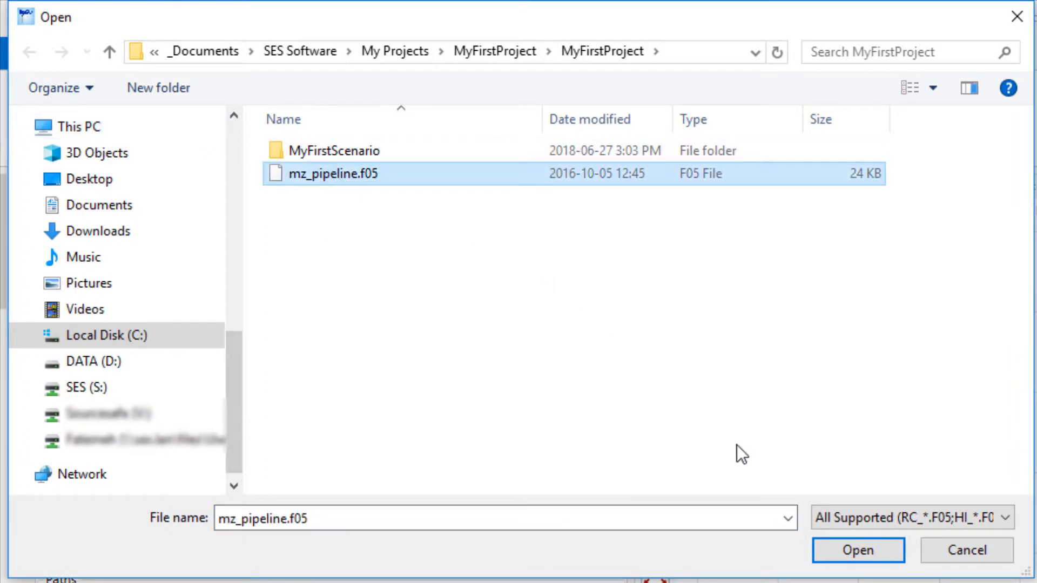
{"action": "left_click", "coordinate": [836, 550]}
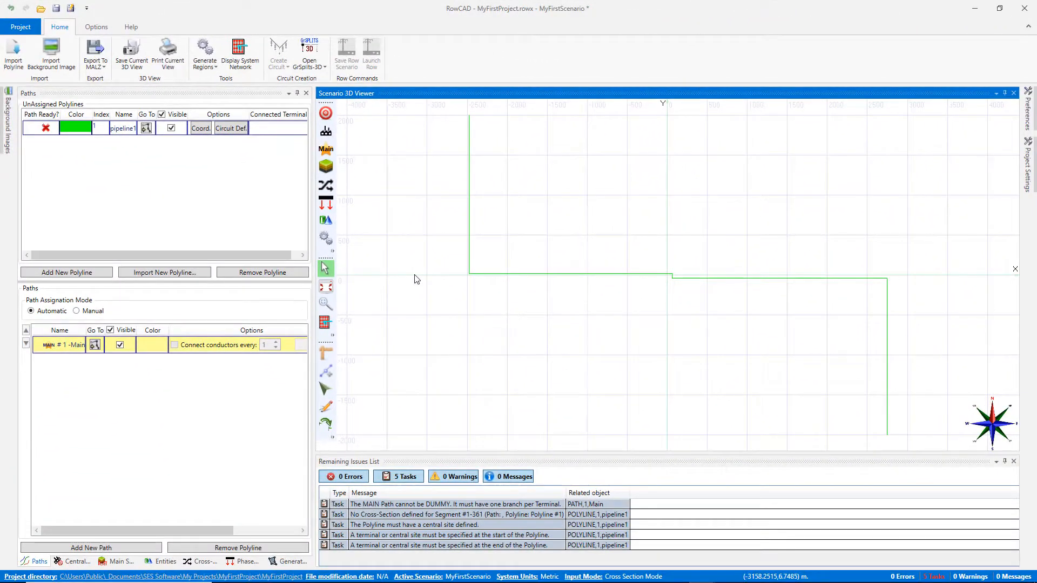
Change the imported pipeline polyline's color to blue (#FF000BFF) and open its name for editing.
{"action": "left_click", "coordinate": [70, 131]}
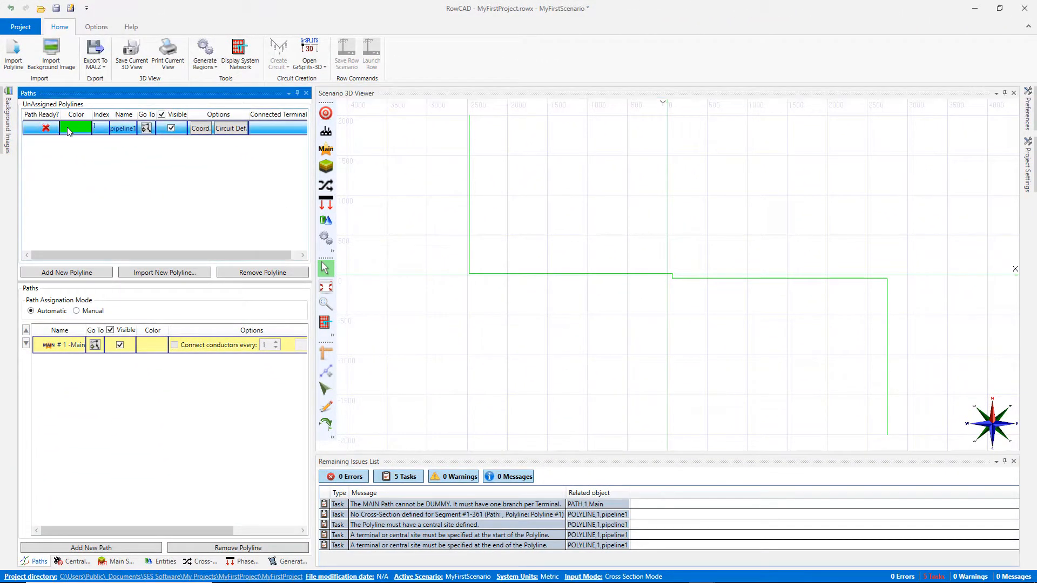
{"action": "left_click", "coordinate": [70, 132]}
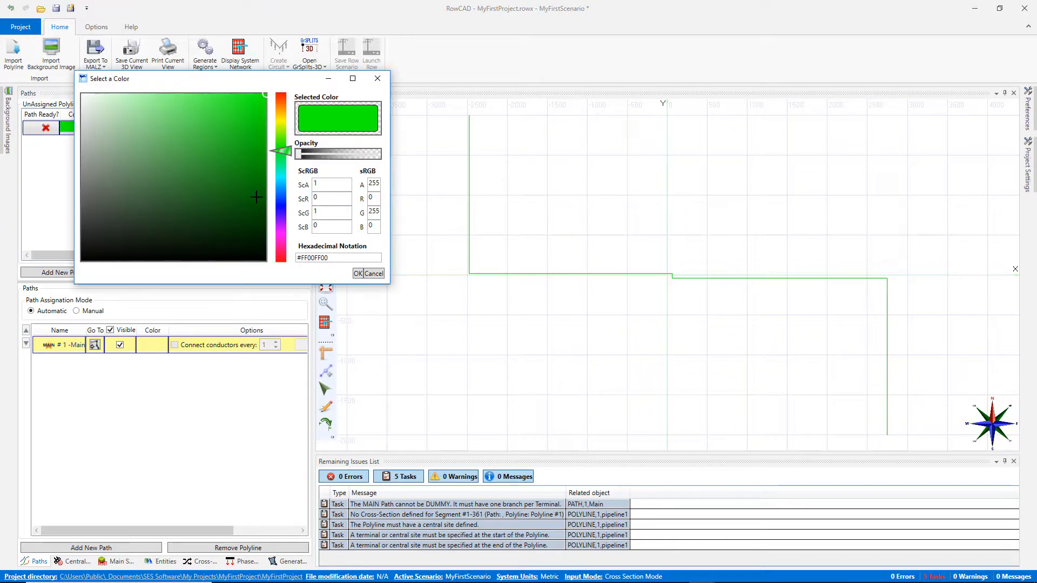
{"action": "left_click_drag", "start_coordinate": [290, 154], "coordinate": [281, 204]}
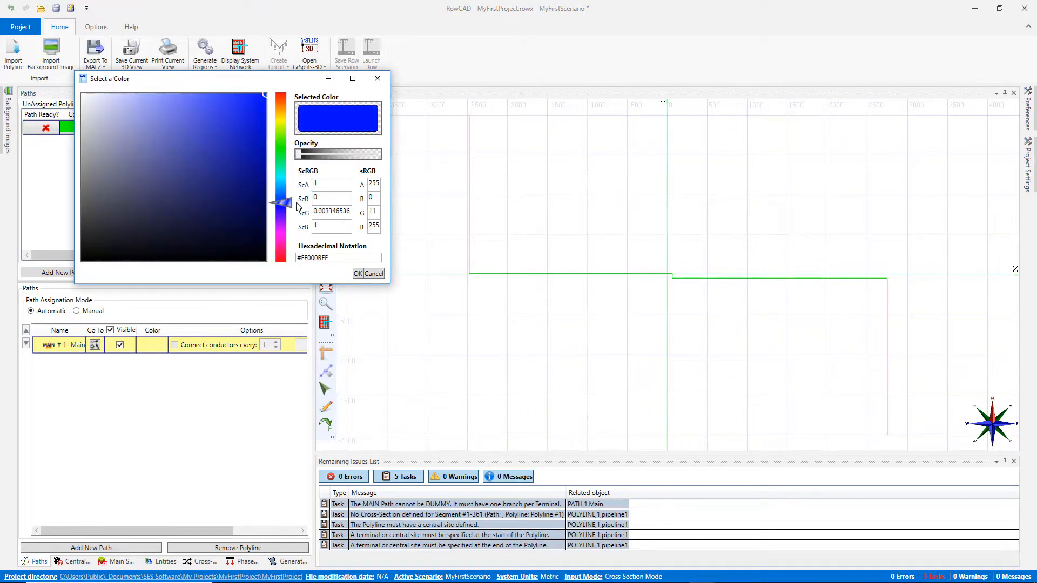
{"action": "left_click", "coordinate": [357, 274]}
{"action": "left_click", "coordinate": [127, 128]}
{"action": "left_click", "coordinate": [128, 127]}
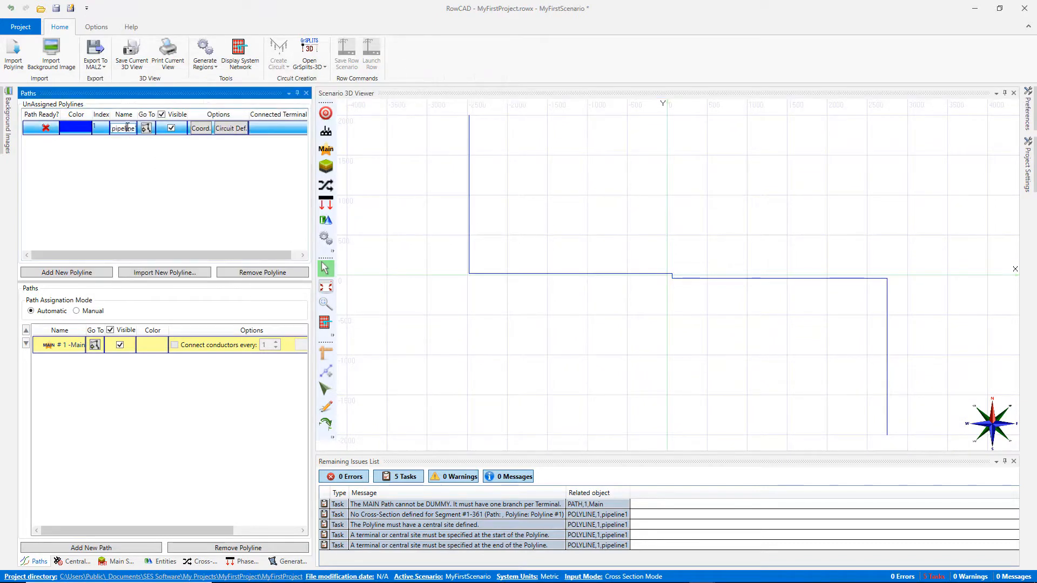
{"action": "left_click", "coordinate": [153, 194]}
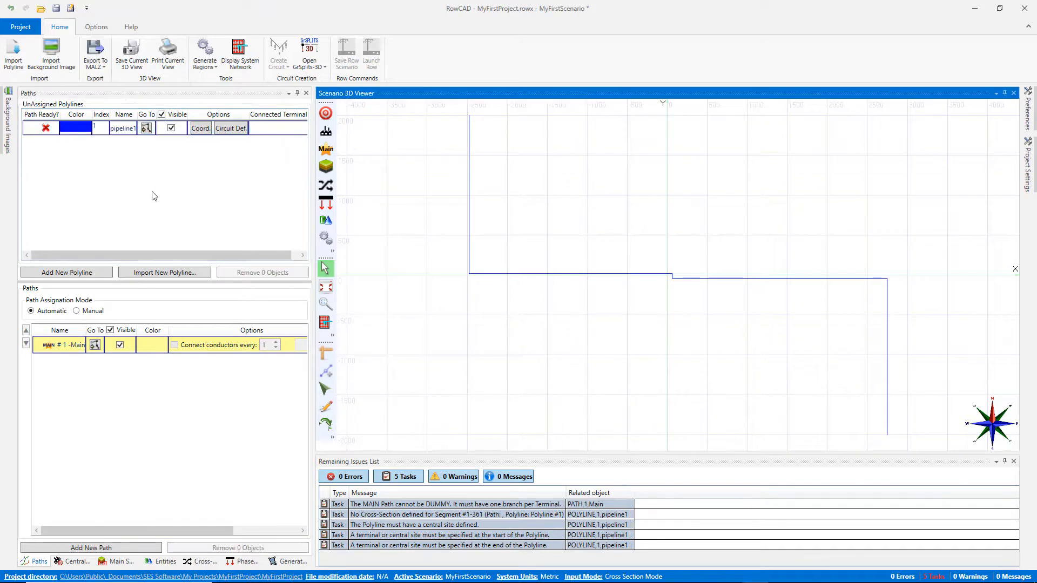
Add a second polyline and paste its copied coordinates, from X -6000 m to 6000 m every 200 m at Y 0.
{"action": "left_click", "coordinate": [91, 274]}
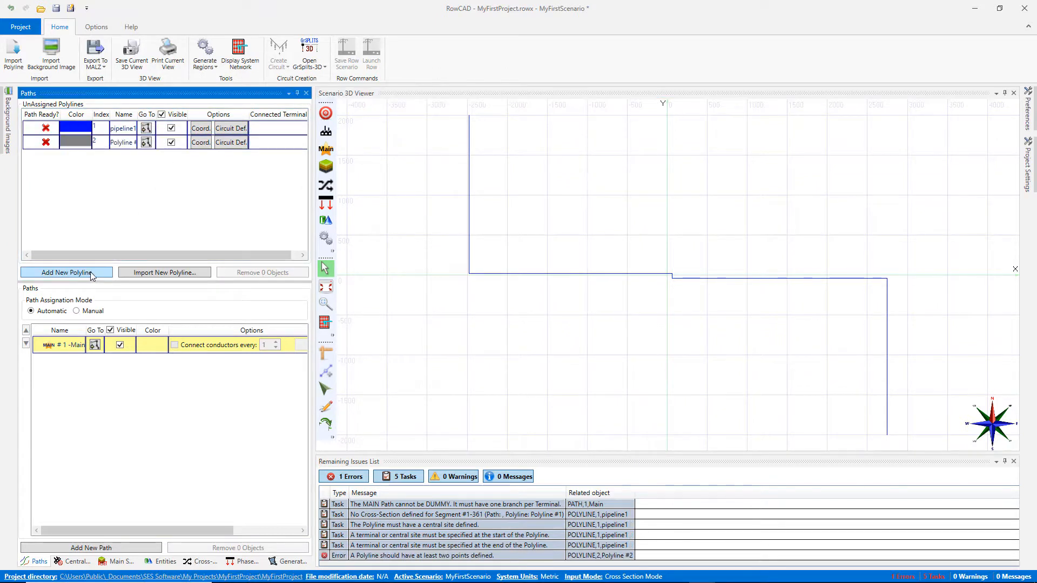
{"action": "left_click", "coordinate": [200, 142]}
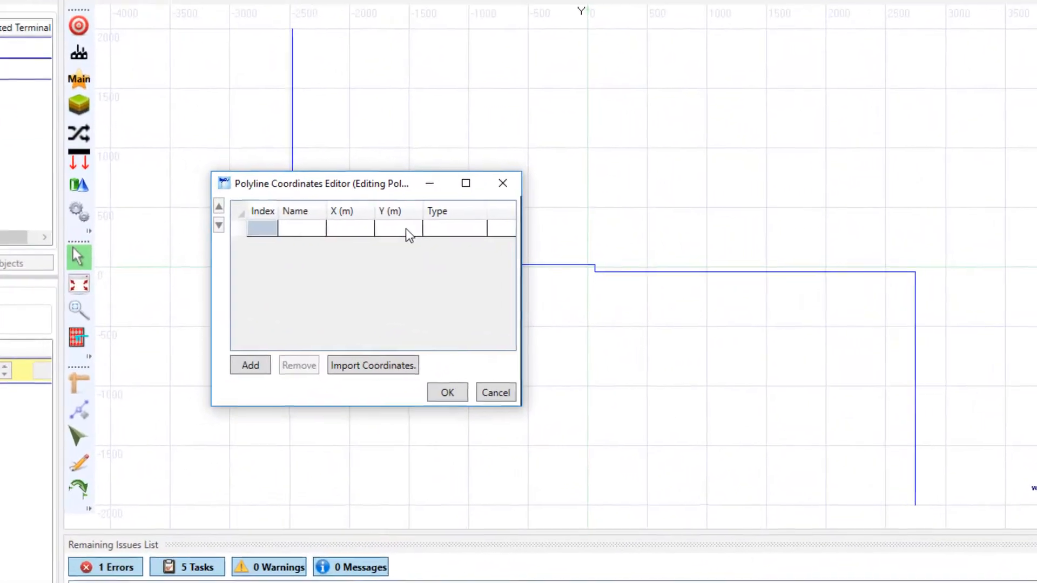
{"action": "left_click", "coordinate": [378, 231]}
{"action": "key", "text": "ctrl+v"}
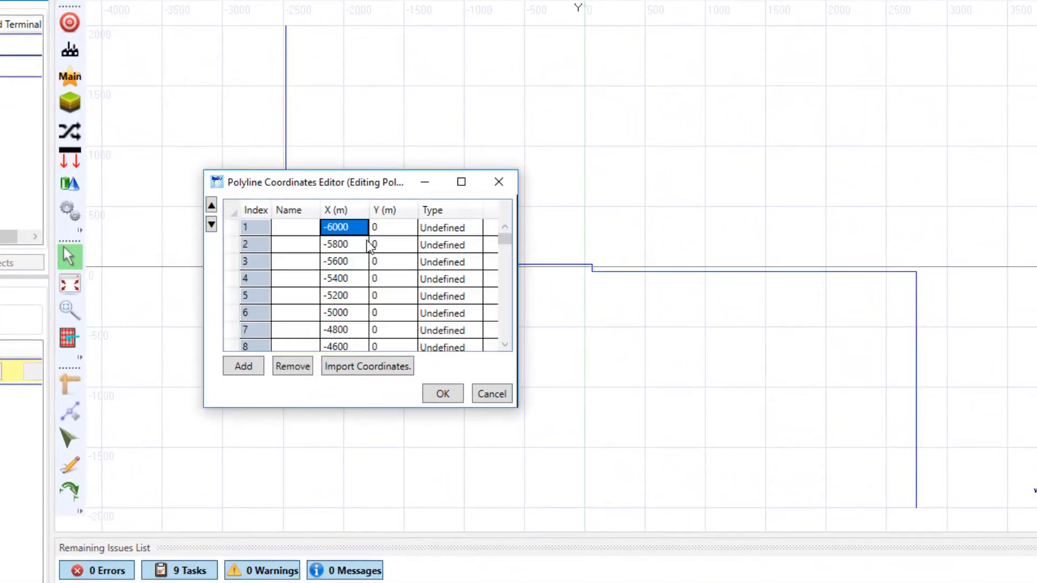
Set the type of all 61 points of the second polyline to Tower and accept the coordinates.
{"action": "left_click", "coordinate": [462, 228]}
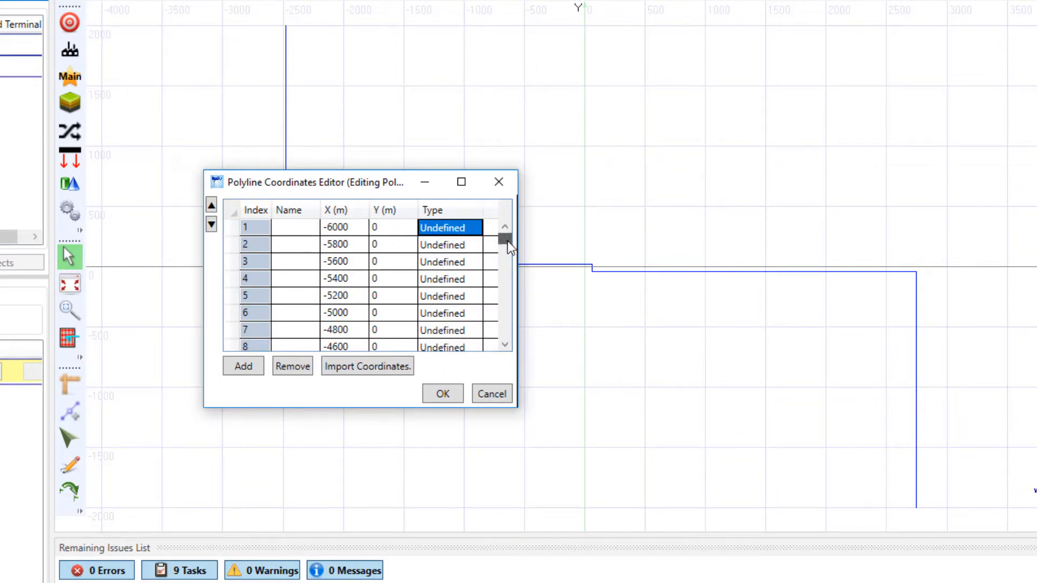
{"action": "left_click_drag", "start_coordinate": [507, 241], "coordinate": [497, 359]}
{"action": "left_click", "coordinate": [459, 316], "text": "shift"}
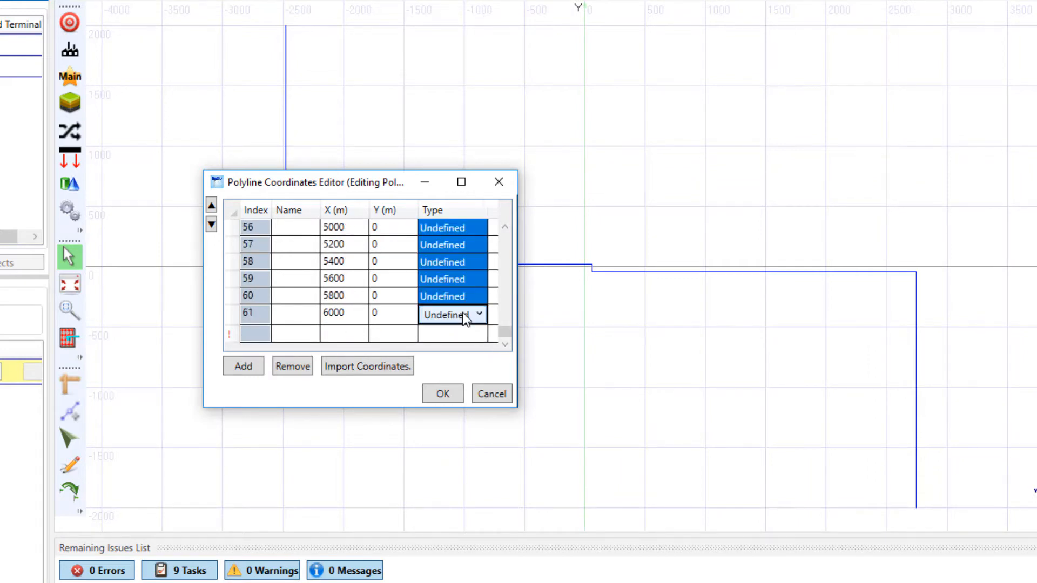
{"action": "left_click", "coordinate": [467, 318]}
{"action": "left_click", "coordinate": [466, 334]}
{"action": "left_click", "coordinate": [464, 329]}
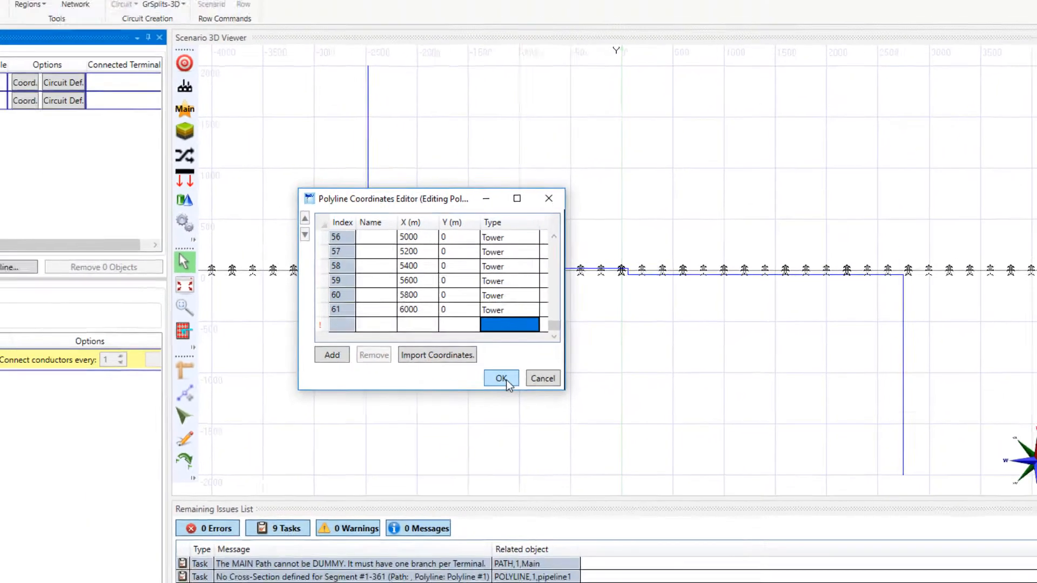
{"action": "left_click", "coordinate": [444, 394]}
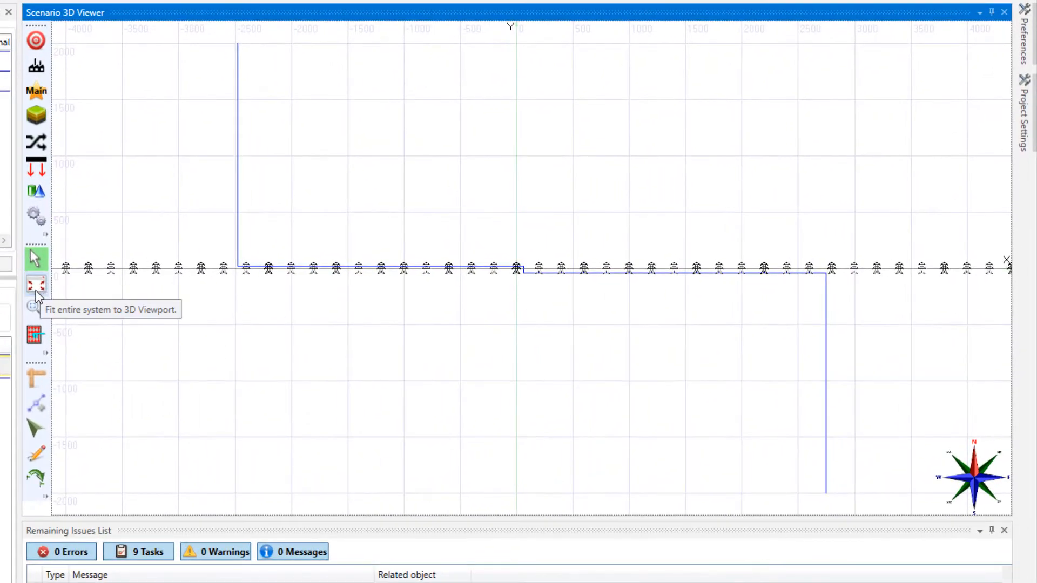
Add a third polyline and name it 69kV_line.
{"action": "left_click", "coordinate": [36, 286]}
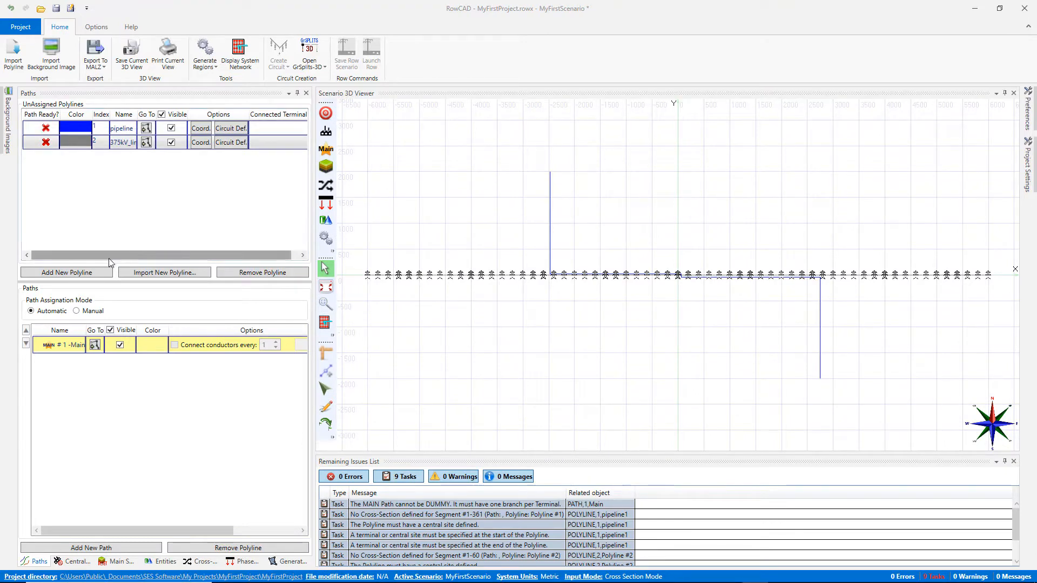
{"action": "left_click", "coordinate": [98, 273]}
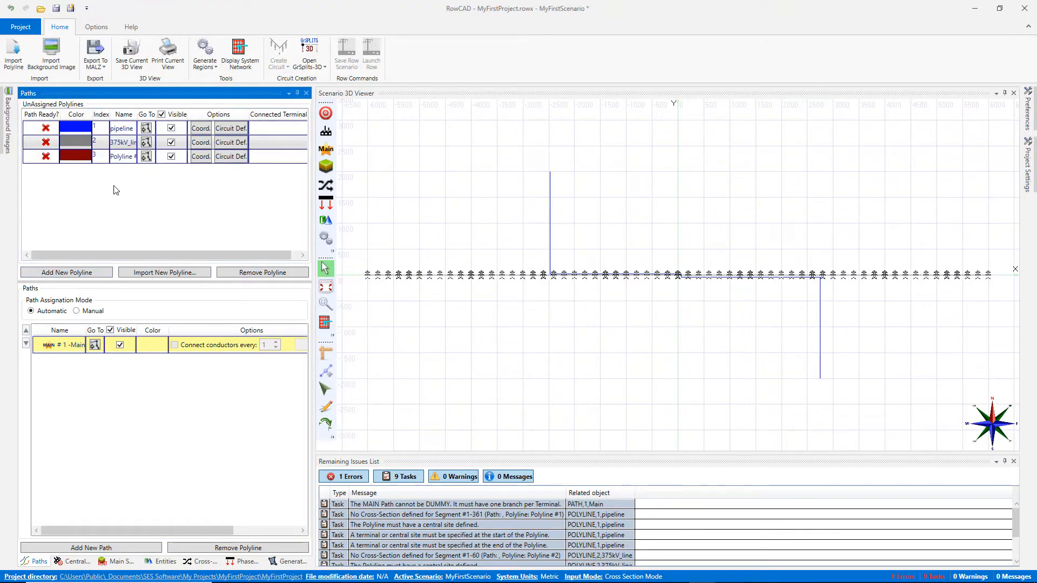
{"action": "left_click_drag", "start_coordinate": [134, 158], "coordinate": [107, 160]}
{"action": "key", "text": "BackSpace"}
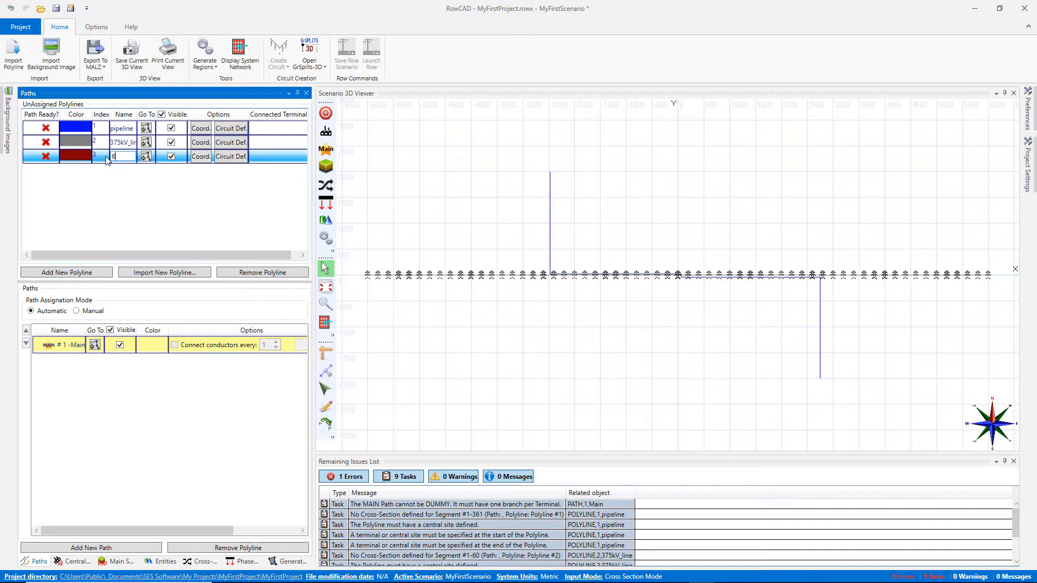
{"action": "type", "text": "69kV_line"}
Define the first two points of the 69kV_line polyline at (100, 550) m and (100, 50) m.
{"action": "left_click", "coordinate": [205, 156]}
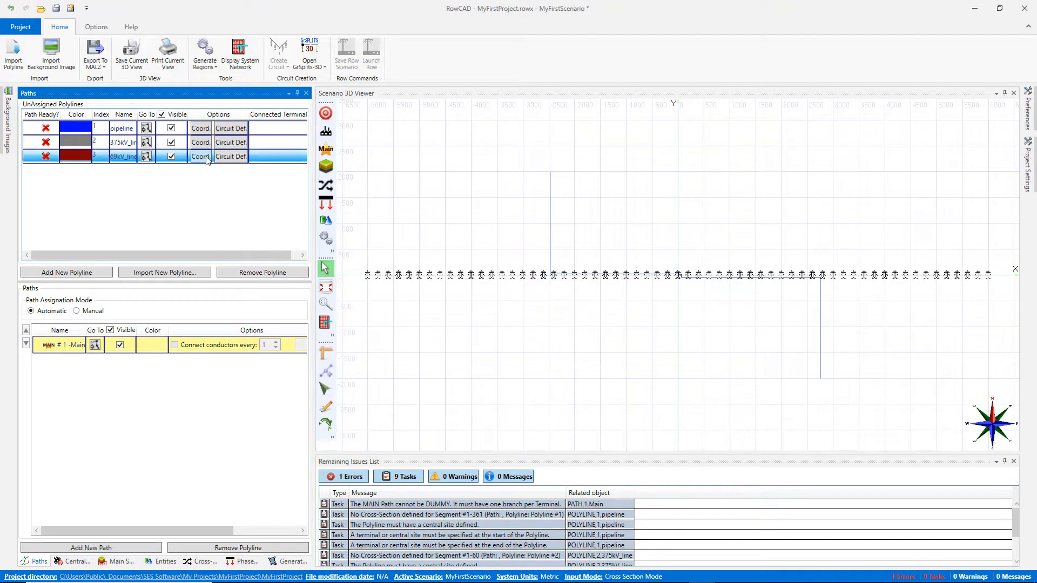
{"action": "left_click", "coordinate": [501, 249]}
{"action": "type", "text": "100"}
{"action": "left_click", "coordinate": [541, 250]}
{"action": "type", "text": "550"}
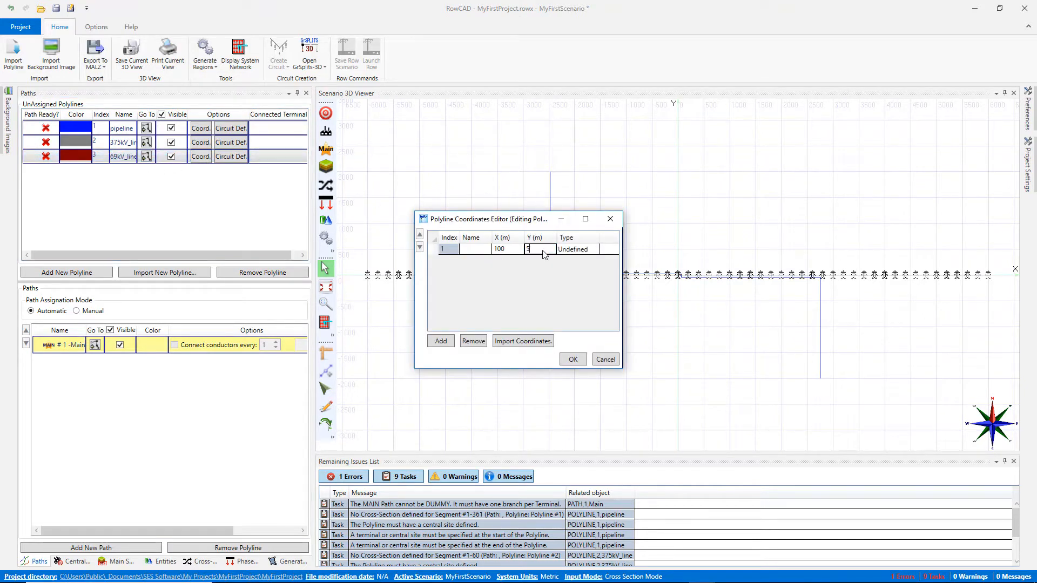
{"action": "left_click", "coordinate": [441, 341]}
{"action": "left_click", "coordinate": [535, 262]}
{"action": "type", "text": "50"}
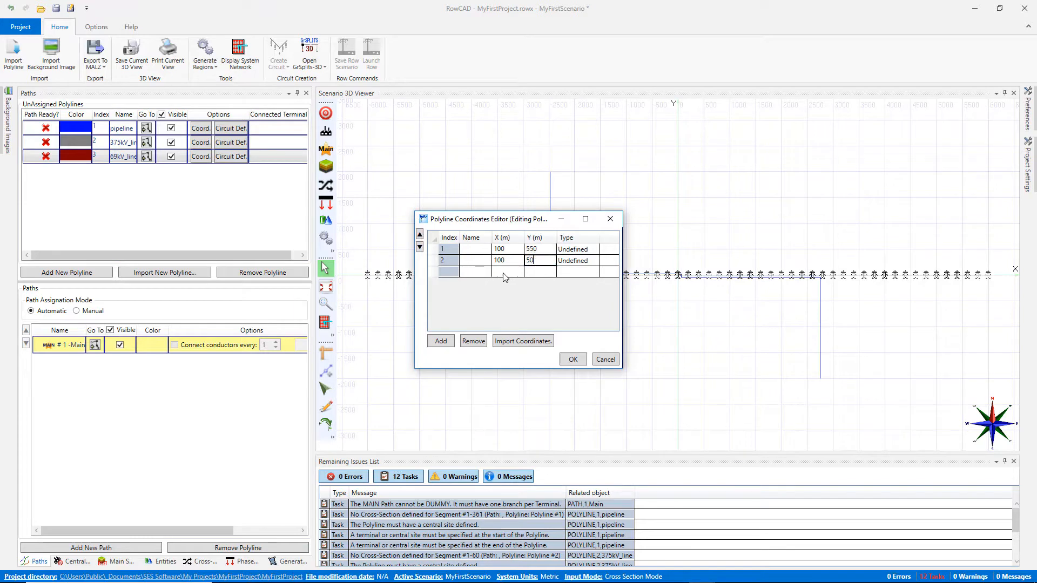
Add the third and fourth points of the 69kV_line at (2600, 50) m and (2600, 550) m and accept the coordinates.
{"action": "left_click", "coordinate": [499, 274]}
{"action": "type", "text": "2500"}
{"action": "left_click", "coordinate": [540, 272]}
{"action": "type", "text": "50"}
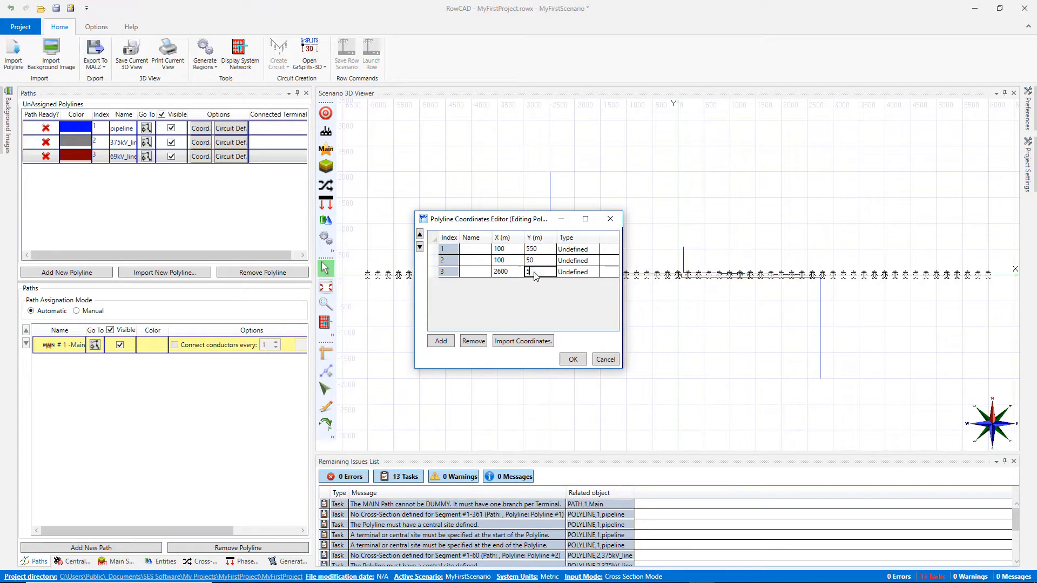
{"action": "left_click", "coordinate": [441, 341]}
{"action": "left_click", "coordinate": [540, 283]}
{"action": "type", "text": "5"}
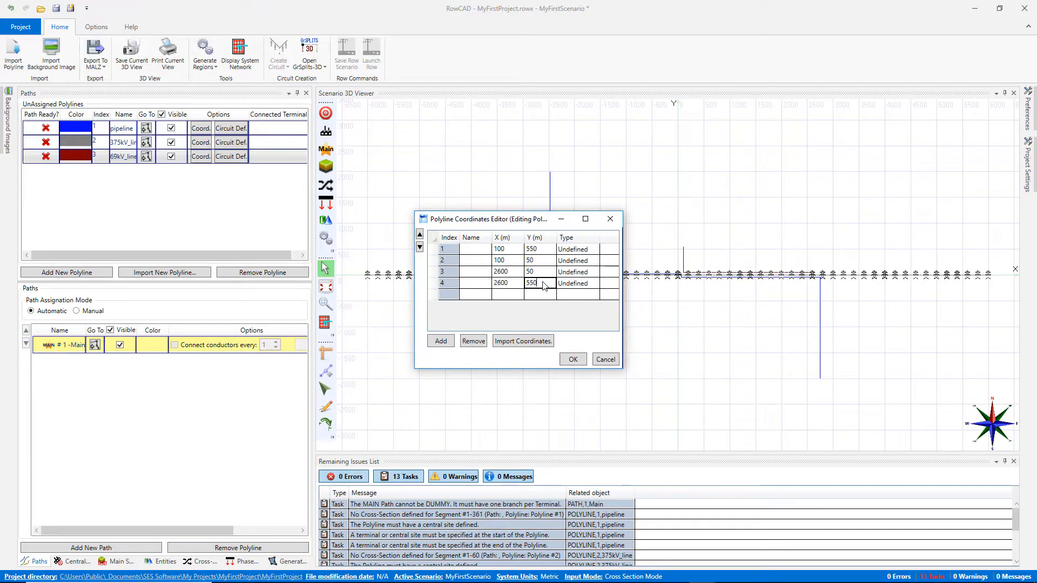
{"action": "type", "text": "50"}
{"action": "left_click", "coordinate": [573, 359]}
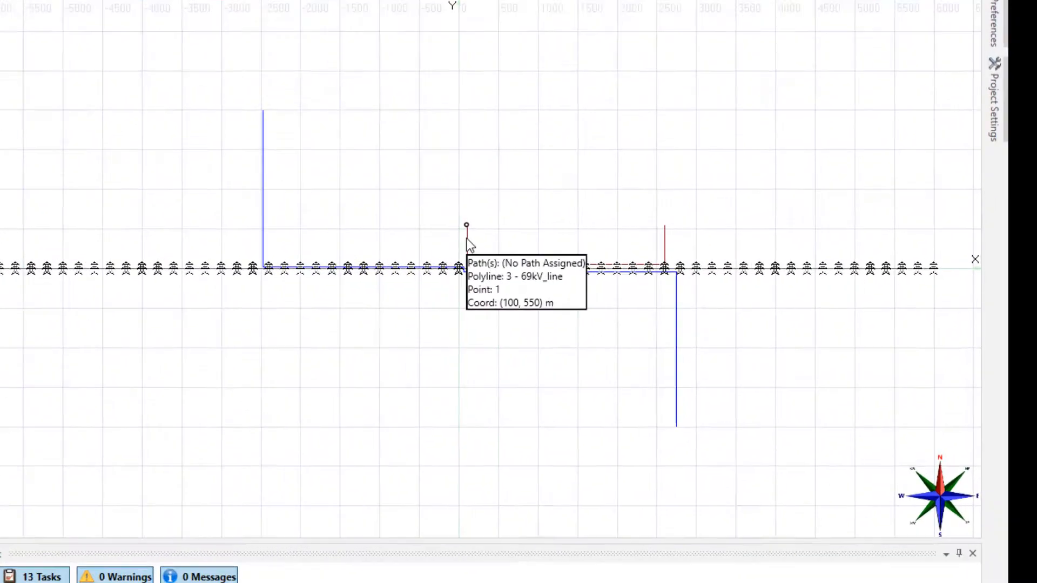
Break the 69kV_line polyline at regular locations with a 100 m break distance and the At Least strategy, and check its coordinates.
{"action": "right_click", "coordinate": [683, 255]}
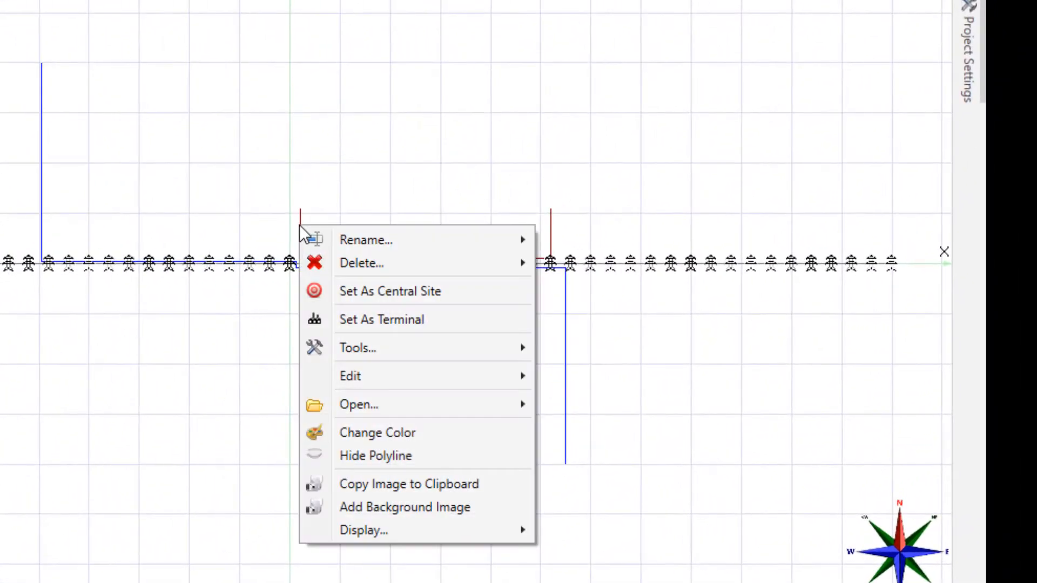
{"action": "mouse_move", "coordinate": [506, 352]}
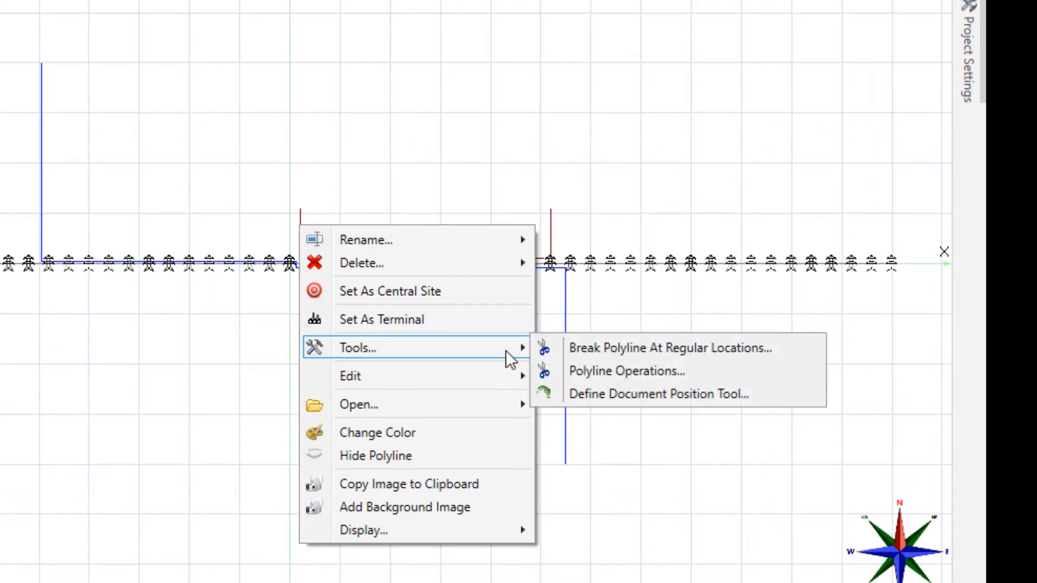
{"action": "left_click", "coordinate": [653, 351]}
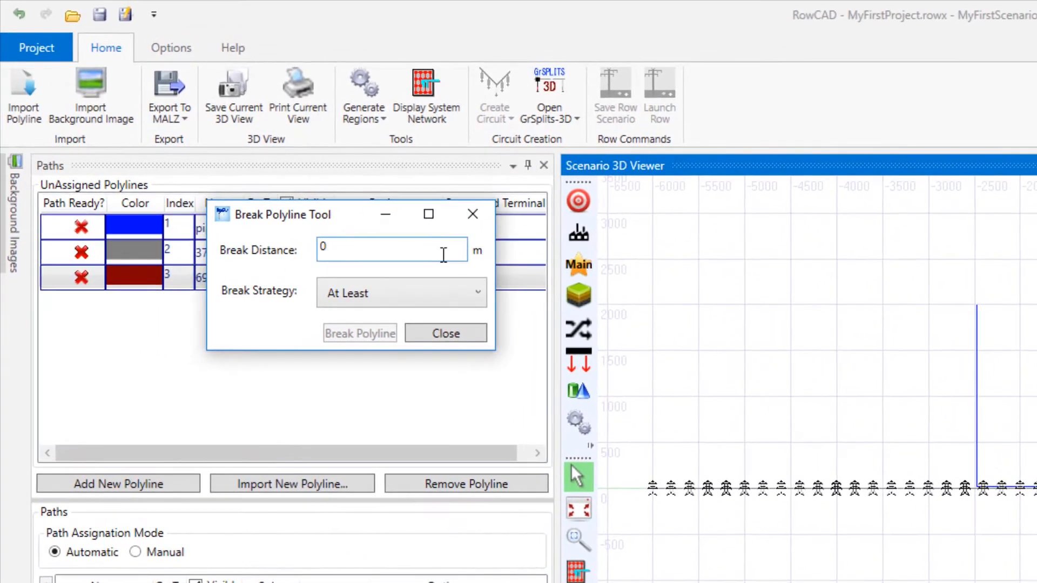
{"action": "key", "text": "BackSpace"}
{"action": "type", "text": "100"}
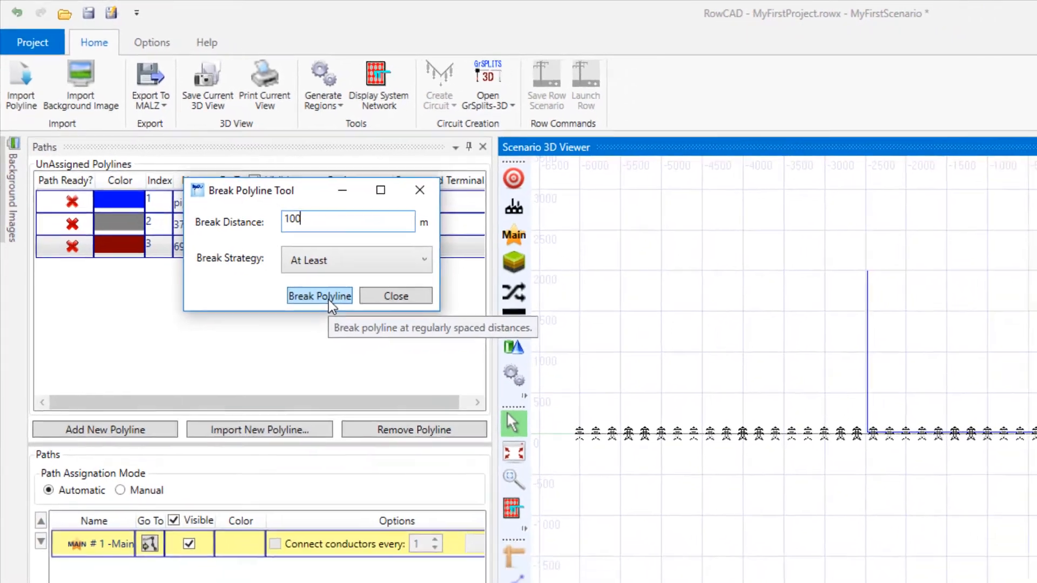
{"action": "left_click", "coordinate": [326, 296]}
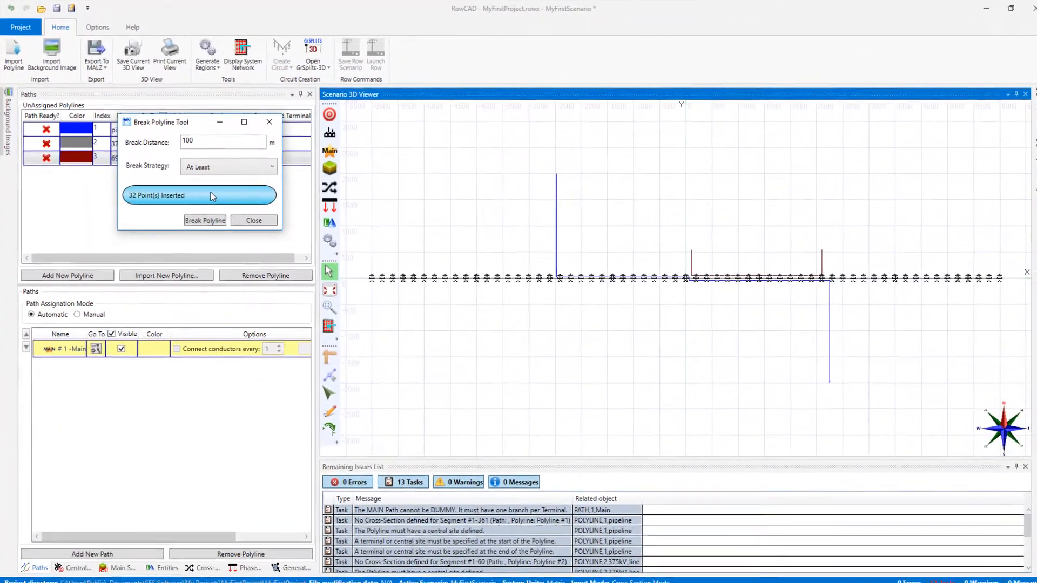
{"action": "left_click", "coordinate": [235, 219]}
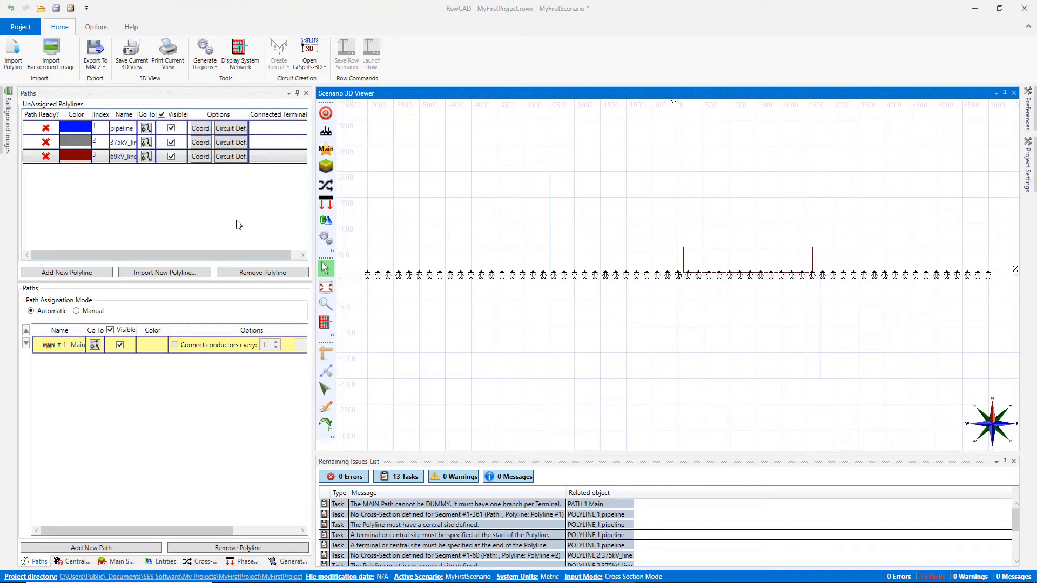
{"action": "left_click", "coordinate": [196, 160]}
{"action": "left_click", "coordinate": [197, 158]}
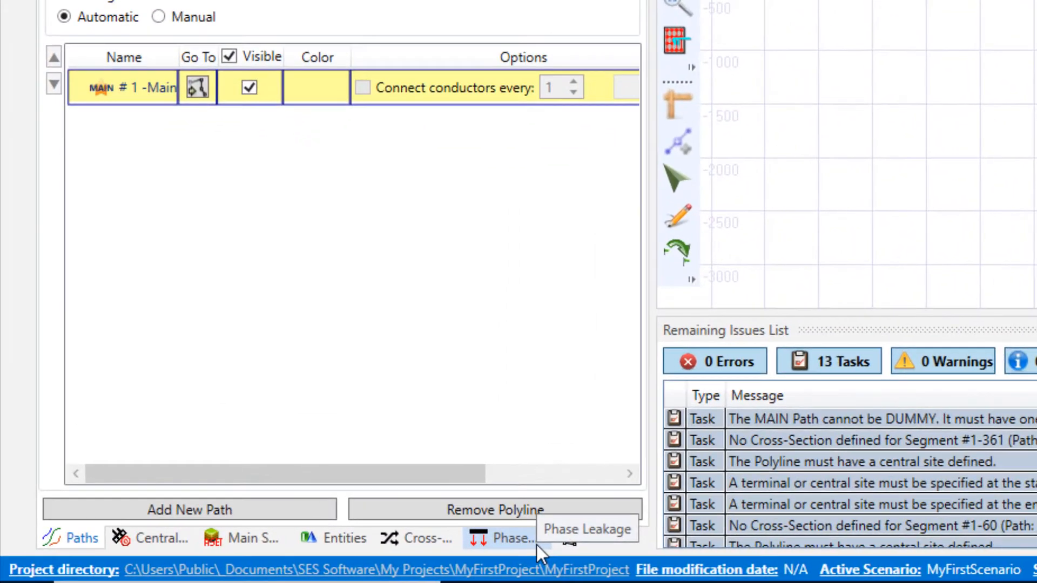
Define eleven default phase leakages with Computed units: Pipeline, MitiDouble, MitiSingle, 375kV_N, 375kV_A, 375kV_B, 375kV_C, 69kV_N, 69kV_A, 69kV_B and 69kV_C.
{"action": "left_click", "coordinate": [294, 556]}
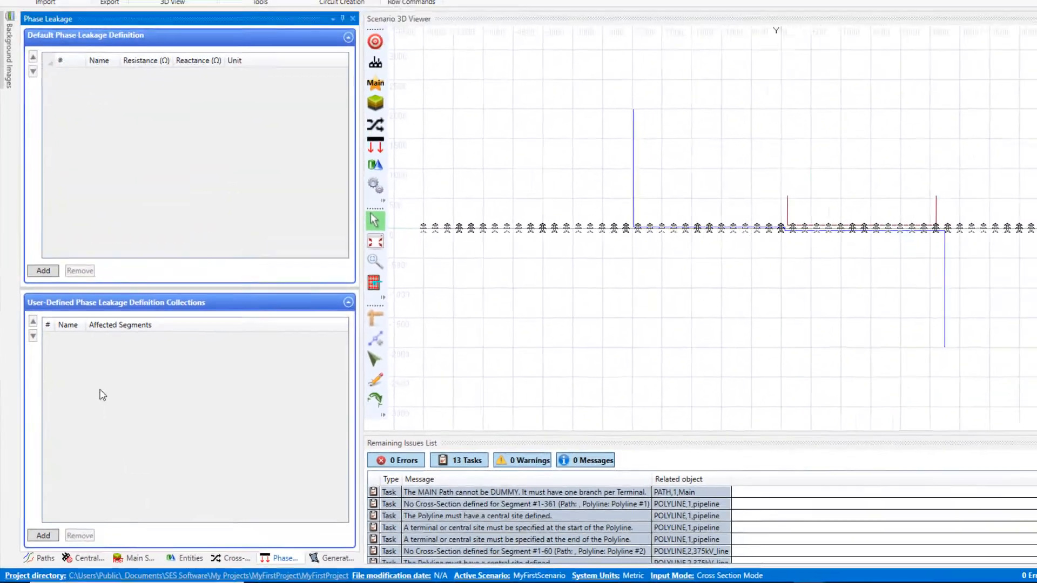
{"action": "left_click", "coordinate": [37, 313]}
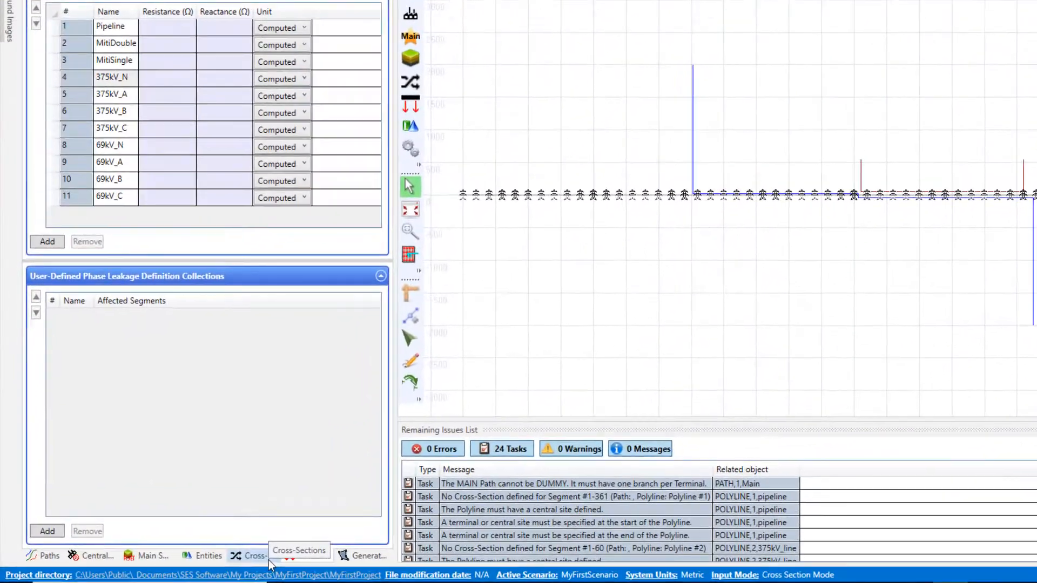
Create a new cross-section and name it 375kV Line.
{"action": "left_click", "coordinate": [267, 561]}
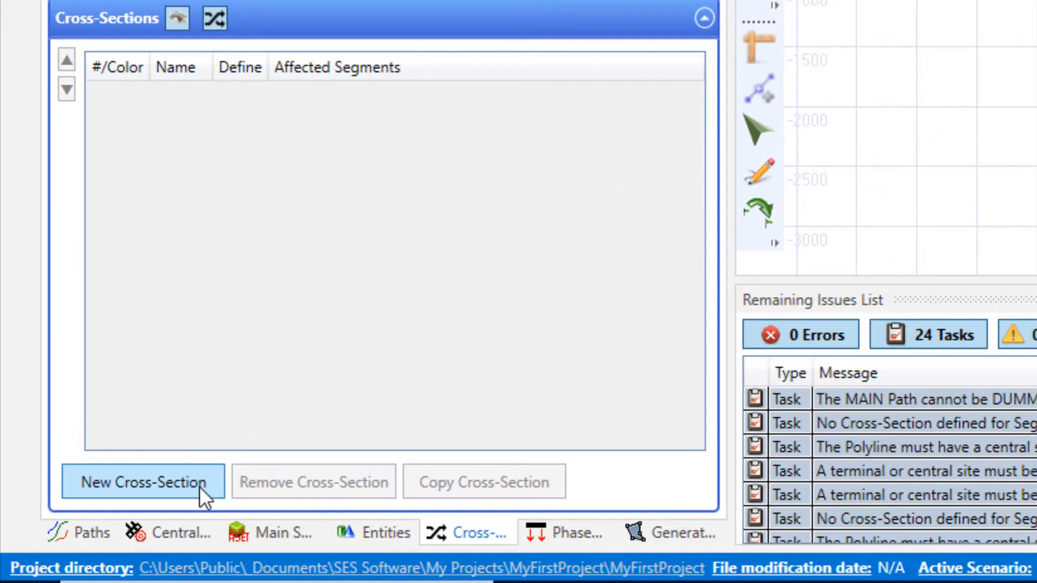
{"action": "left_click", "coordinate": [199, 487]}
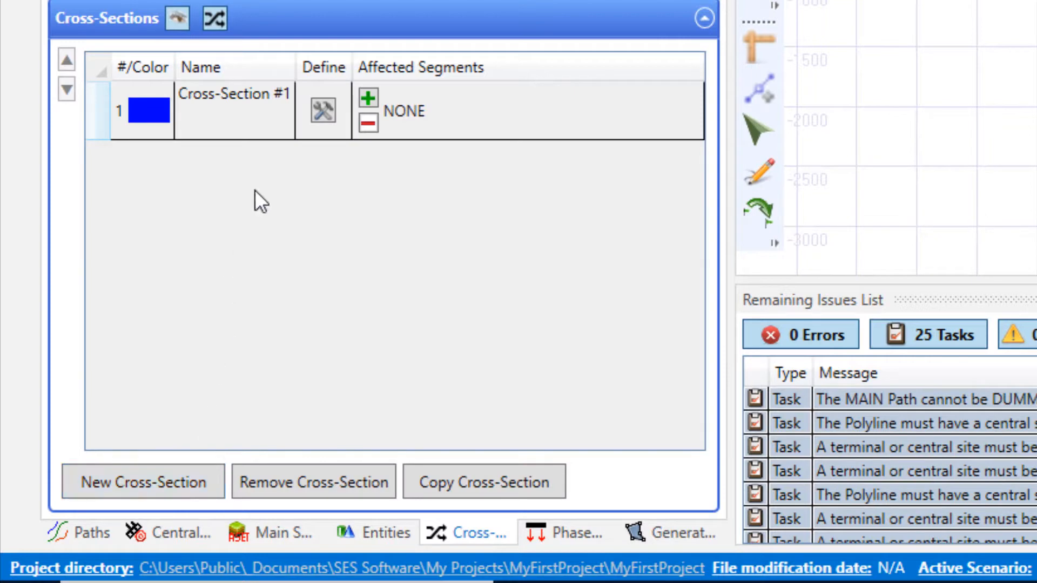
{"action": "left_click", "coordinate": [264, 99]}
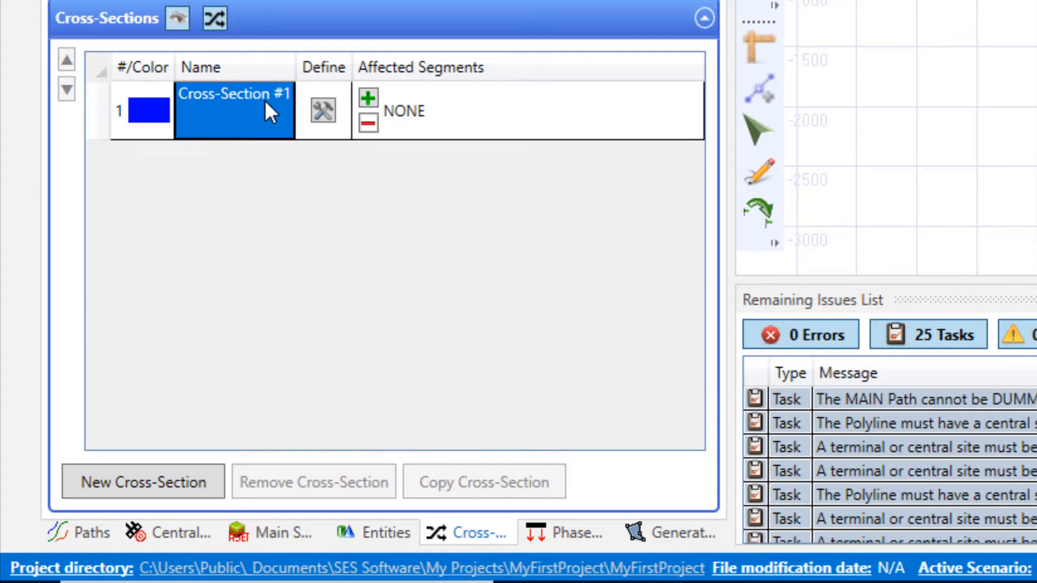
{"action": "type", "text": "375K"}
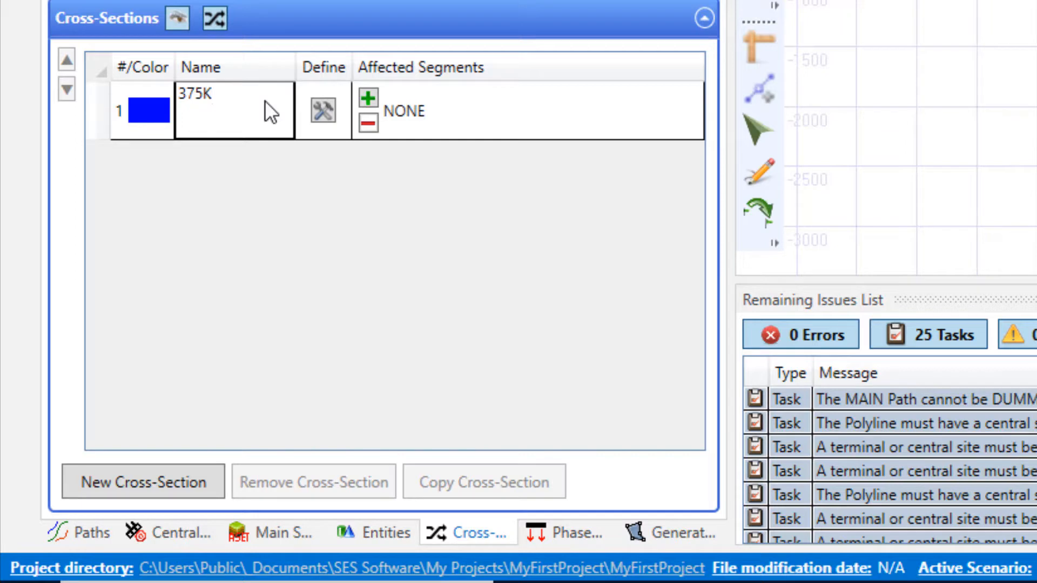
{"action": "key", "text": "BackSpace"}
{"action": "type", "text": "kV Line"}
Open the definition of the 375kV Line cross-section and add five components to it.
{"action": "left_click", "coordinate": [325, 110]}
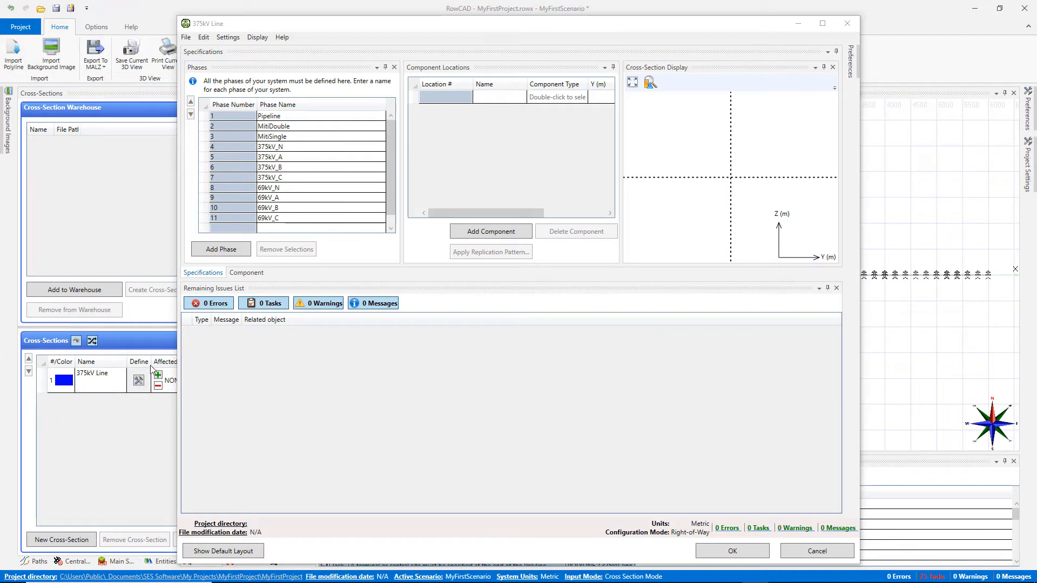
{"action": "left_click", "coordinate": [458, 236]}
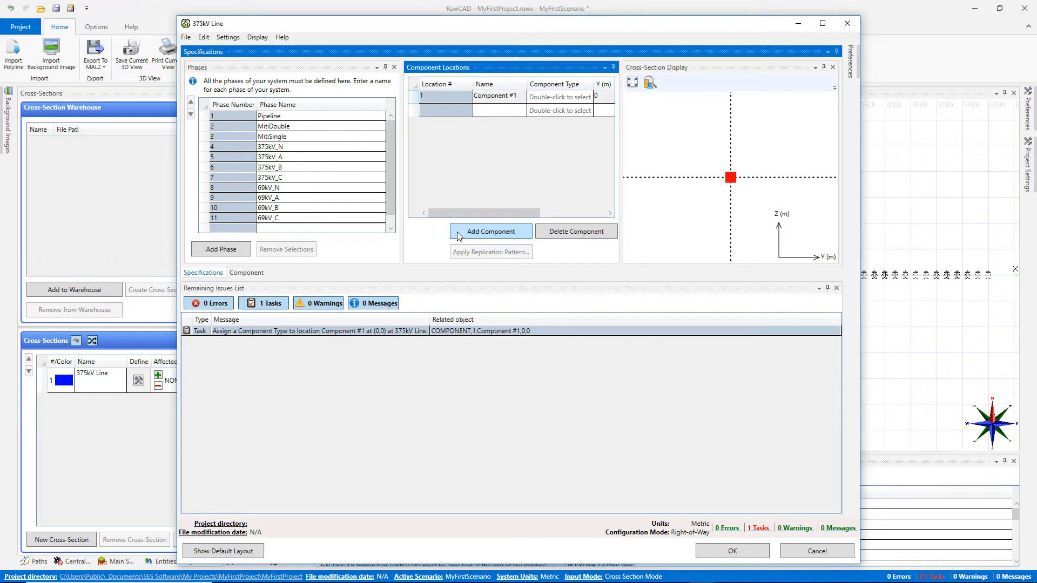
{"action": "left_click", "coordinate": [458, 233]}
{"action": "left_click", "coordinate": [458, 233]}
{"action": "left_click", "coordinate": [459, 232]}
{"action": "left_click", "coordinate": [459, 232]}
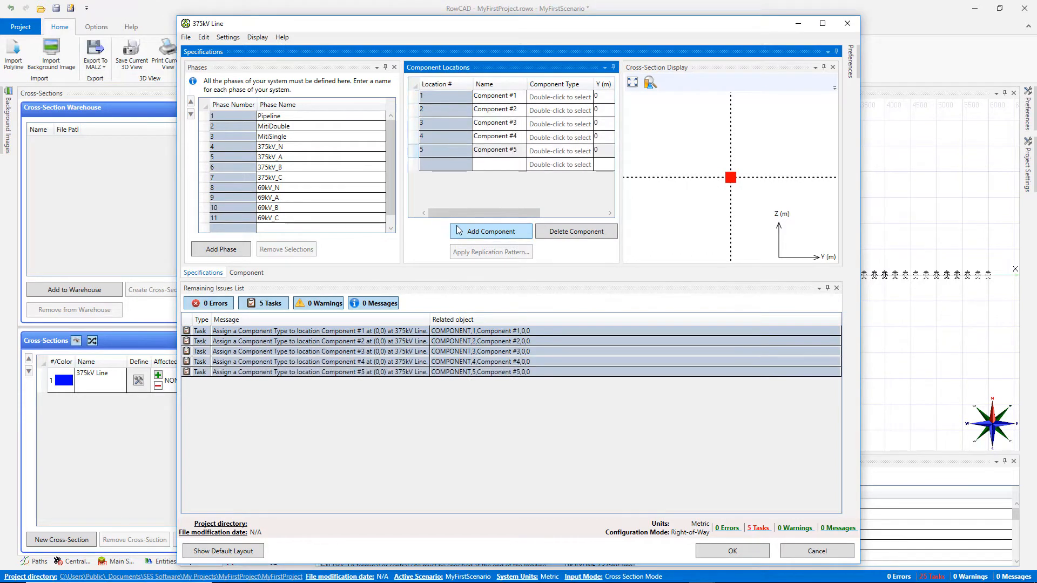
Name the five components Neutral-Alumoweld, Neutral-OPT-GW, 375kV_A, 375kV_B and 375kV_C.
{"action": "double_click", "coordinate": [492, 97]}
{"action": "type", "text": "Neutral-Alumoweld"}
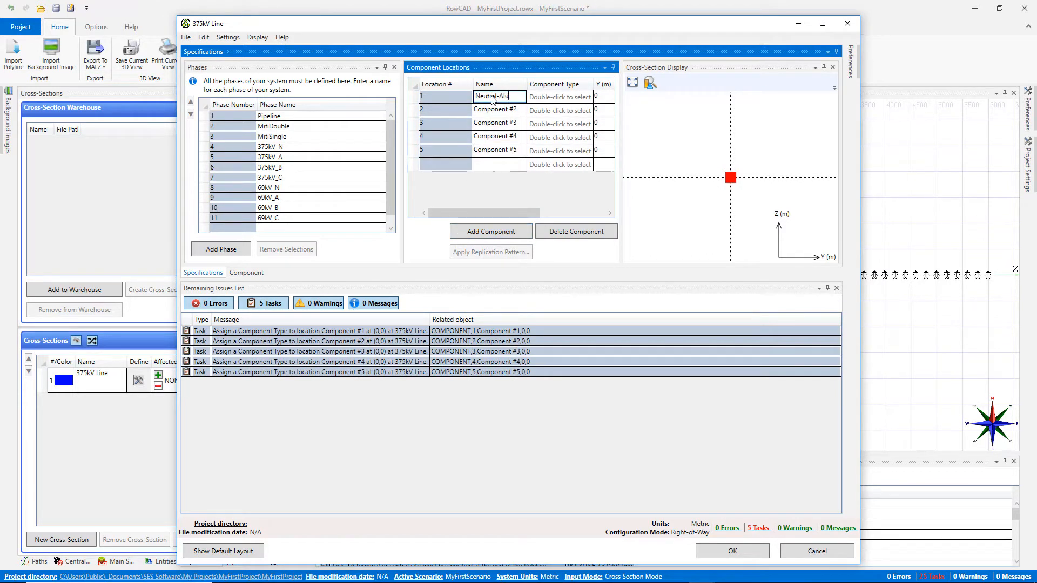
{"action": "left_click", "coordinate": [513, 111]}
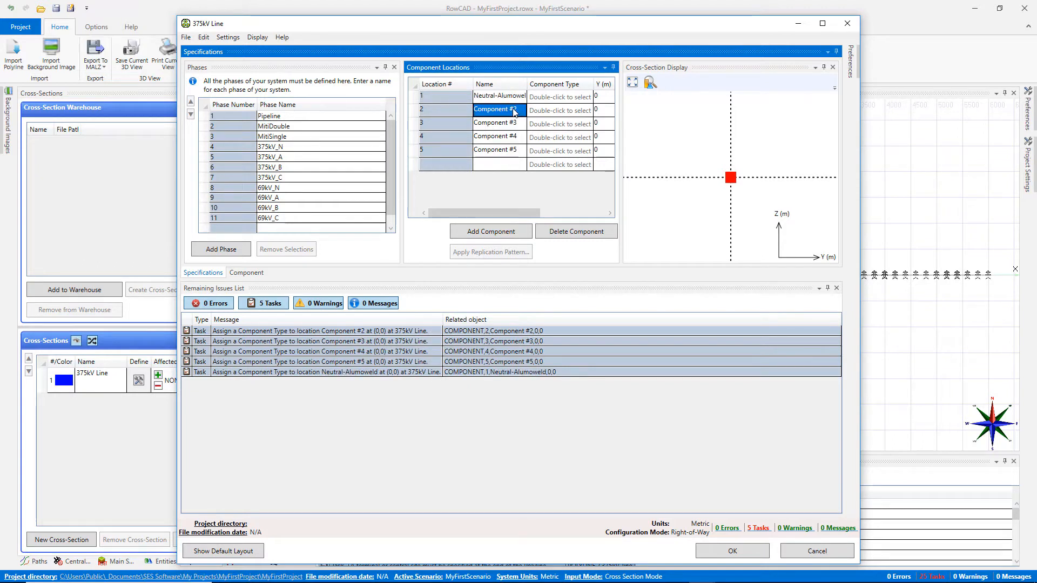
{"action": "type", "text": "Neutral-OPTGW"}
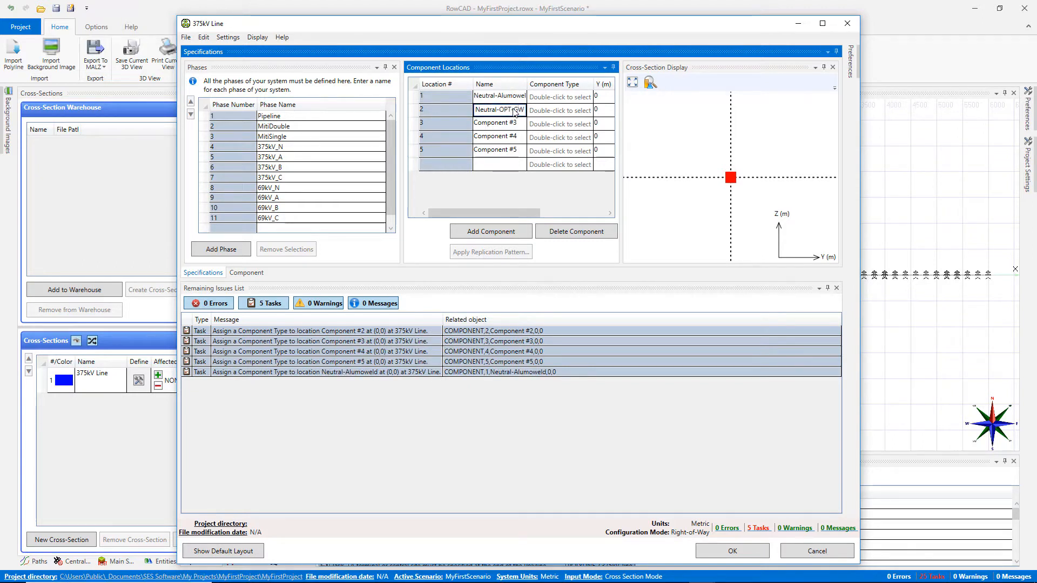
{"action": "left_click", "coordinate": [514, 125]}
{"action": "type", "text": "375kV_A"}
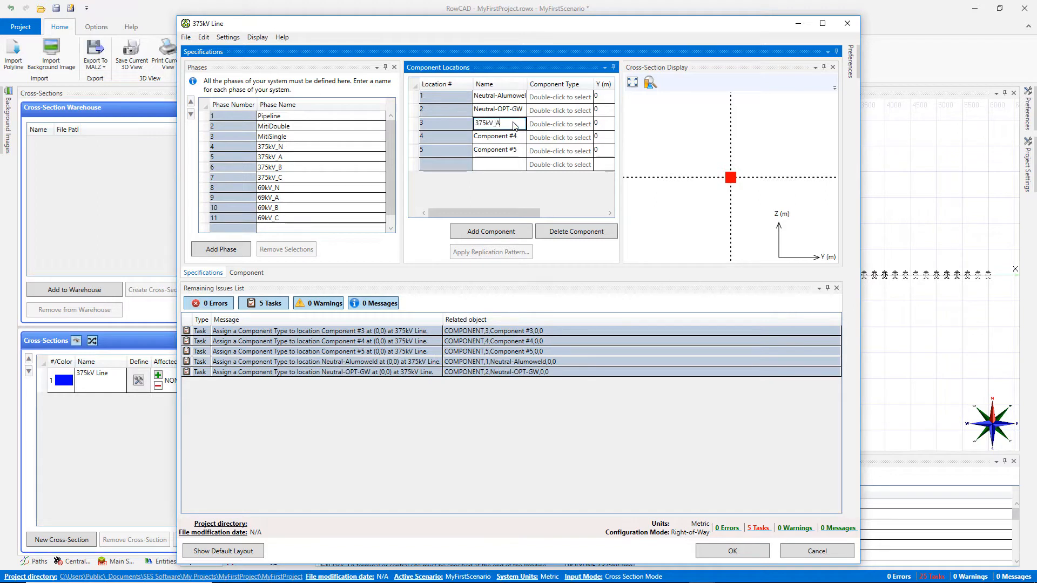
{"action": "left_click", "coordinate": [516, 139]}
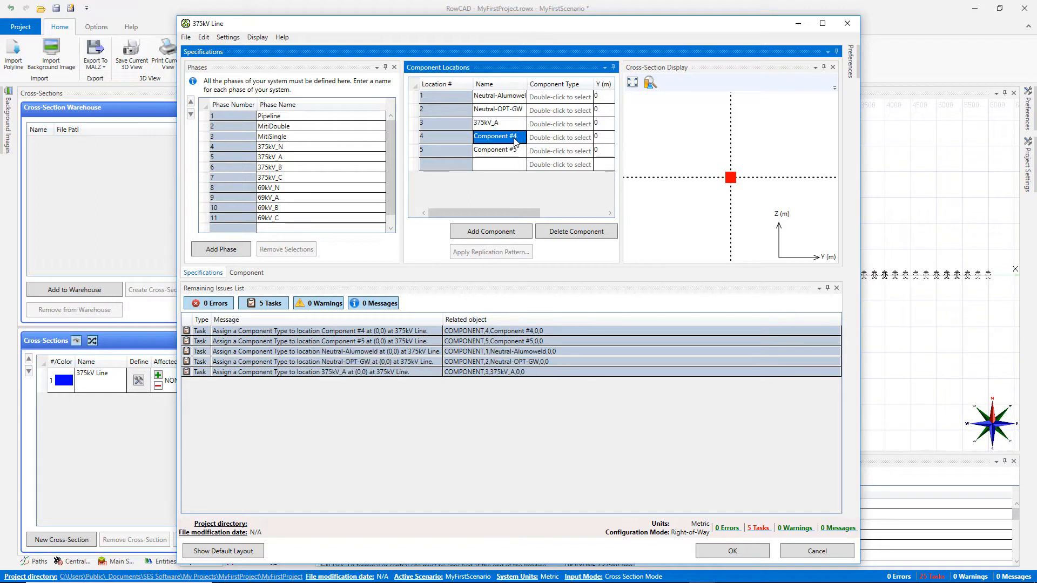
{"action": "type", "text": "375kV_B"}
{"action": "left_click", "coordinate": [513, 152]}
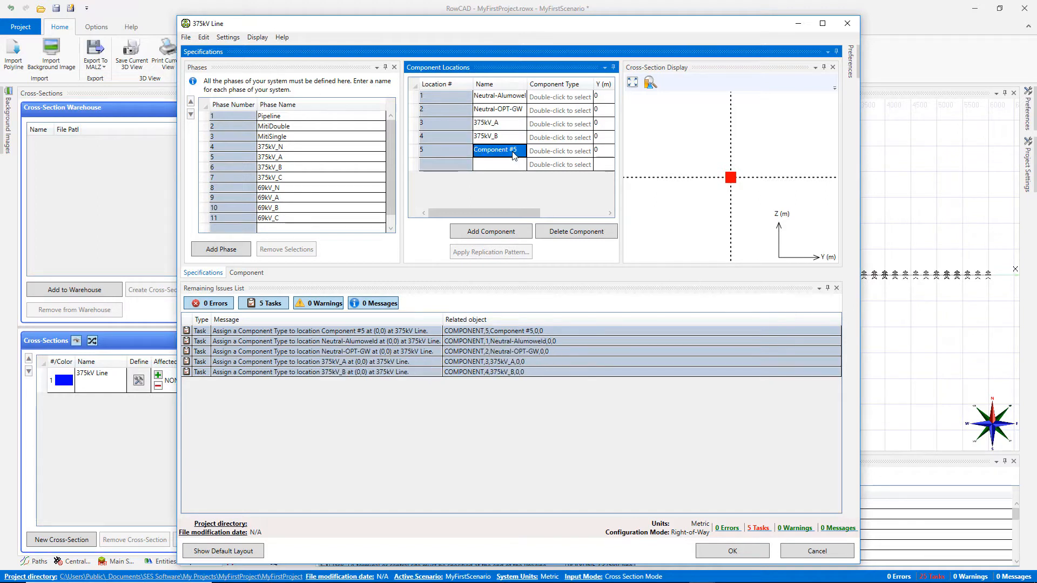
{"action": "type", "text": "375kV_C"}
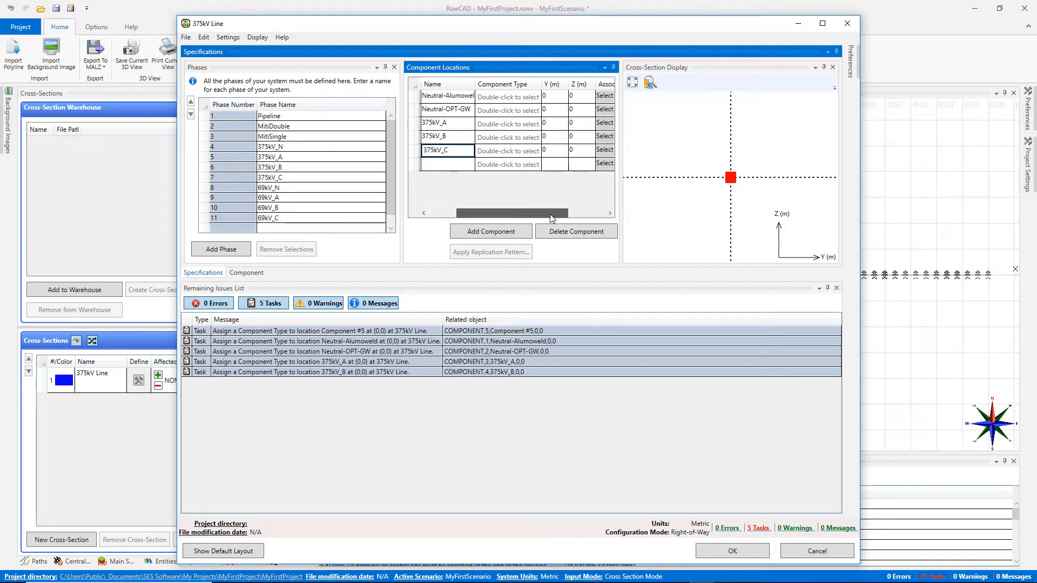
Locate Neutral-Alumoweld at Y -12 m, Z 32 m and Neutral-OPT-GW at Y 12 m, Z 32 m.
{"action": "left_click", "coordinate": [553, 97]}
{"action": "type", "text": "-12"}
{"action": "key", "text": "Tab"}
{"action": "type", "text": "32"}
{"action": "left_click", "coordinate": [554, 111]}
{"action": "type", "text": "12"}
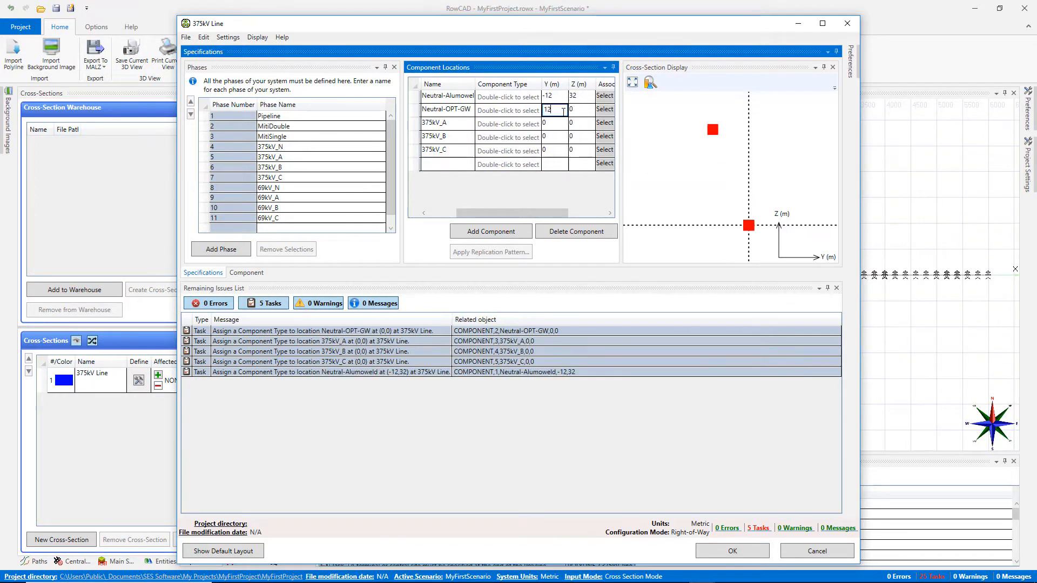
{"action": "key", "text": "Tab"}
{"action": "type", "text": "32"}
Place 375kV_A at Y -13.7 m and 375kV_C at Y 13.7 m, and set the height of all three phase conductors to 18.3 m.
{"action": "left_click", "coordinate": [554, 124]}
{"action": "type", "text": "-13.7"}
{"action": "key", "text": "Tab"}
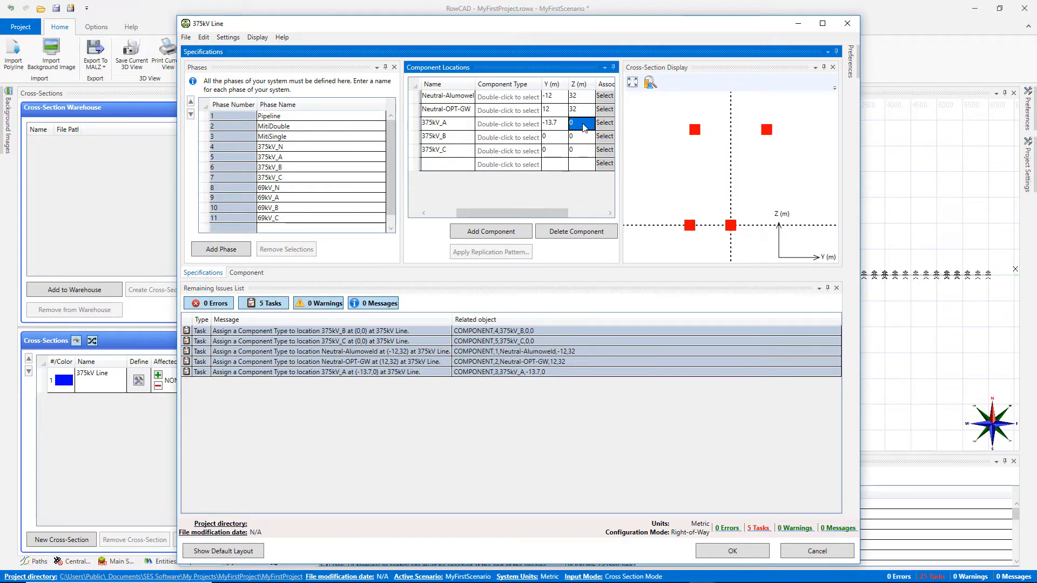
{"action": "type", "text": "18.3"}
{"action": "left_click", "coordinate": [578, 138]}
{"action": "type", "text": "18.3"}
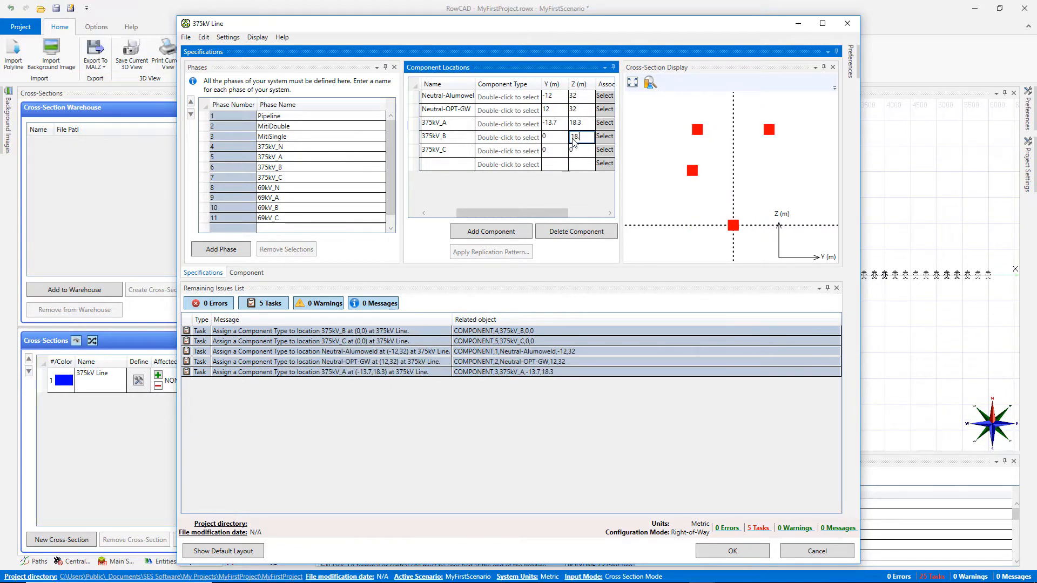
{"action": "left_click", "coordinate": [556, 152]}
{"action": "type", "text": "13.7"}
{"action": "left_click", "coordinate": [576, 152]}
{"action": "type", "text": "18.3"}
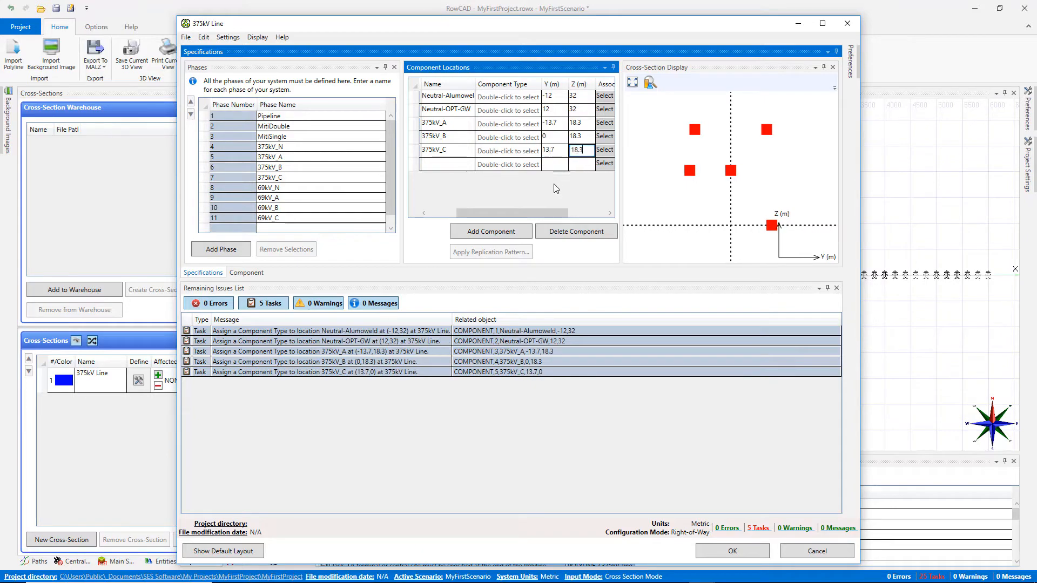
{"action": "left_click", "coordinate": [554, 184]}
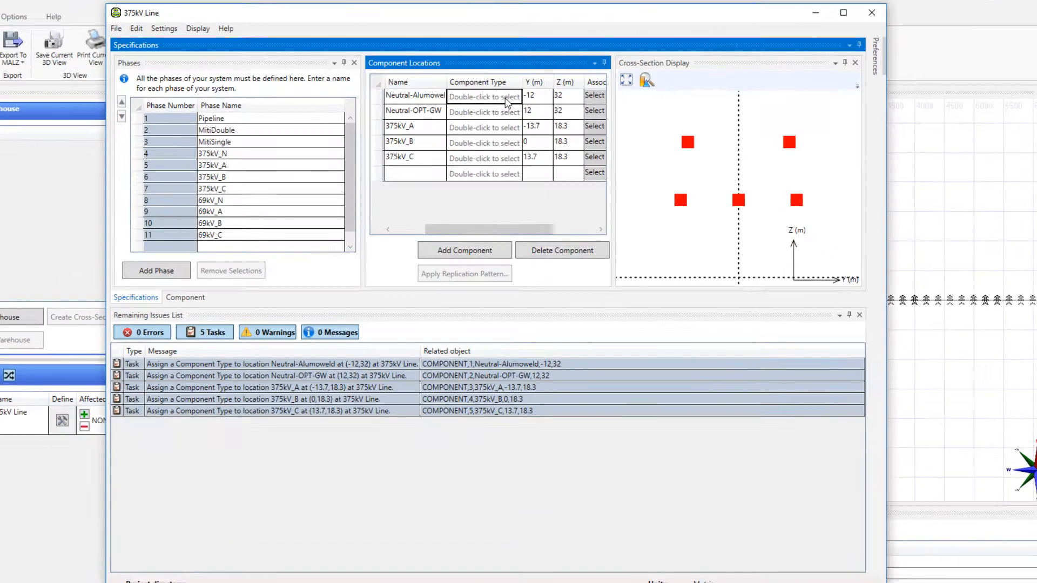
Create the Neutral-Alumoweld component type from the conductor database, filtering by the Alumoweld class and importing Alumoweld_19 No. 7.
{"action": "double_click", "coordinate": [527, 101]}
{"action": "left_click", "coordinate": [527, 98]}
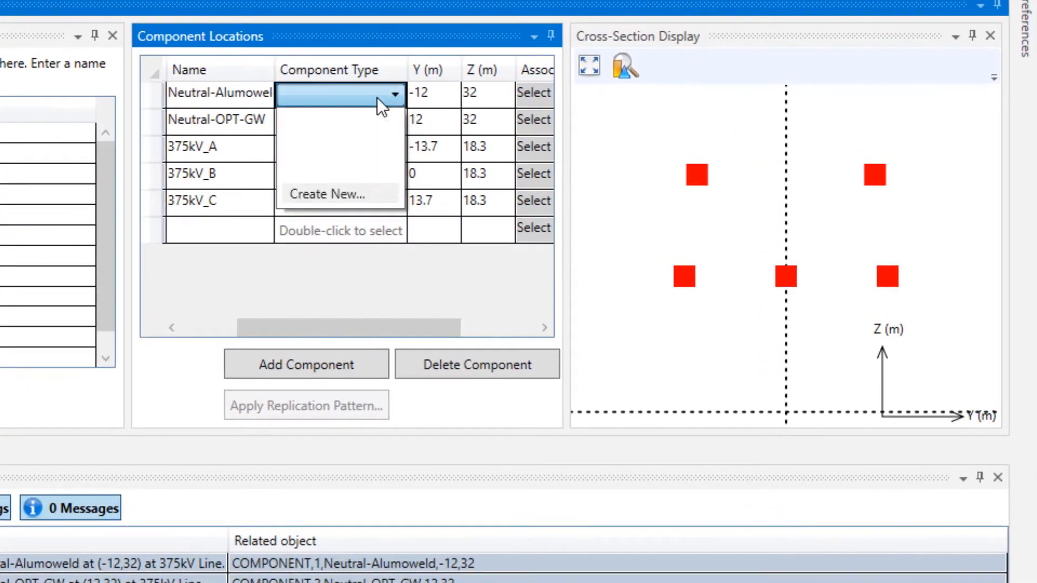
{"action": "left_click", "coordinate": [380, 190]}
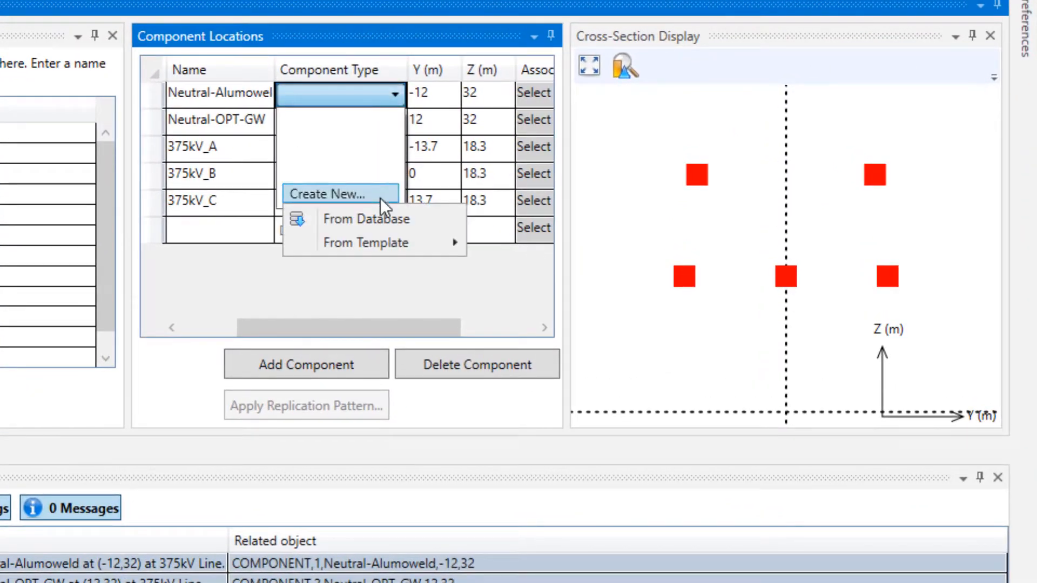
{"action": "left_click", "coordinate": [379, 218]}
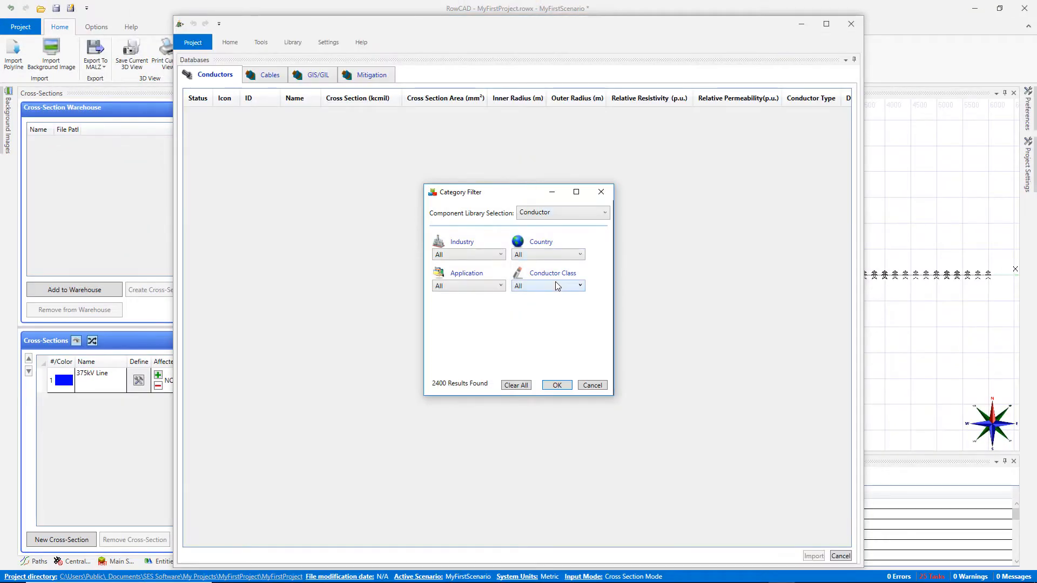
{"action": "left_click", "coordinate": [555, 286]}
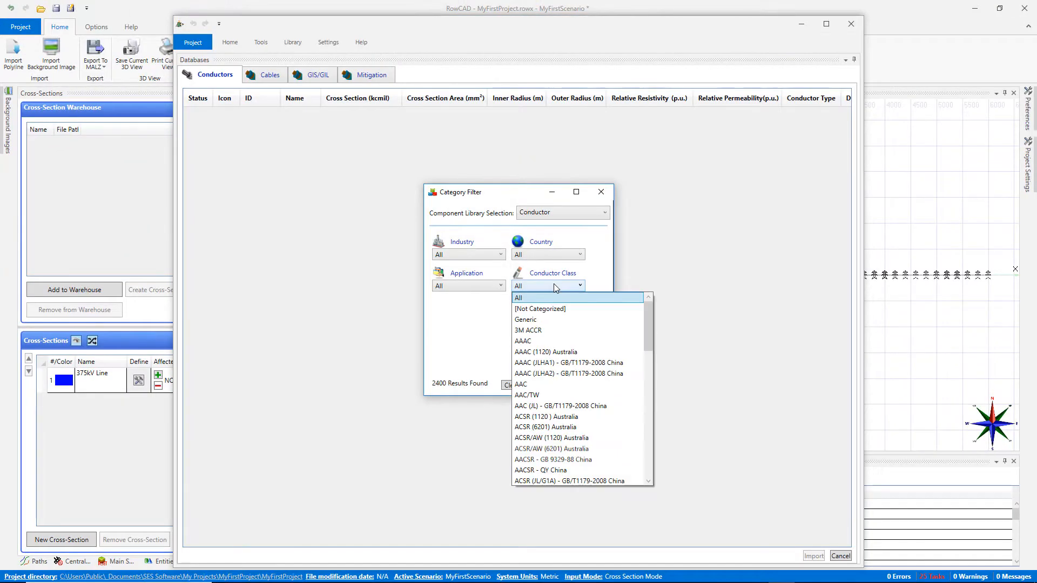
{"action": "scroll", "coordinate": [591, 392], "scroll_direction": "down", "scroll_amount": 2}
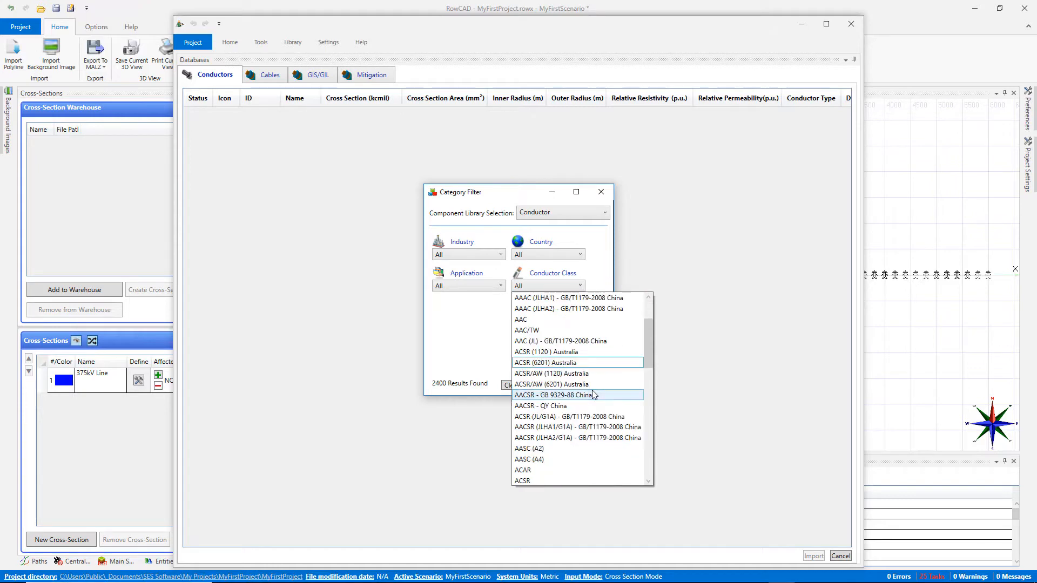
{"action": "scroll", "coordinate": [593, 397], "scroll_direction": "down", "scroll_amount": 5}
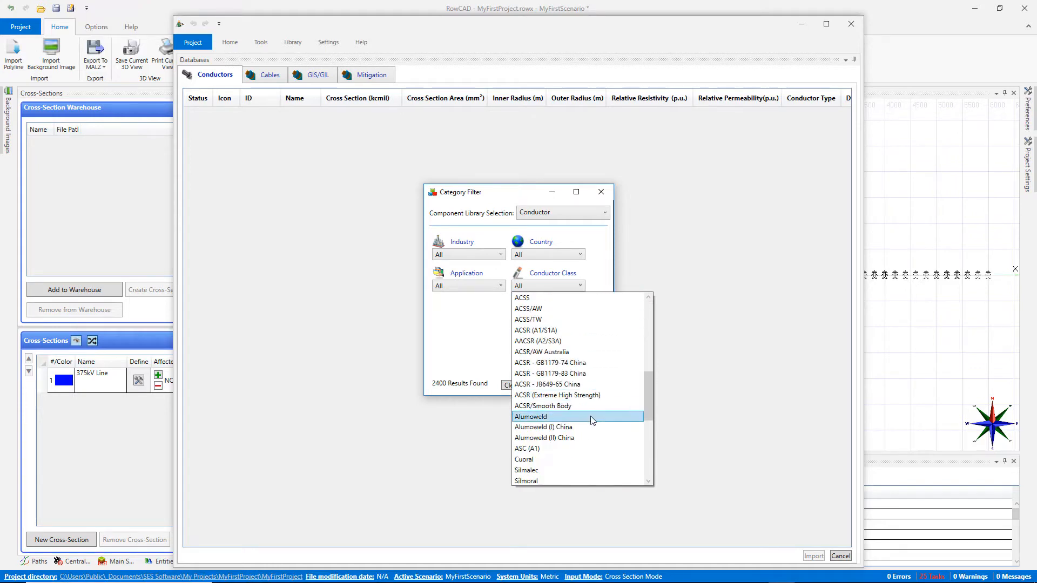
{"action": "left_click", "coordinate": [592, 418]}
{"action": "left_click", "coordinate": [557, 385]}
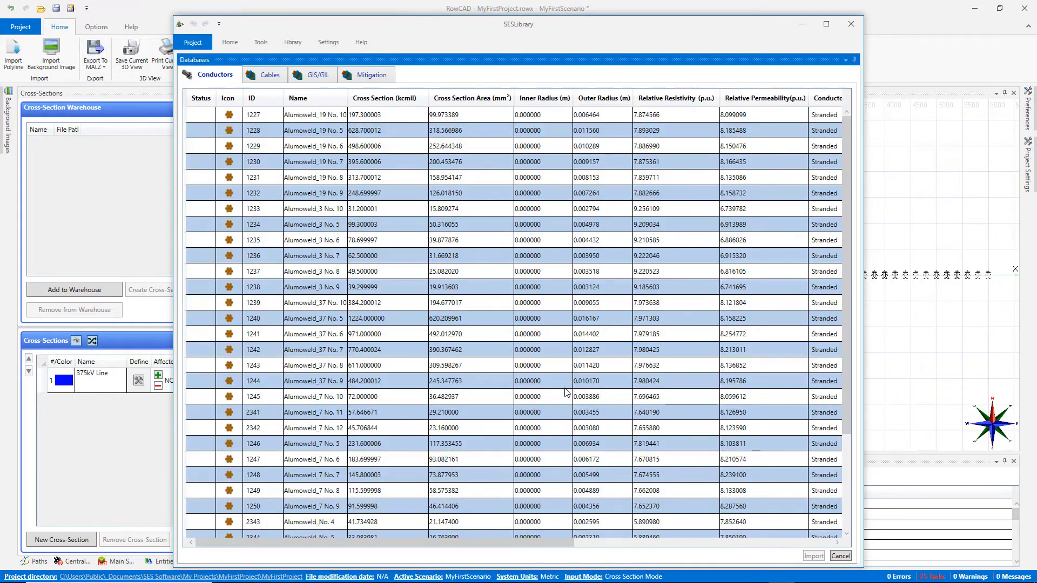
{"action": "left_click", "coordinate": [316, 163]}
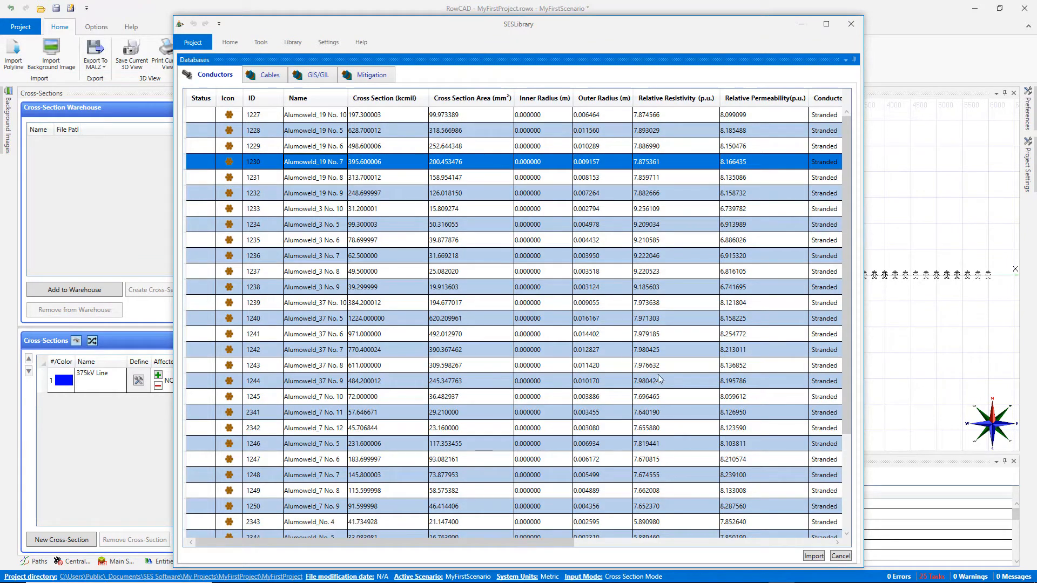
{"action": "left_click", "coordinate": [813, 556]}
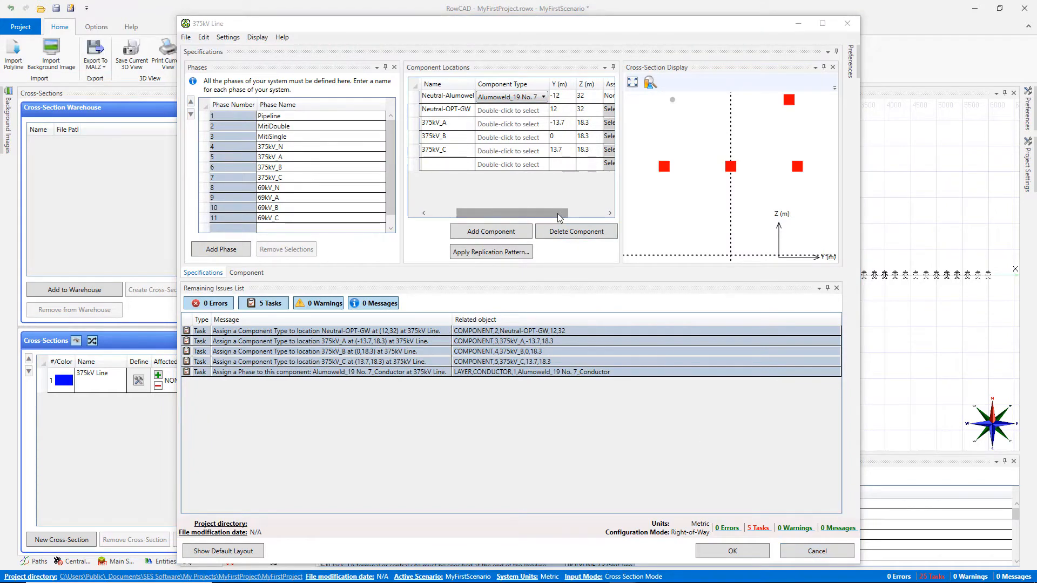
Associate the Neutral-Alumoweld component with phase 4 - 375kV_N.
{"action": "left_click_drag", "start_coordinate": [567, 215], "coordinate": [594, 219]}
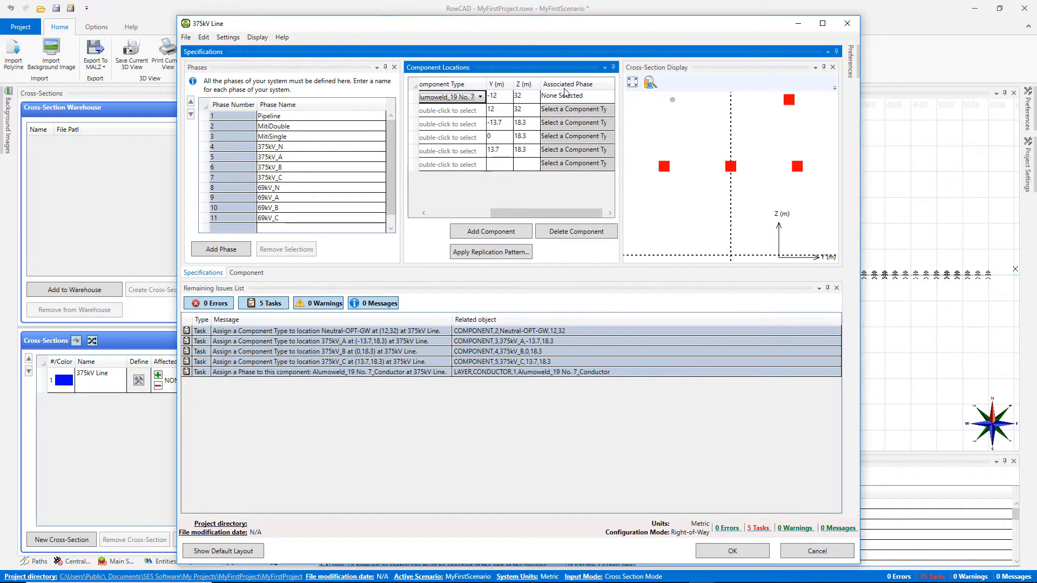
{"action": "left_click", "coordinate": [578, 97]}
{"action": "left_click", "coordinate": [584, 98]}
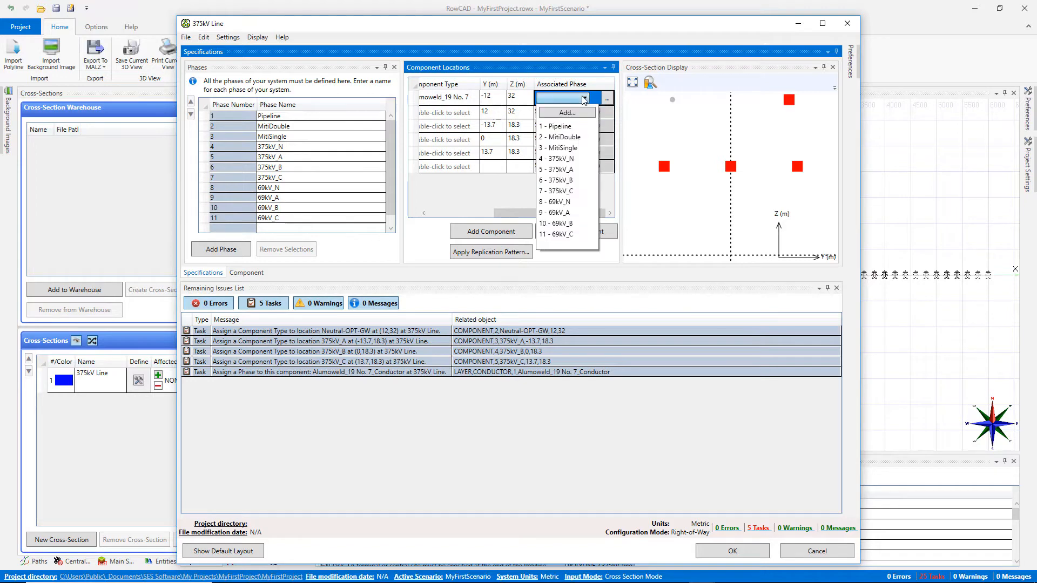
{"action": "left_click", "coordinate": [567, 159]}
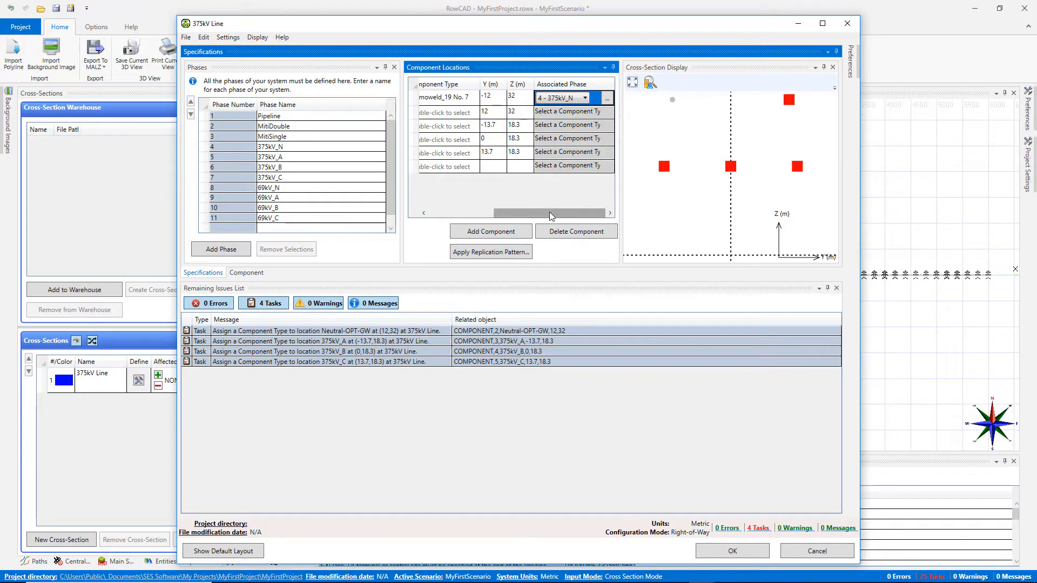
{"action": "left_click_drag", "start_coordinate": [546, 213], "coordinate": [503, 214]}
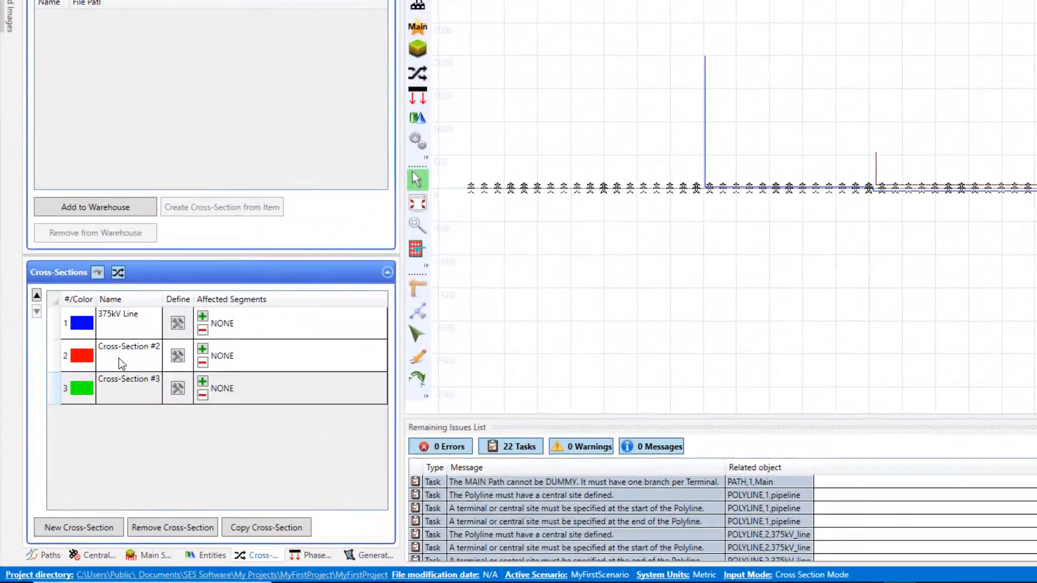
Rename the second cross-section as Pipeline.
{"action": "left_click", "coordinate": [120, 358]}
{"action": "type", "text": "Pipeline"}
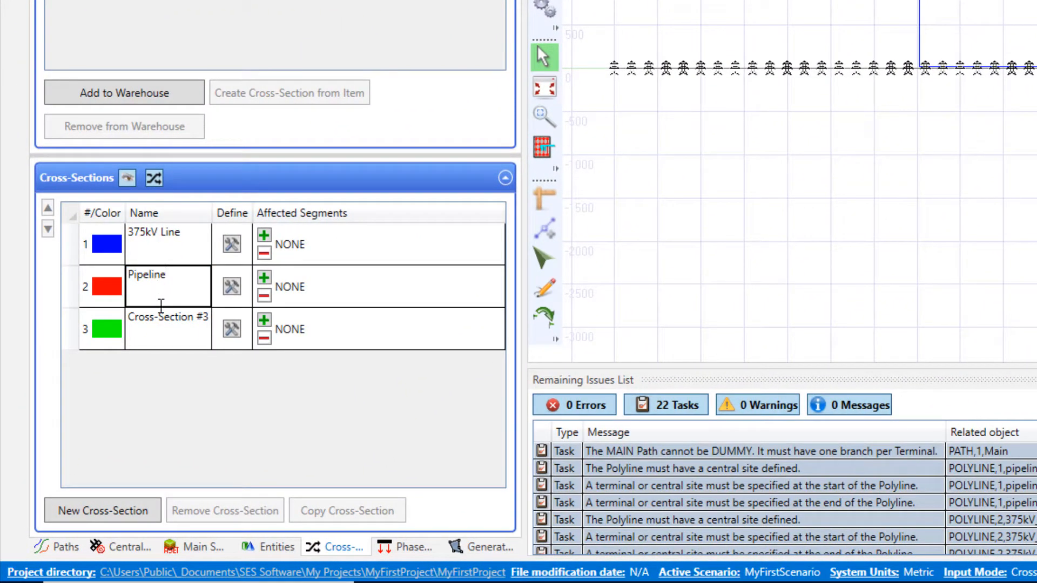
Rename the third cross-section as 69kV line.
{"action": "left_click", "coordinate": [164, 326]}
{"action": "type", "text": "69kV line"}
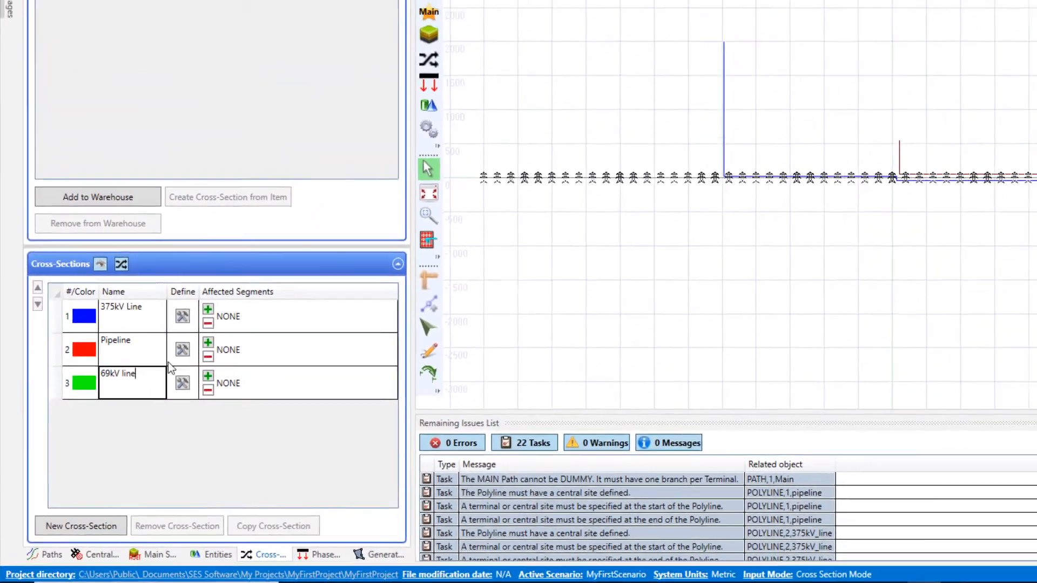
Review and accept the component and phase definitions of the Pipeline and 69kV line cross-sections.
{"action": "left_click", "coordinate": [229, 290]}
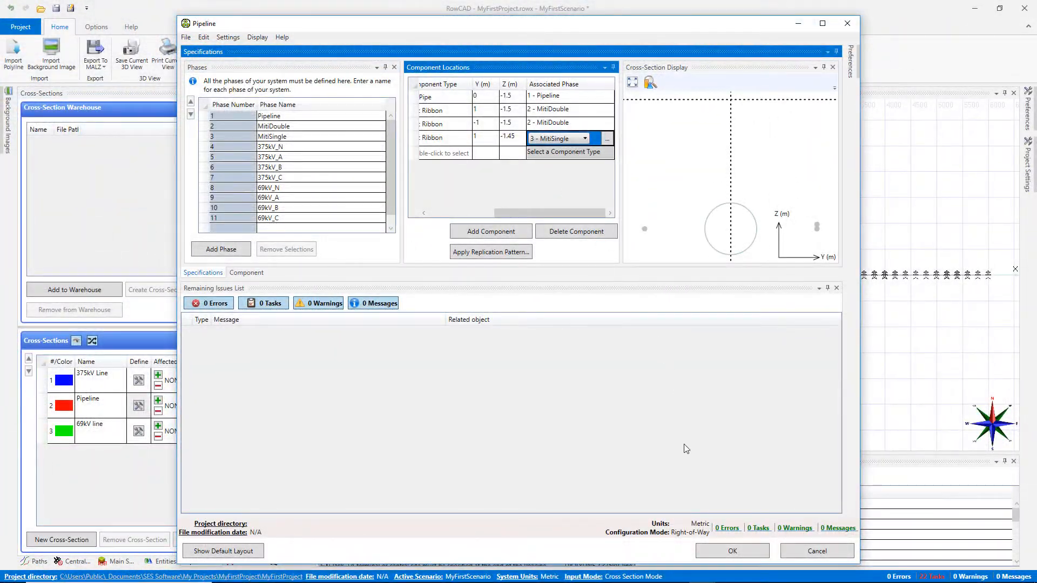
{"action": "left_click", "coordinate": [705, 544]}
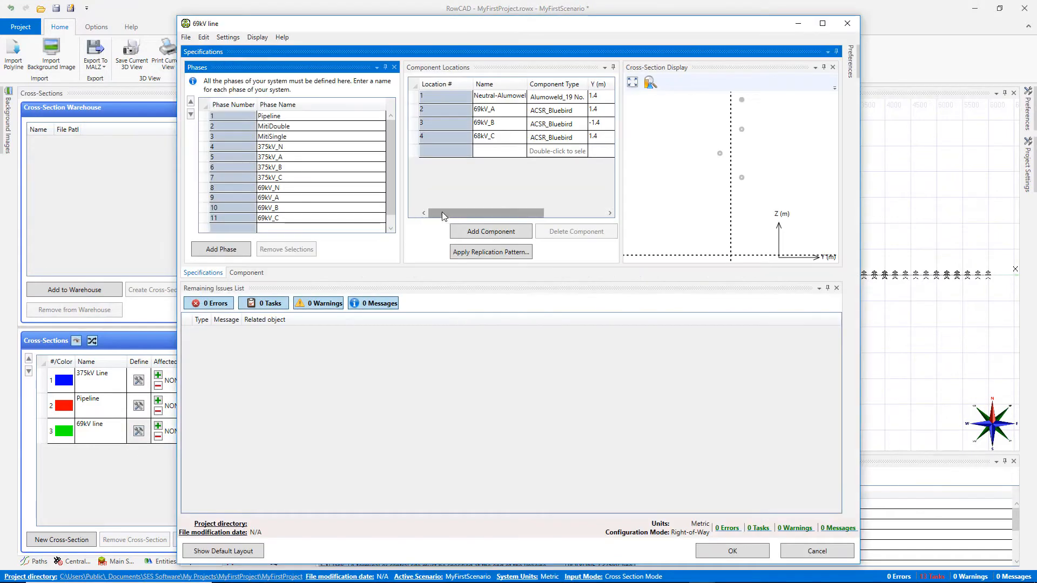
{"action": "left_click_drag", "start_coordinate": [442, 212], "coordinate": [512, 235]}
{"action": "left_click", "coordinate": [729, 550]}
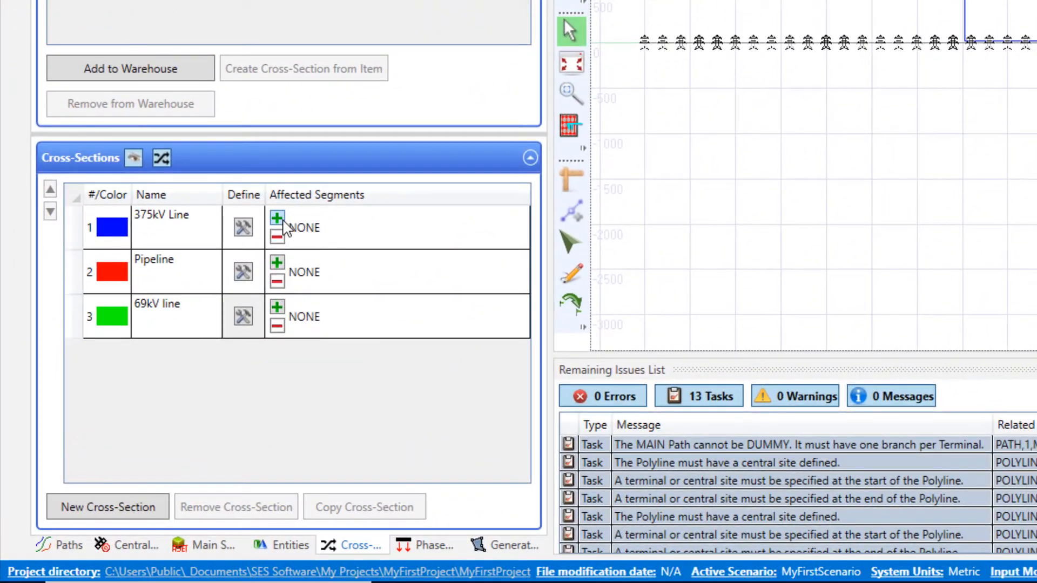
Apply the 375kV Line cross-section to polyline 2-375kV_line from Segment #1 to Segment #60.
{"action": "left_click", "coordinate": [282, 219]}
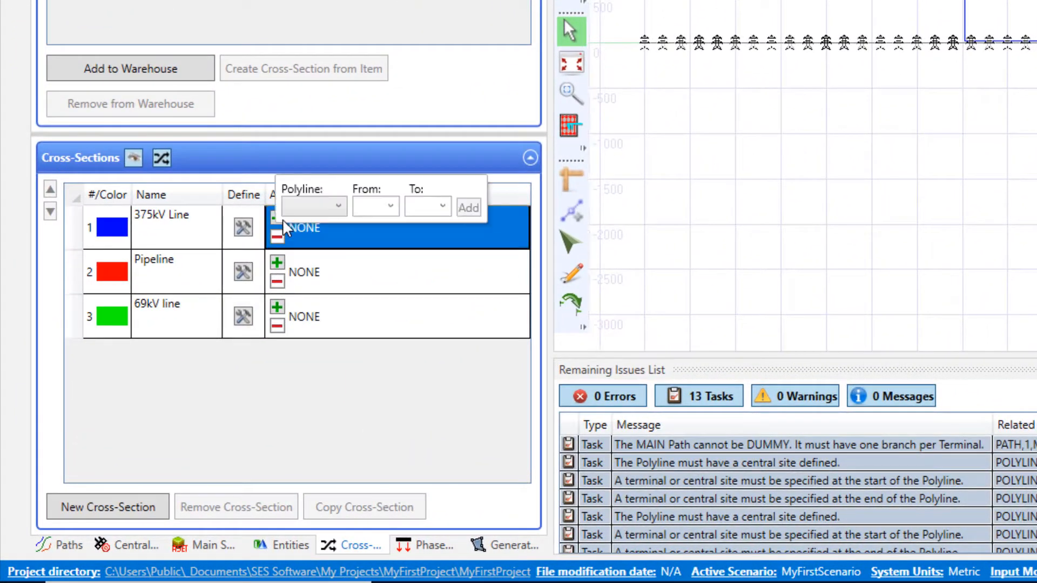
{"action": "left_click", "coordinate": [334, 209]}
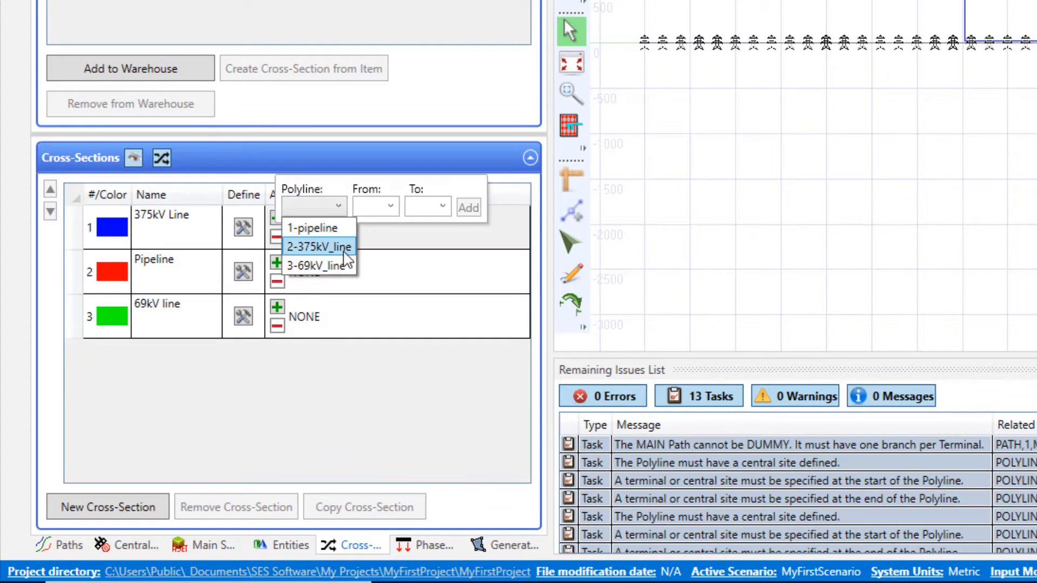
{"action": "left_click", "coordinate": [319, 247]}
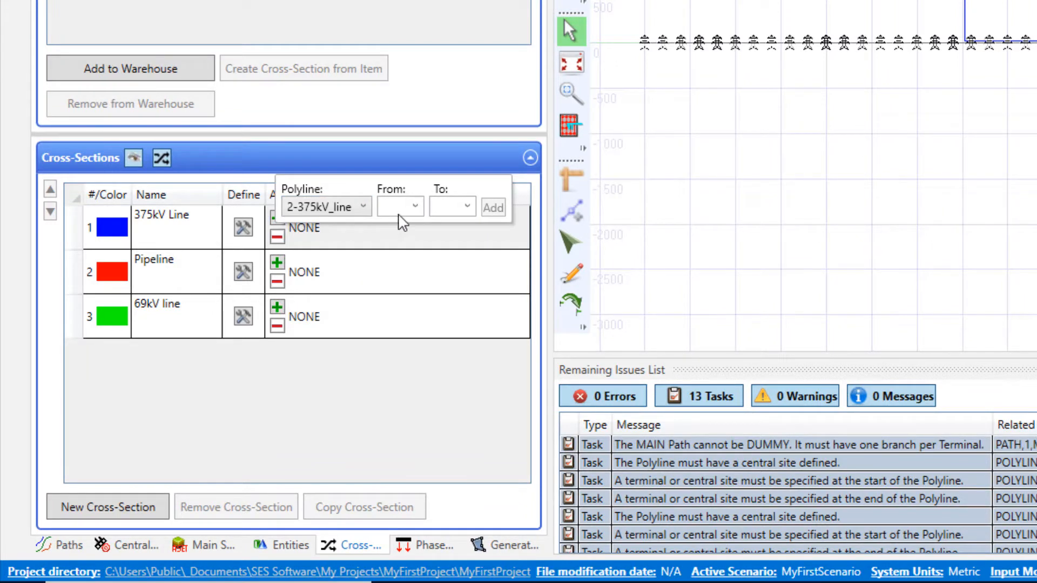
{"action": "left_click", "coordinate": [415, 206]}
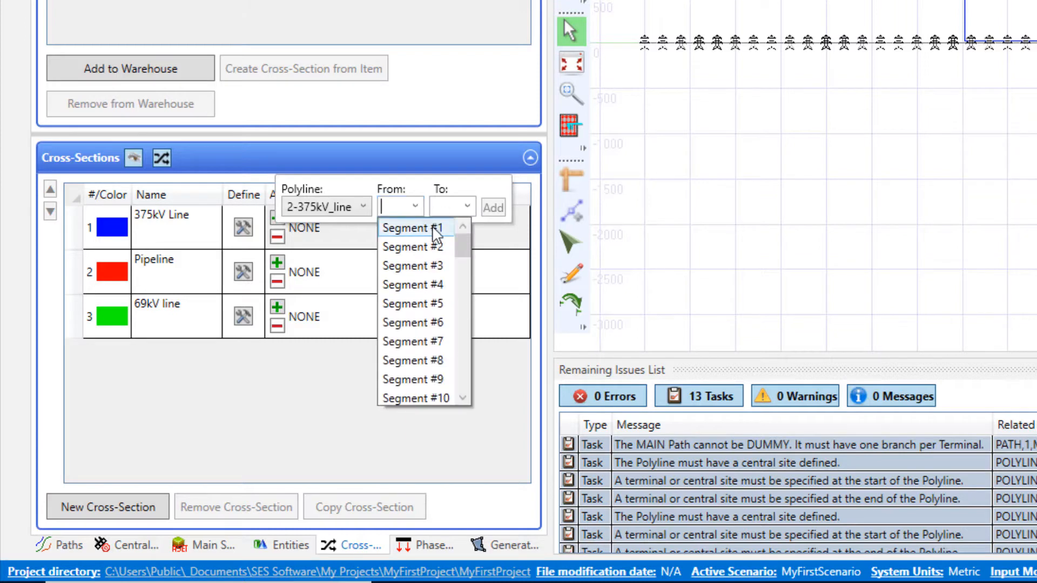
{"action": "left_click", "coordinate": [435, 231]}
{"action": "left_click", "coordinate": [508, 208]}
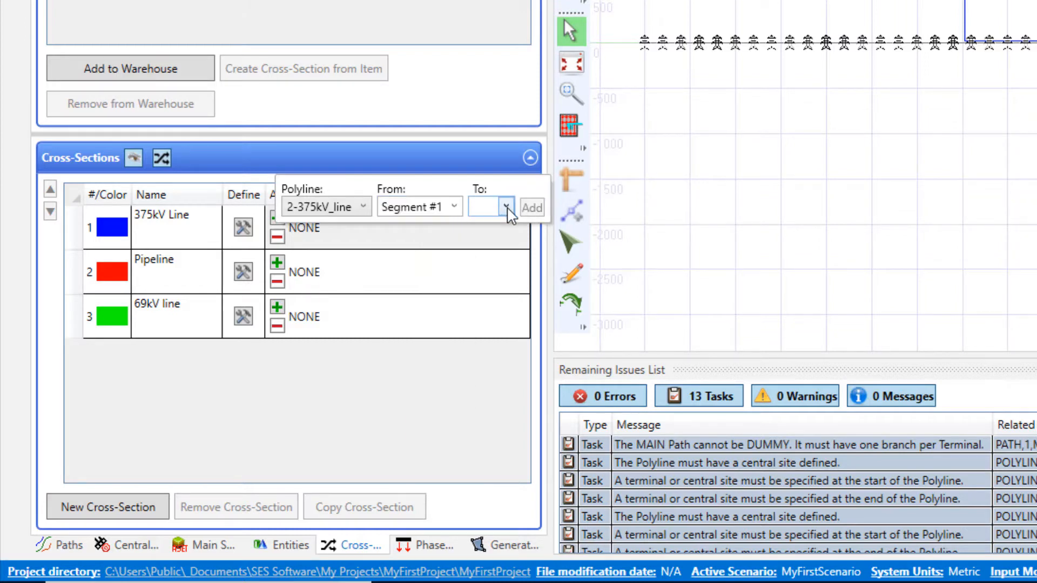
{"action": "left_click_drag", "start_coordinate": [555, 249], "coordinate": [567, 413]}
{"action": "left_click", "coordinate": [532, 379]}
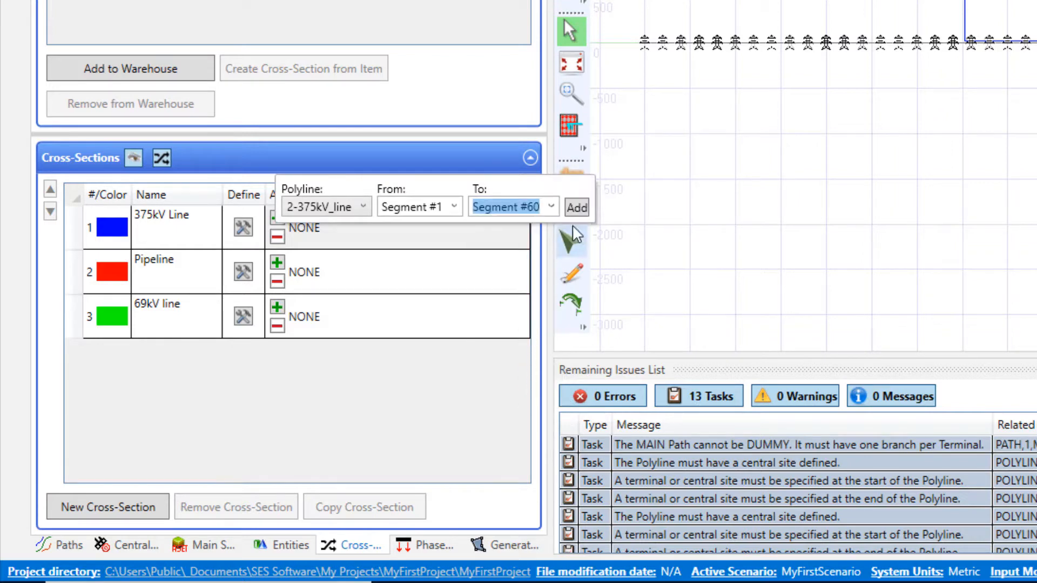
{"action": "left_click", "coordinate": [577, 208]}
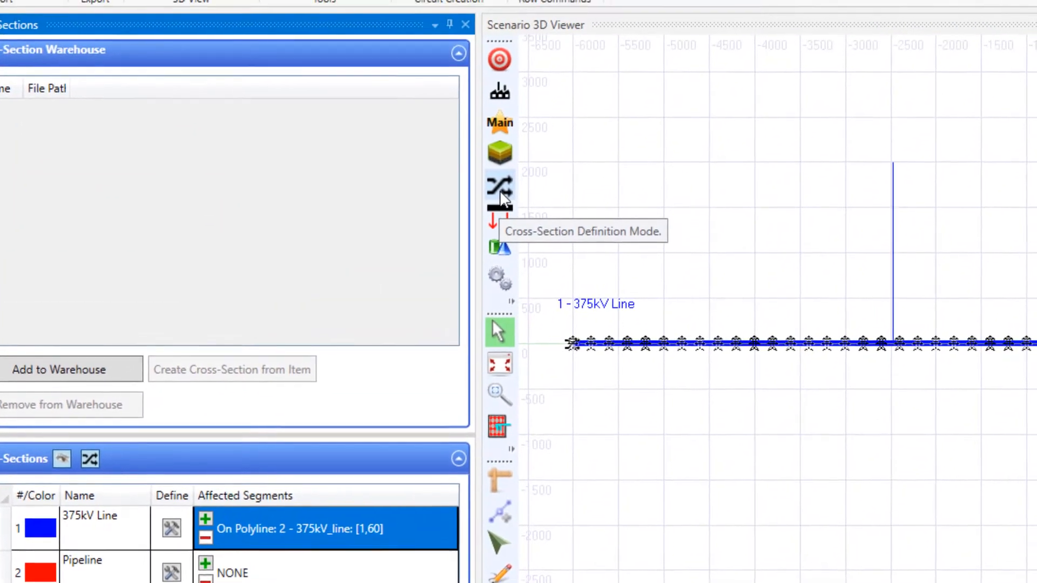
Assign the Pipeline cross-section graphically along the whole pipeline polyline, from its upper end to its lower end.
{"action": "left_click", "coordinate": [502, 196]}
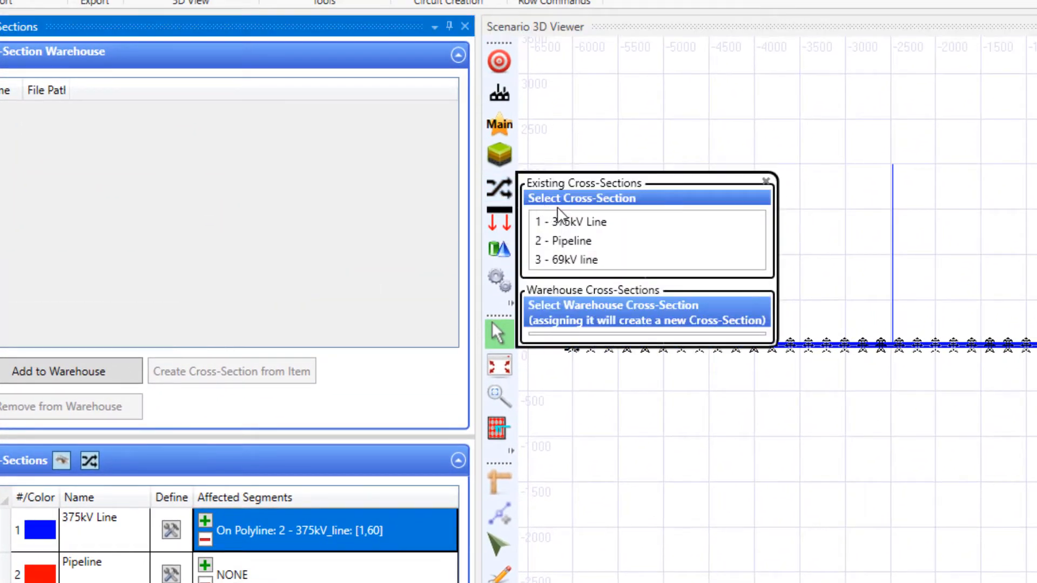
{"action": "left_click", "coordinate": [608, 245]}
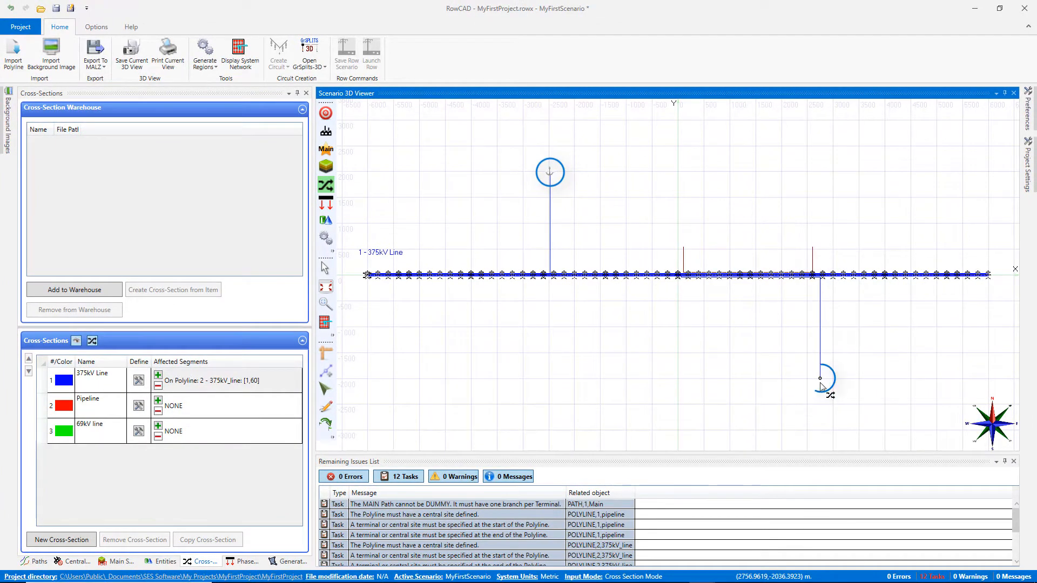
{"action": "left_click", "coordinate": [820, 381]}
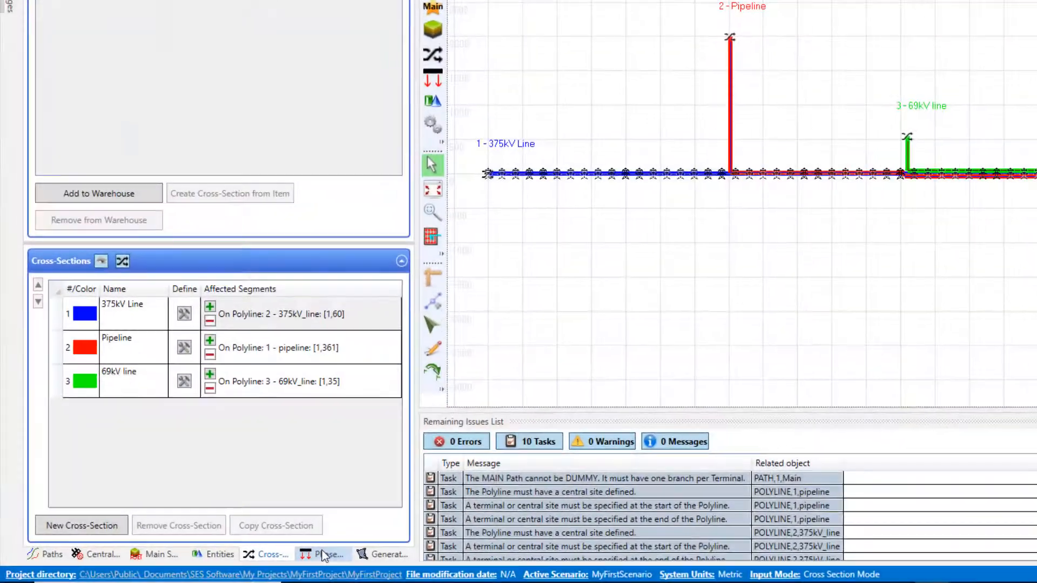
Set the default phase leakage of Pipeline to Ω•m² units with resistance 20000 and reactance 0.
{"action": "left_click", "coordinate": [254, 560]}
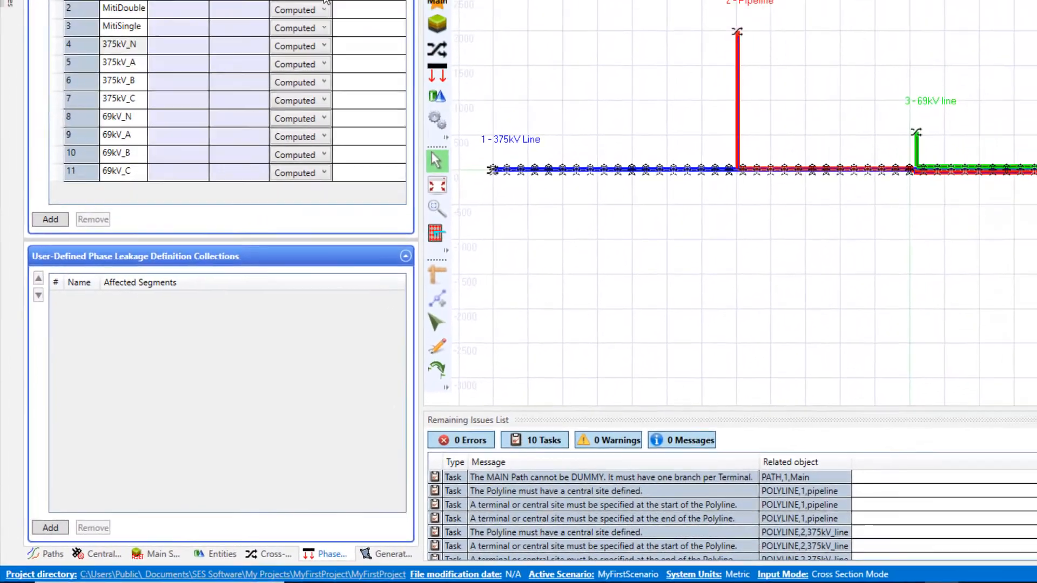
{"action": "left_click", "coordinate": [299, 38]}
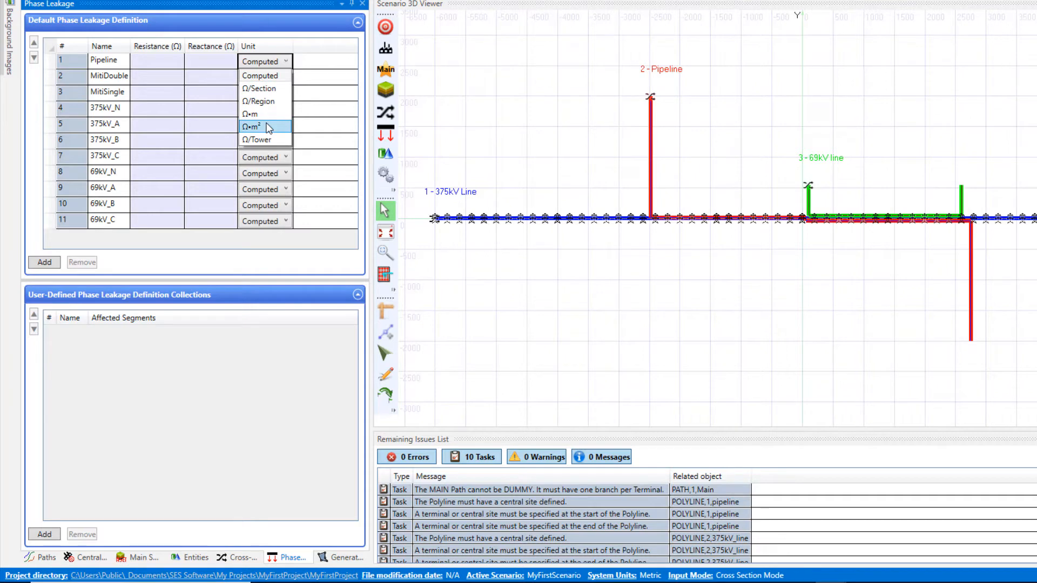
{"action": "left_click", "coordinate": [267, 127]}
{"action": "left_click", "coordinate": [159, 63]}
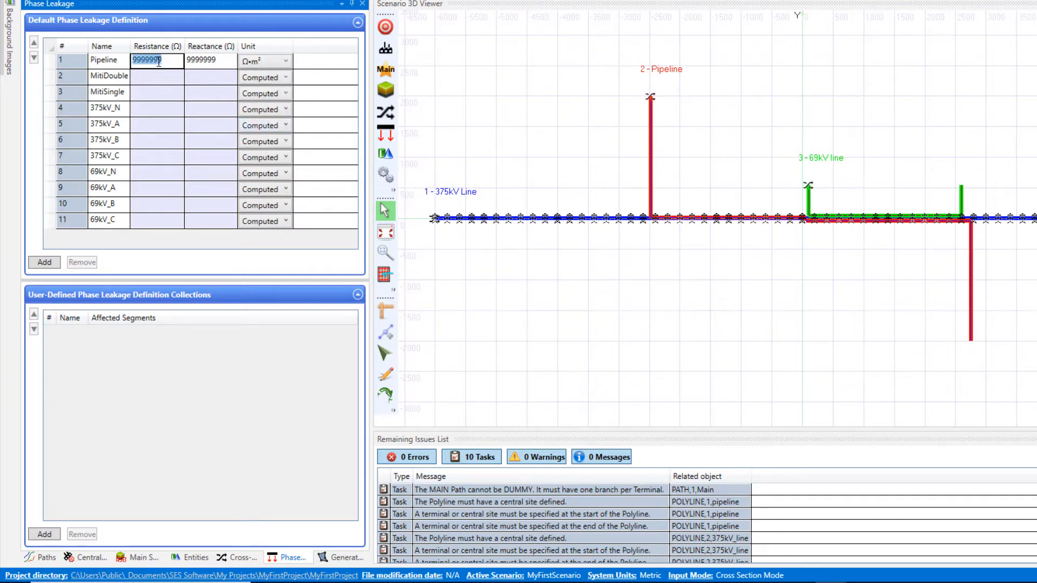
{"action": "type", "text": "20000"}
{"action": "left_click", "coordinate": [223, 60]}
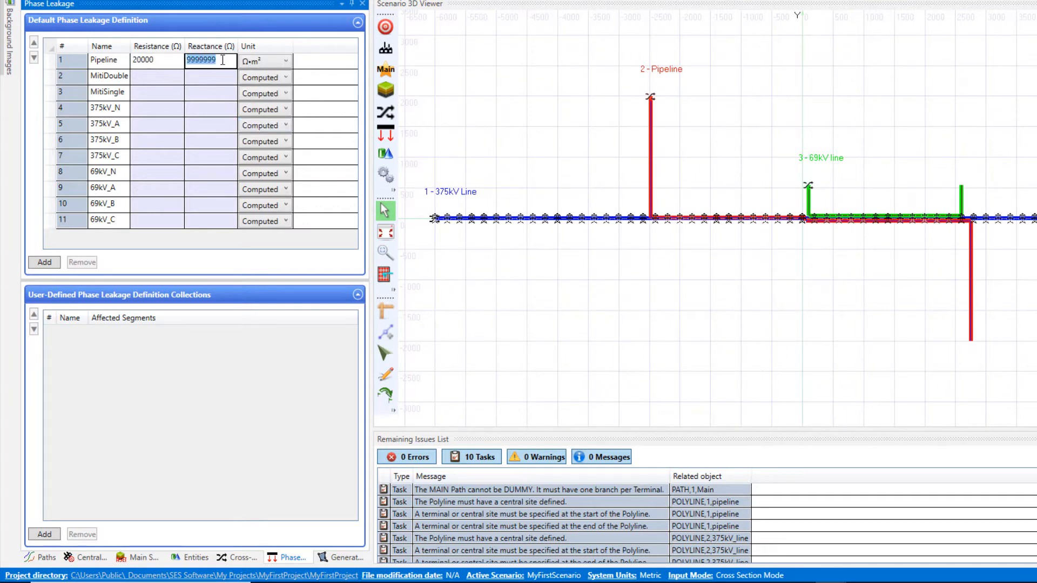
{"action": "type", "text": "0"}
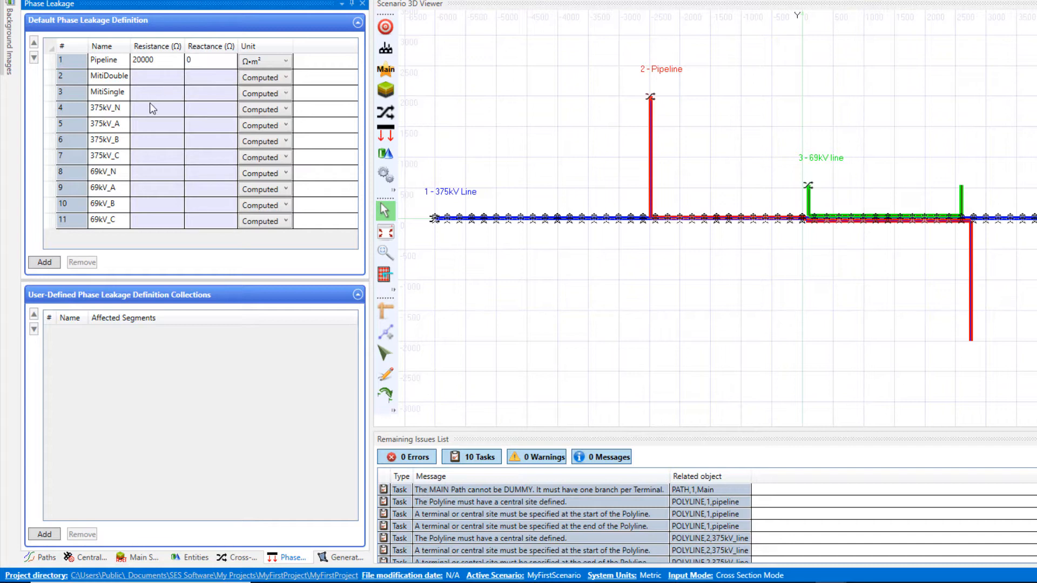
Set the default phase leakage of 375kV_N to Ω/Tower units with resistance 12 and reactance 0.
{"action": "left_click", "coordinate": [265, 109]}
{"action": "left_click", "coordinate": [264, 188]}
{"action": "left_click", "coordinate": [165, 108]}
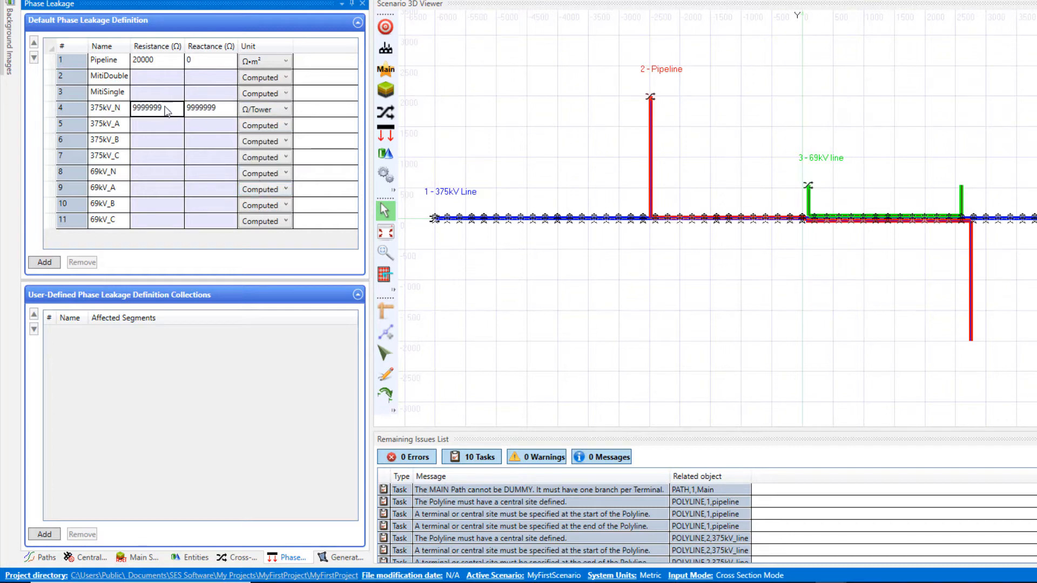
{"action": "left_click", "coordinate": [164, 108]}
{"action": "type", "text": "12"}
{"action": "left_click", "coordinate": [222, 109]}
{"action": "left_click", "coordinate": [223, 110]}
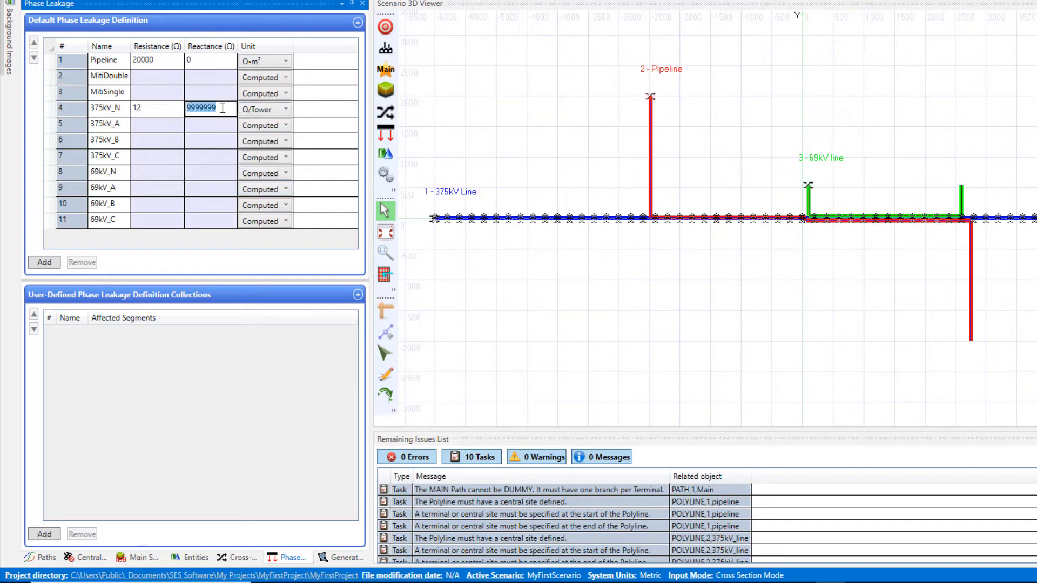
{"action": "type", "text": "0"}
Set the default phase leakage of 69kV_N to Ω/Tower units with resistance 25 and reactance 0.
{"action": "left_click", "coordinate": [265, 173]}
{"action": "left_click", "coordinate": [265, 250]}
{"action": "left_click", "coordinate": [154, 171]}
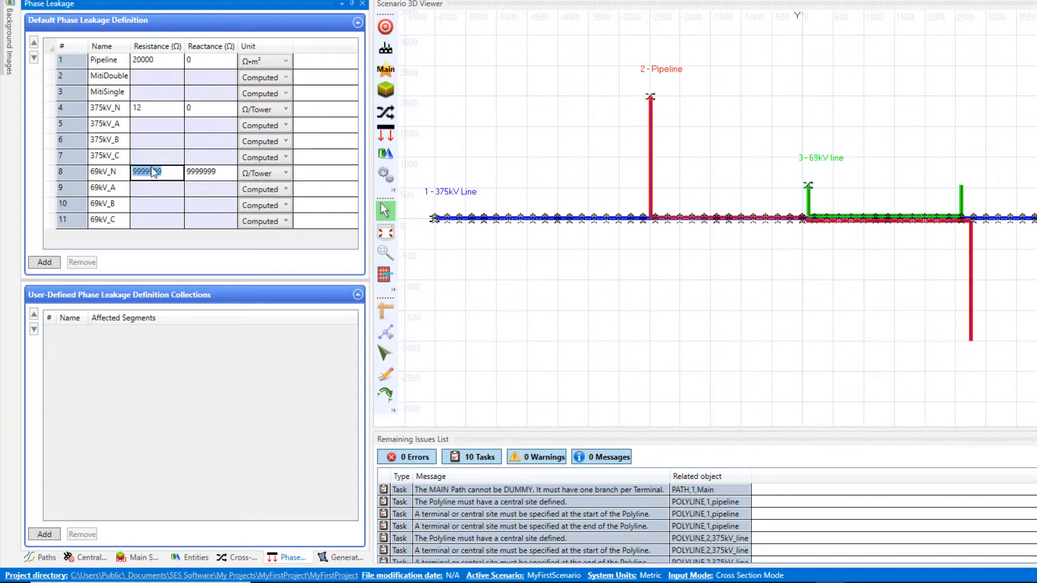
{"action": "type", "text": "25"}
{"action": "left_click", "coordinate": [208, 171]}
{"action": "type", "text": "0"}
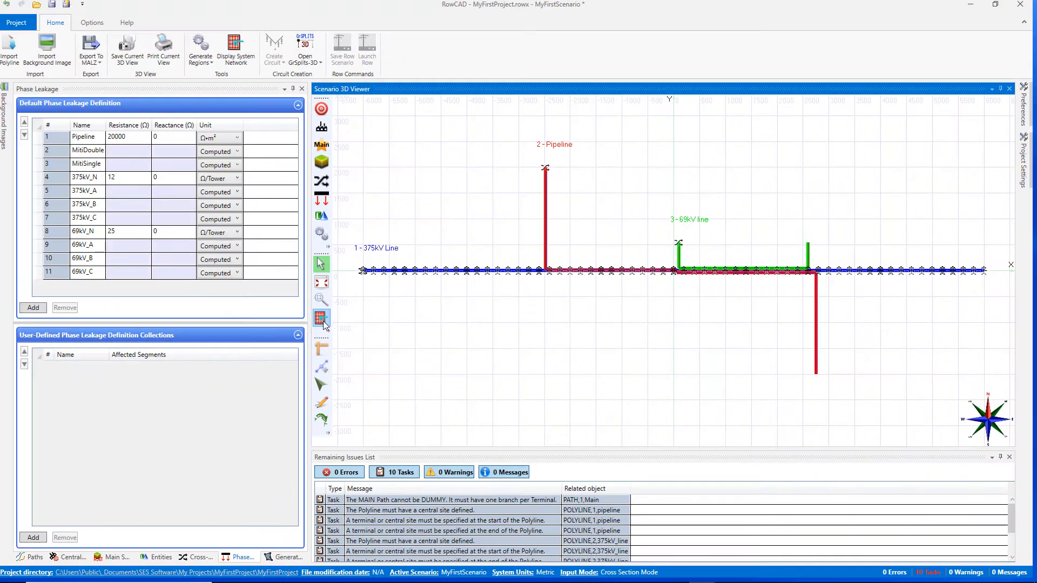
Display the scenario's system network in SESCAD, examine the conductor layout in an enlarged view, and return to RowCAD.
{"action": "left_click", "coordinate": [337, 318]}
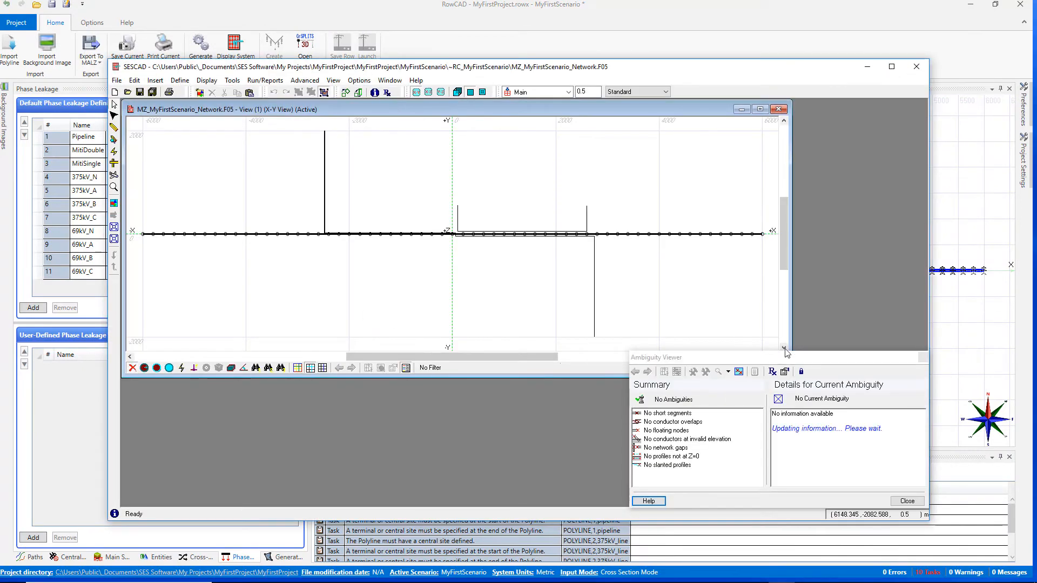
{"action": "left_click", "coordinate": [923, 358]}
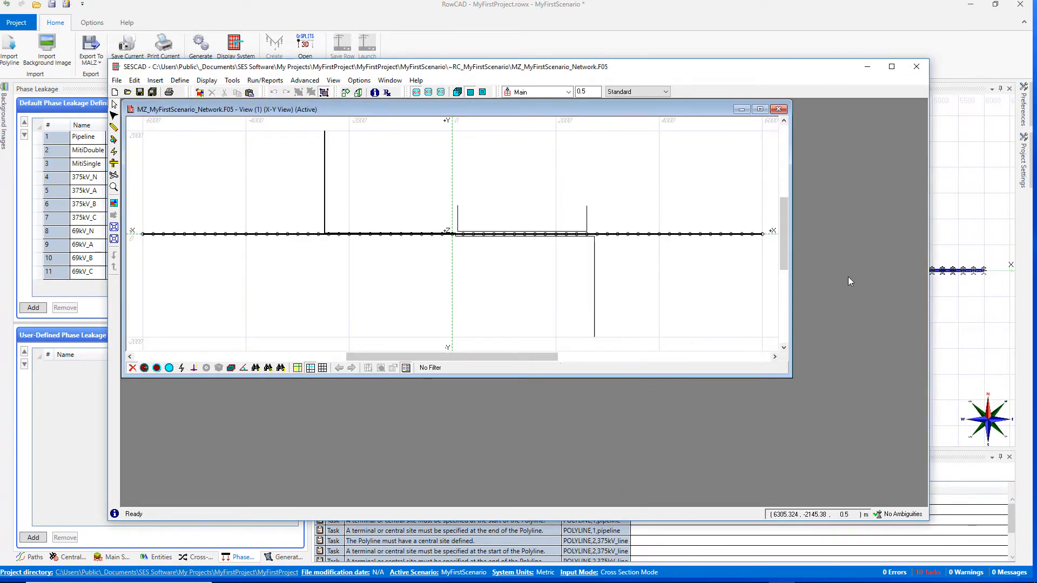
{"action": "left_click", "coordinate": [760, 109]}
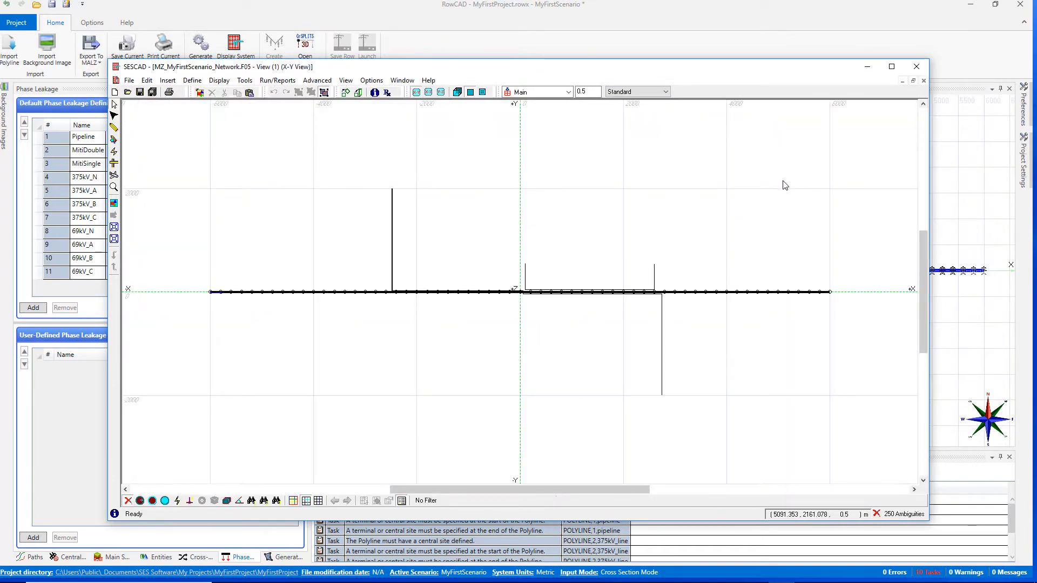
{"action": "left_click", "coordinate": [916, 67]}
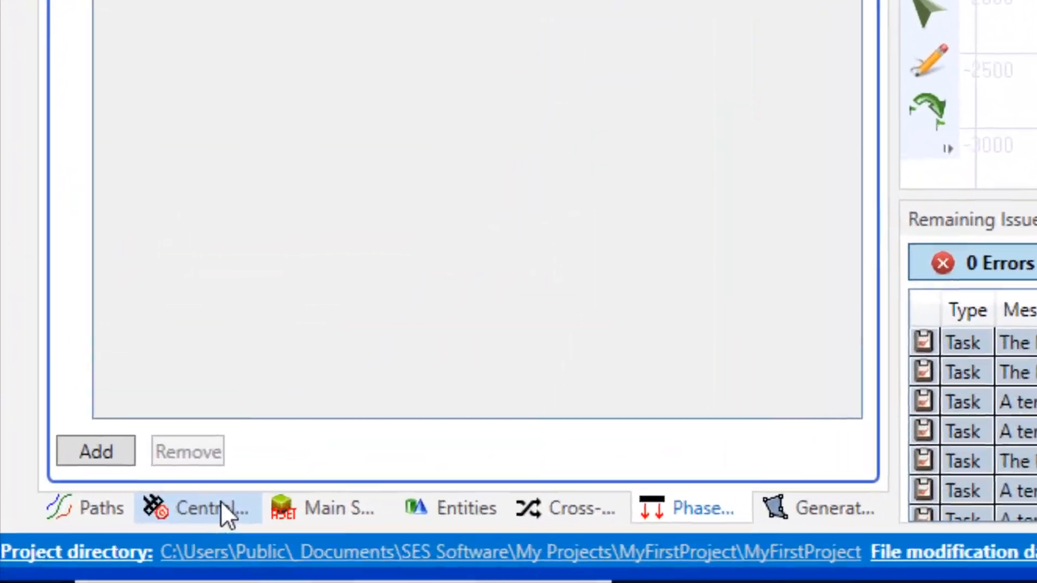
Name the central site MyCentral Site, set its ground resistance to 10 Ω, and accept its default open phase impedances.
{"action": "left_click", "coordinate": [221, 502]}
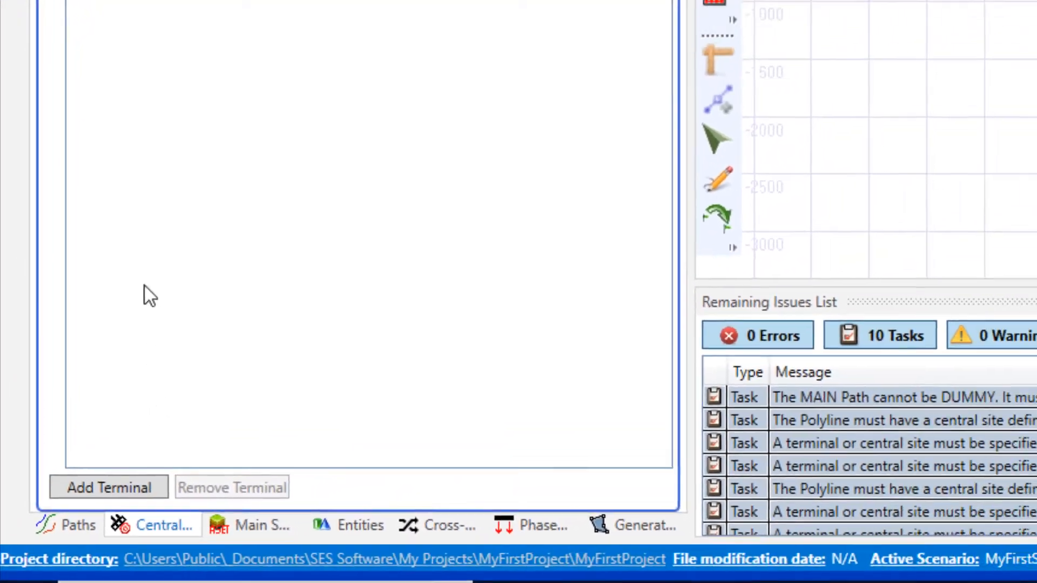
{"action": "left_click", "coordinate": [222, 125]}
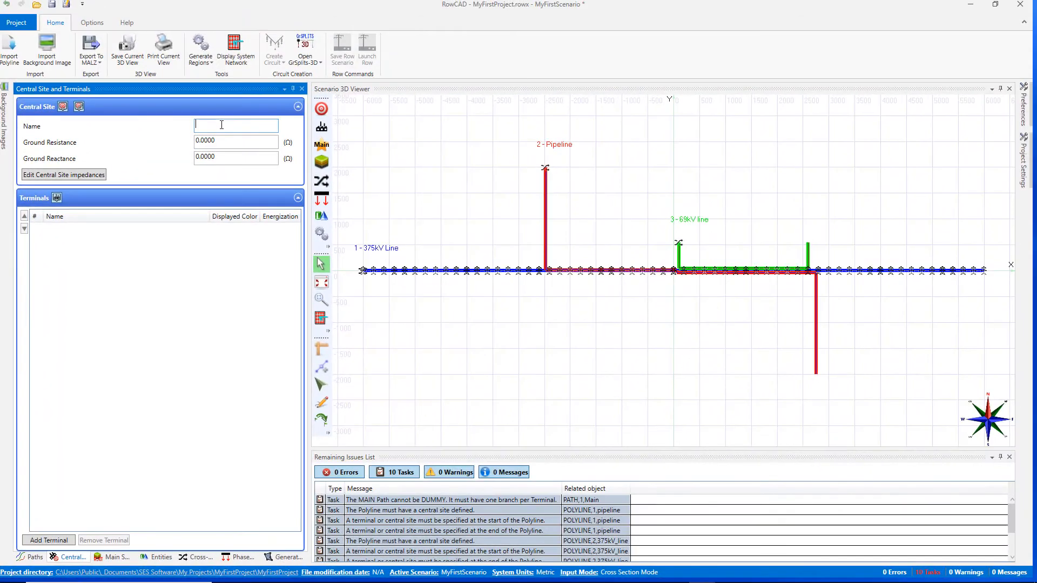
{"action": "type", "text": "MyCentral Site"}
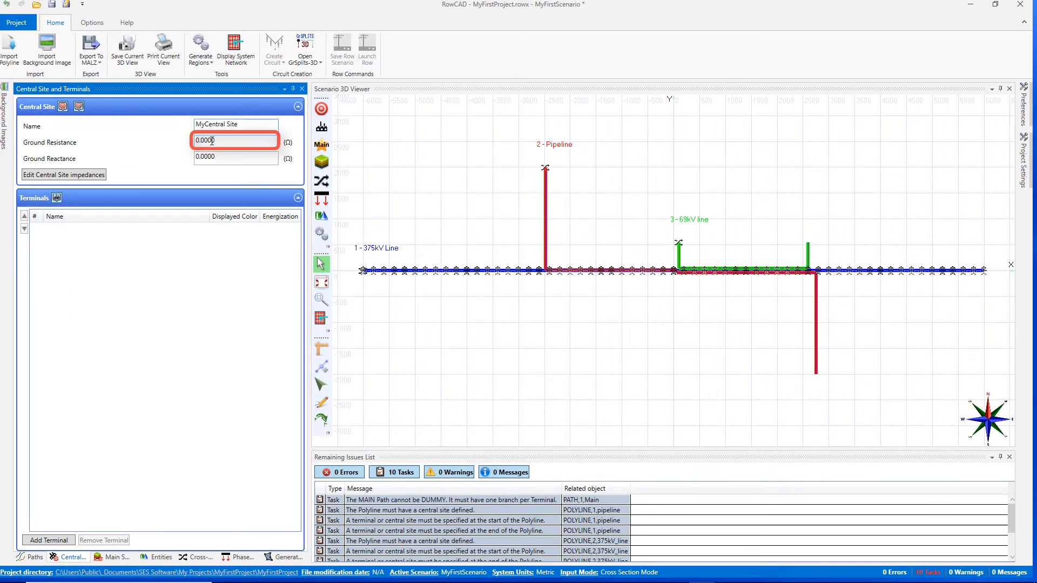
{"action": "left_click", "coordinate": [94, 175]}
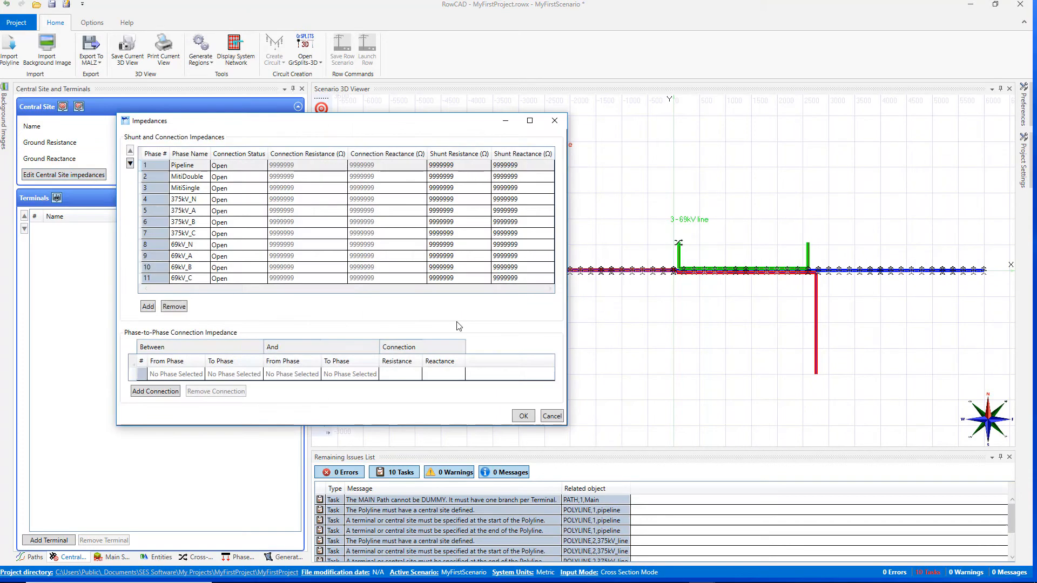
{"action": "left_click", "coordinate": [523, 416]}
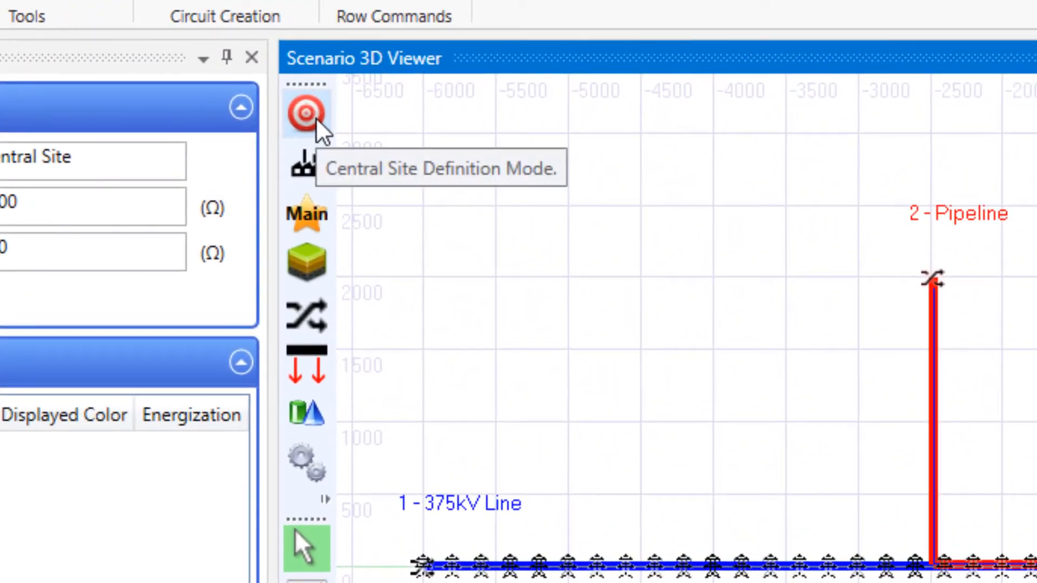
Place the central site at the pipeline's upper end and at the start of the 375kV line.
{"action": "left_click", "coordinate": [318, 122]}
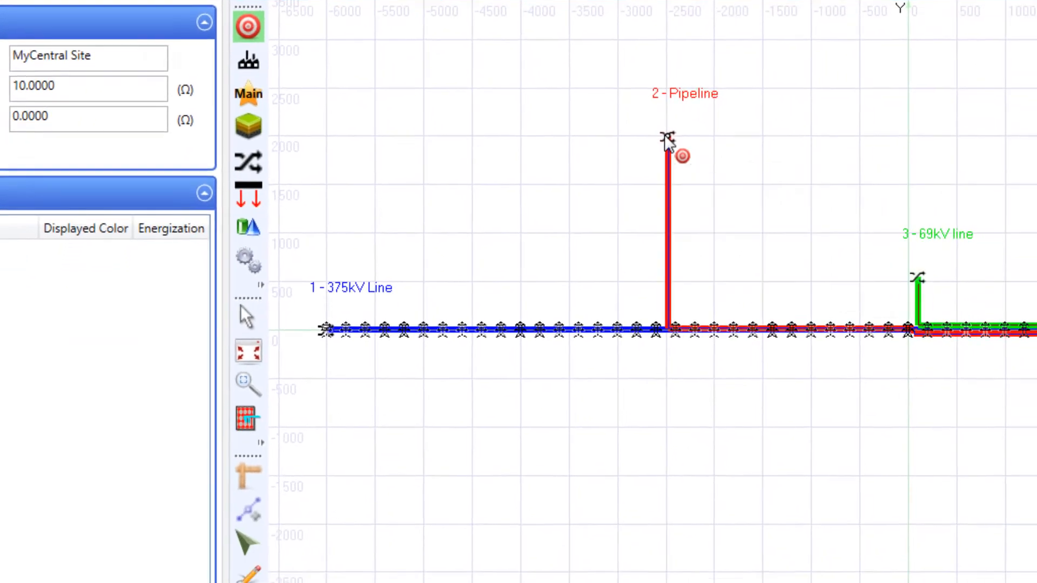
{"action": "left_click", "coordinate": [819, 220]}
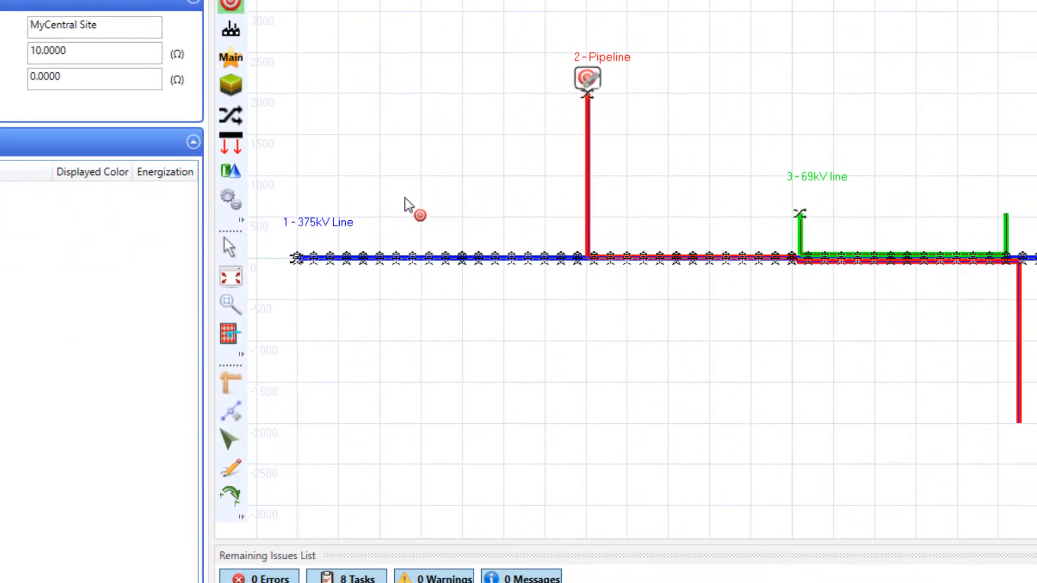
{"action": "left_click", "coordinate": [312, 259]}
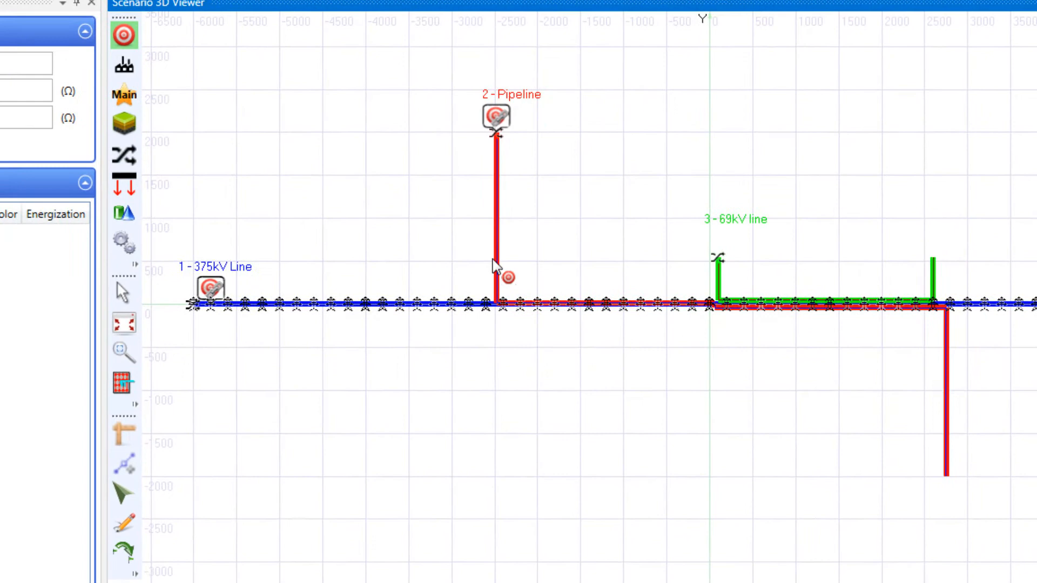
Place the central site at the start of the 69kV line and add two terminals to the scenario.
{"action": "mouse_move", "coordinate": [711, 258]}
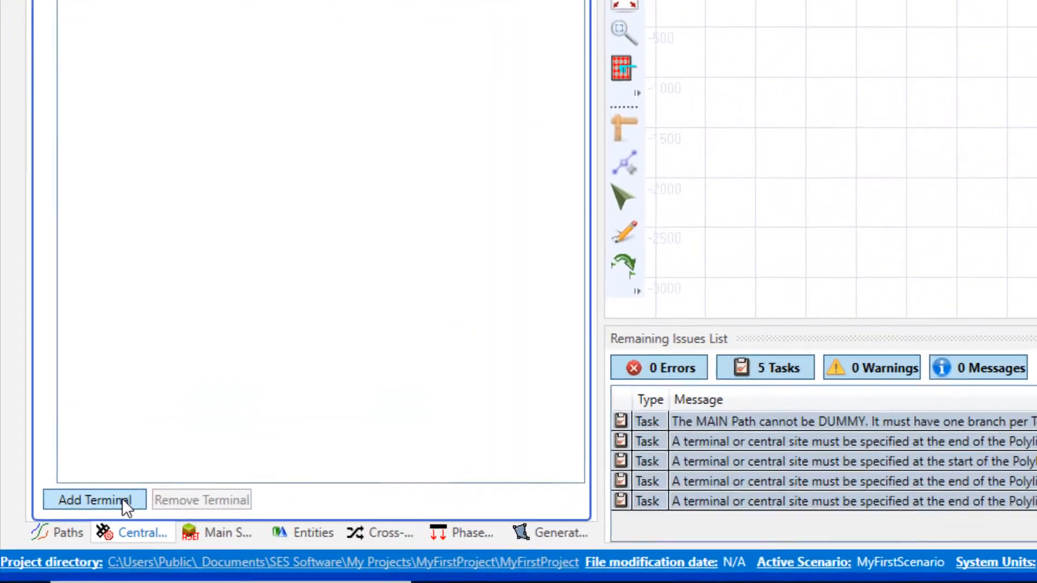
{"action": "left_click", "coordinate": [123, 500]}
{"action": "left_click", "coordinate": [121, 499]}
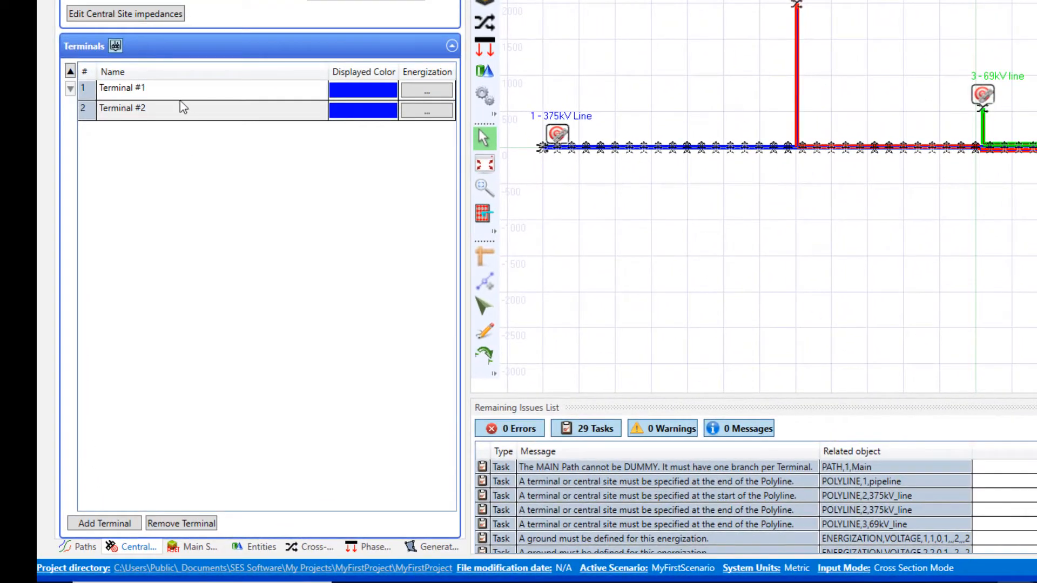
Name the first terminal East_Terminal and the second one West_Terminal.
{"action": "left_click", "coordinate": [178, 96]}
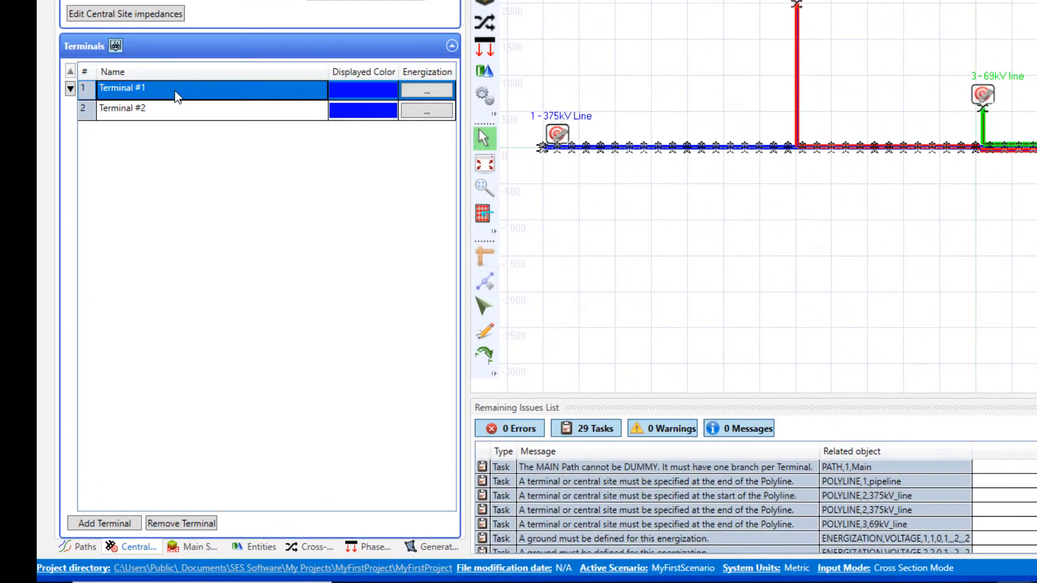
{"action": "type", "text": "E"}
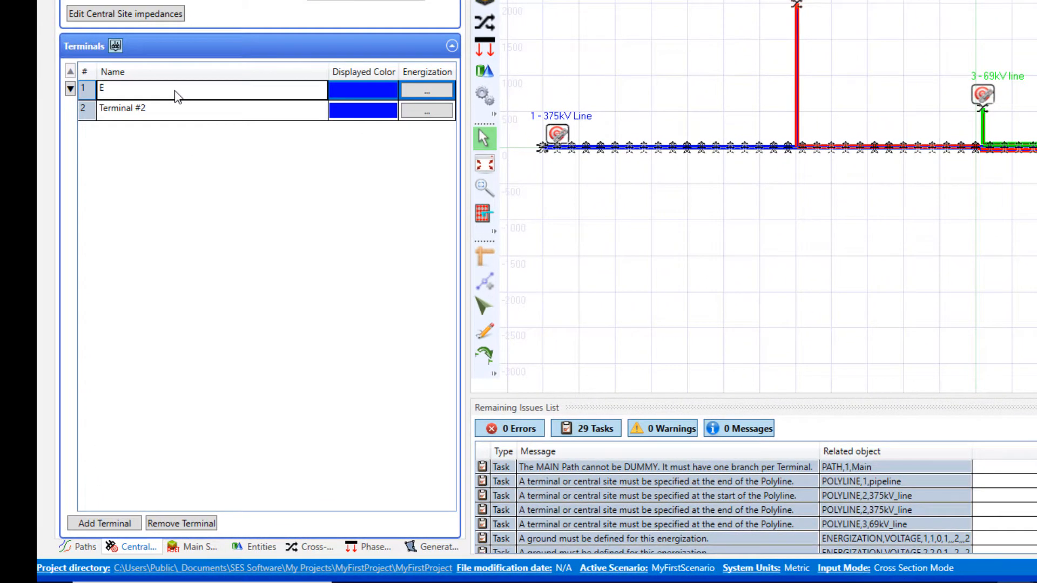
{"action": "type", "text": "ast_Terminal"}
{"action": "left_click", "coordinate": [163, 113]}
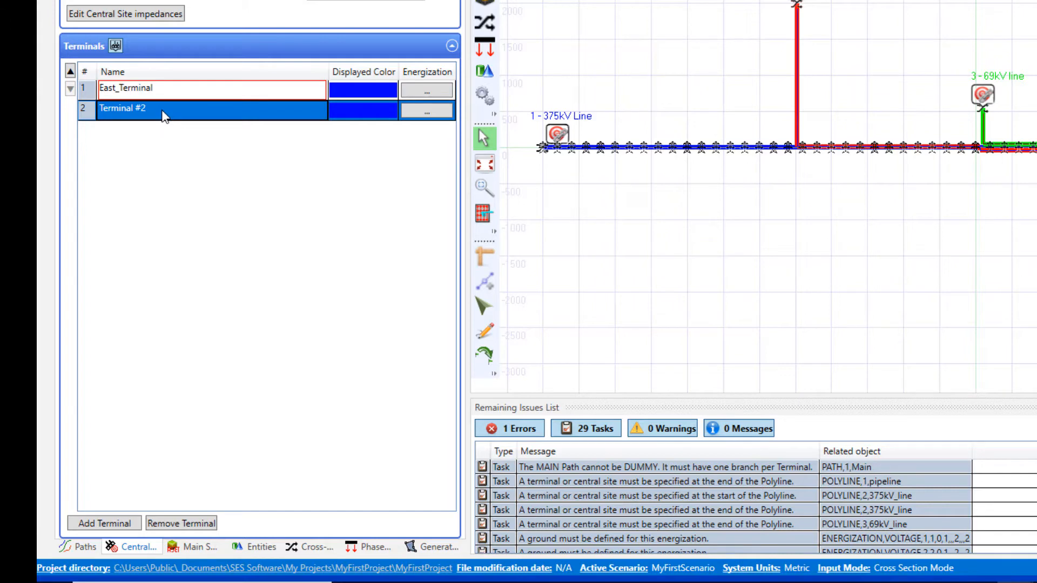
{"action": "type", "text": "West_Terminal"}
{"action": "key", "text": "Return"}
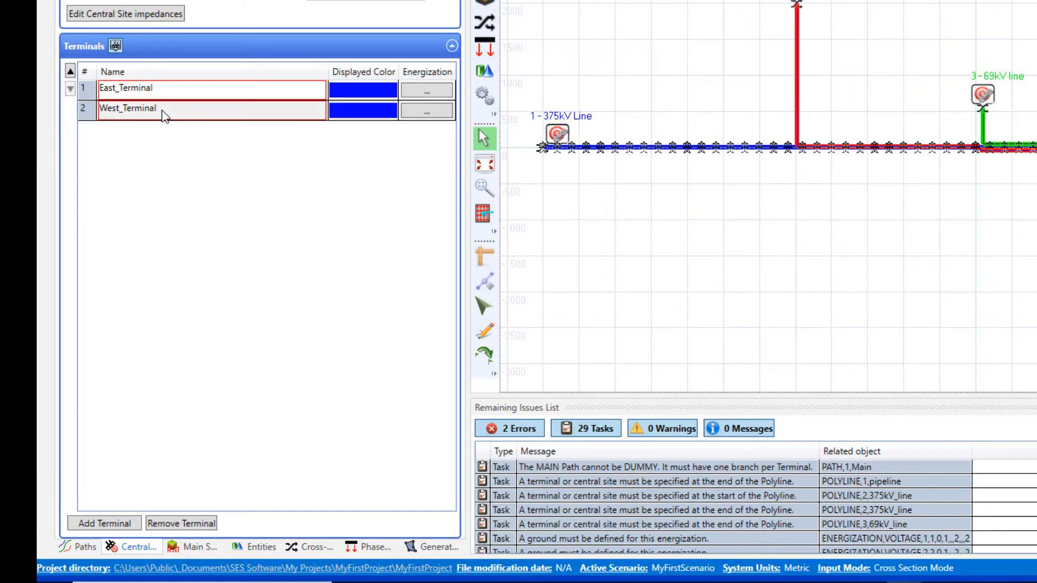
Open the energization definition of East_Terminal and add three grounding points.
{"action": "left_click", "coordinate": [426, 91]}
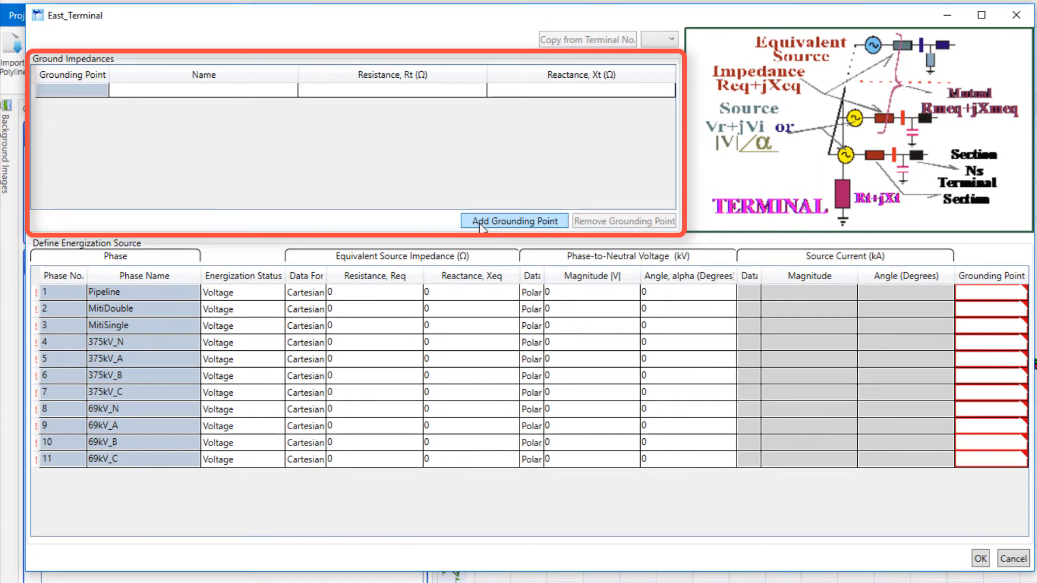
{"action": "left_click", "coordinate": [482, 224]}
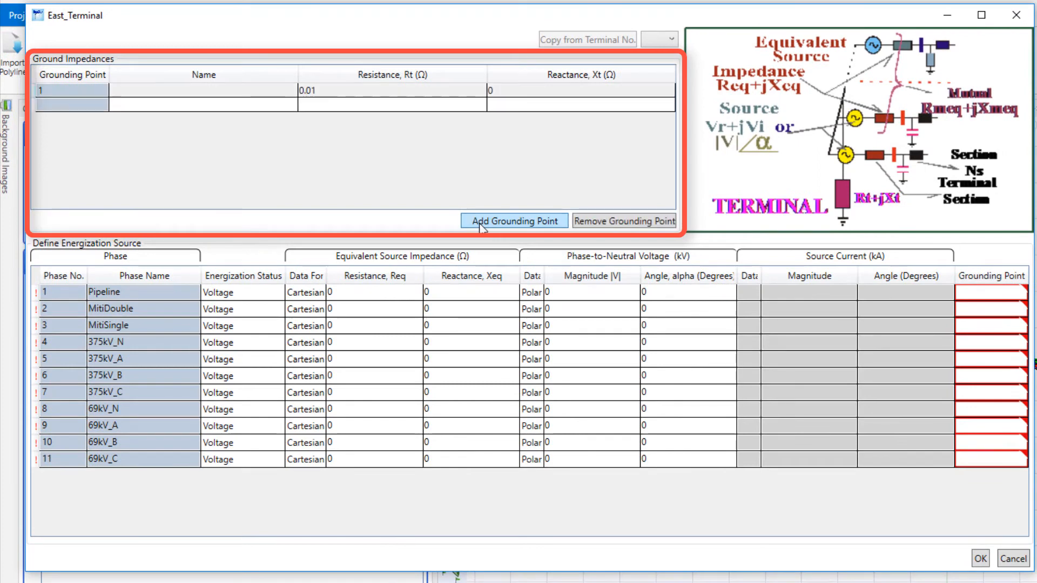
{"action": "left_click", "coordinate": [482, 224]}
{"action": "left_click", "coordinate": [482, 224]}
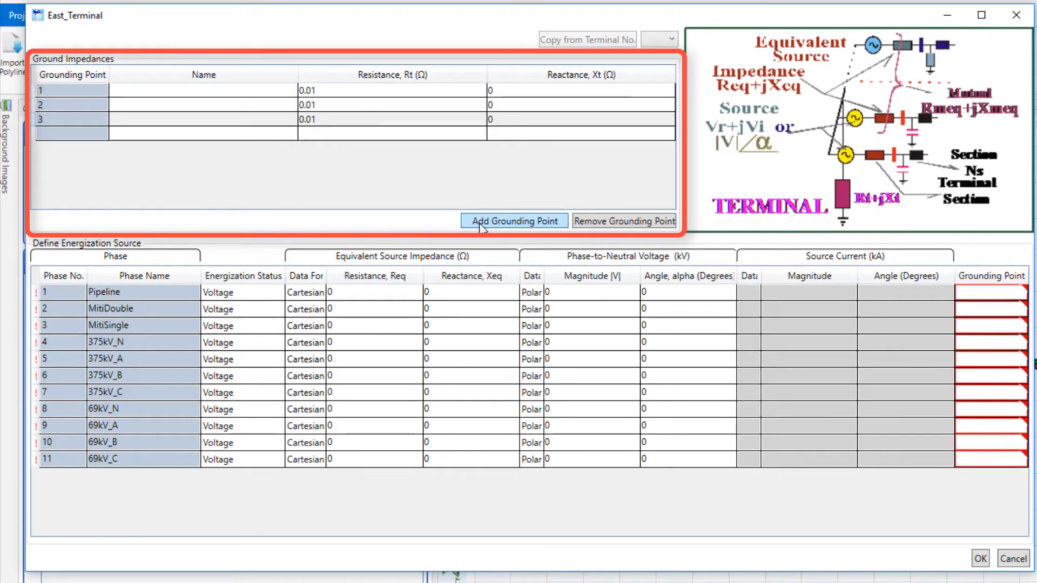
Define the grounding points as Pipelie Termiation East (resistance and reactance 999999 Ω), 375kV Substation East (0.1 Ω) and 69kV Substation Esat (1 Ω).
{"action": "left_click", "coordinate": [268, 95]}
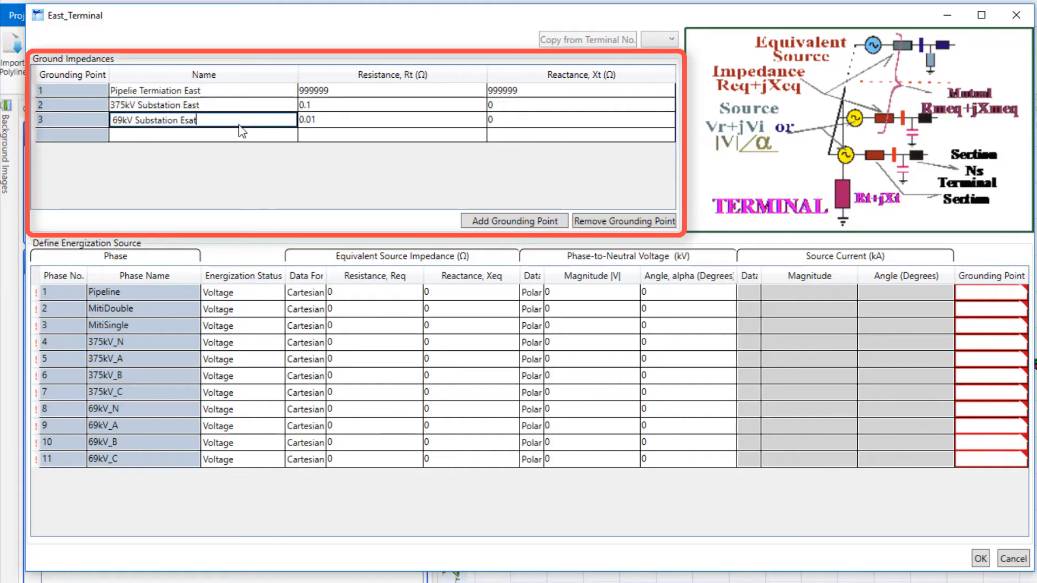
{"action": "left_click", "coordinate": [317, 124]}
{"action": "key", "text": "BackSpace"}
{"action": "type", "text": "1"}
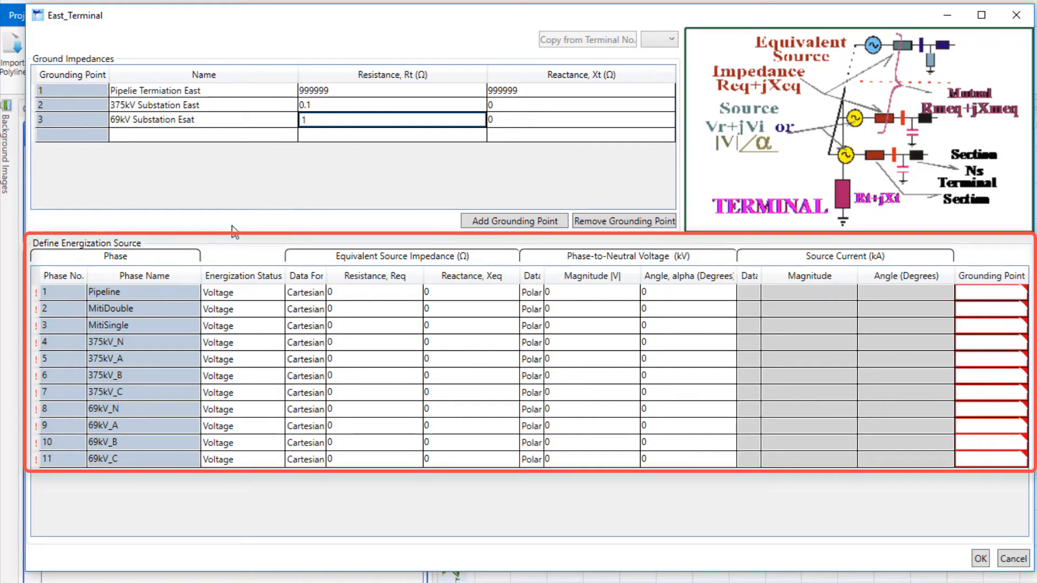
Set the energization status to Open for Pipeline, Dummy for MitiDouble and Open for MitiSingle.
{"action": "left_click", "coordinate": [250, 301]}
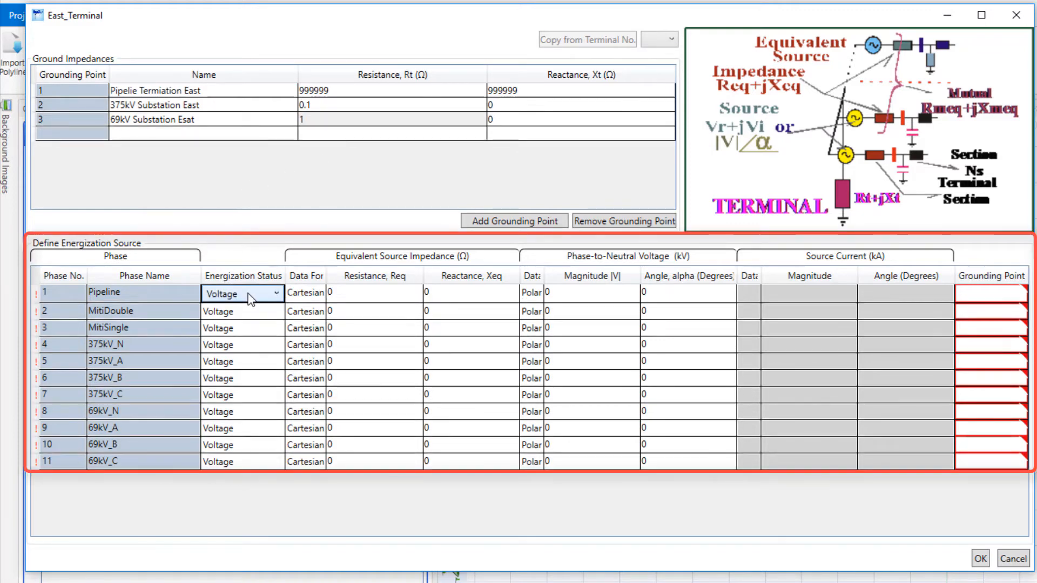
{"action": "left_click", "coordinate": [248, 294]}
{"action": "left_click", "coordinate": [250, 358]}
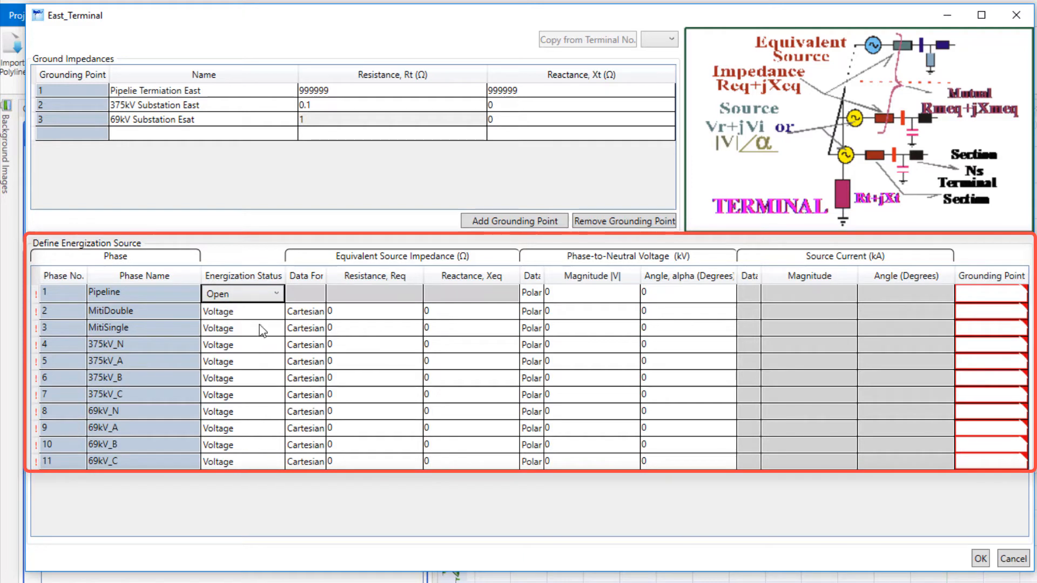
{"action": "left_click", "coordinate": [265, 313]}
{"action": "left_click", "coordinate": [266, 312]}
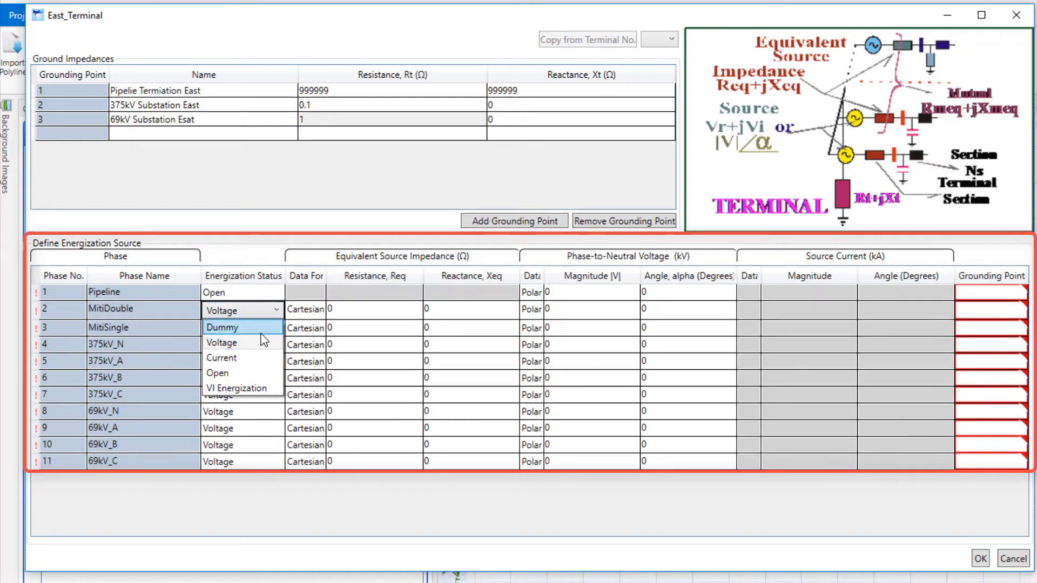
{"action": "left_click", "coordinate": [258, 326]}
{"action": "left_click", "coordinate": [255, 327]}
{"action": "left_click", "coordinate": [254, 326]}
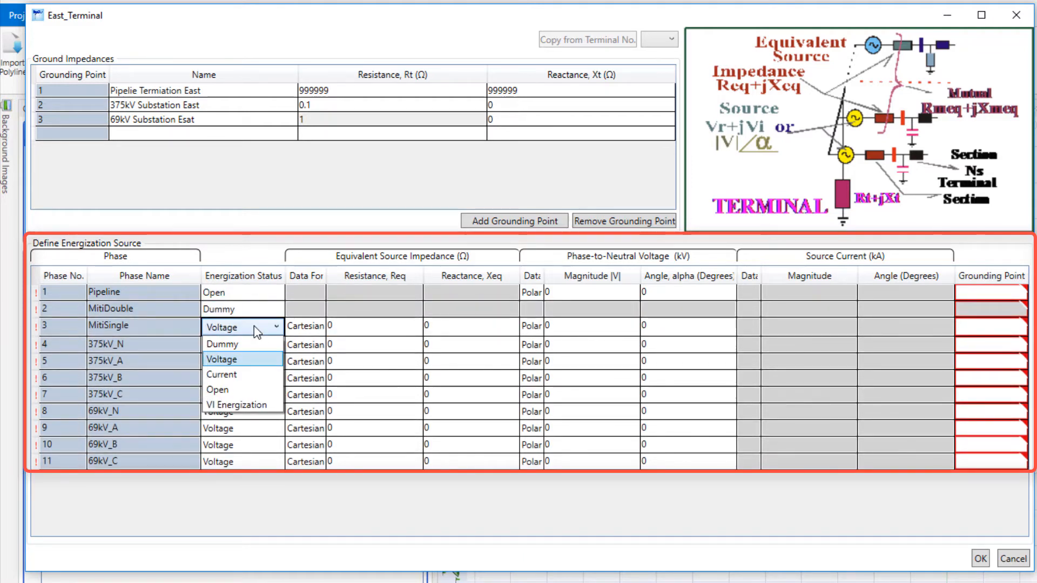
{"action": "left_click", "coordinate": [230, 390]}
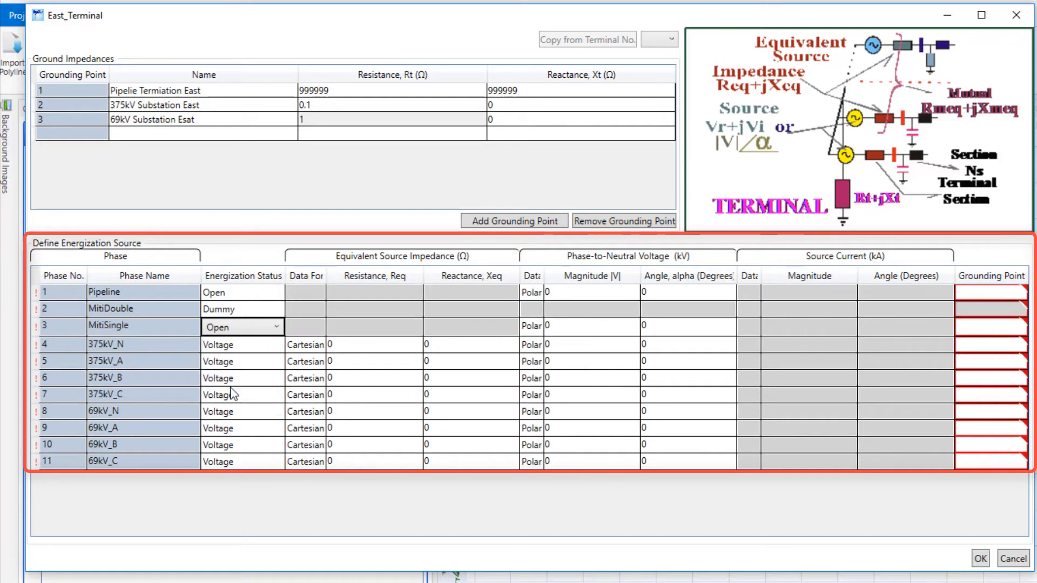
Set phases 375kV_A, 375kV_B and 375kV_C to 216.5 kV phase-to-neutral, with angles of -120° for B and 120° for C.
{"action": "left_click", "coordinate": [592, 366]}
{"action": "type", "text": "216"}
{"action": "left_click", "coordinate": [595, 380]}
{"action": "type", "text": "216.5"}
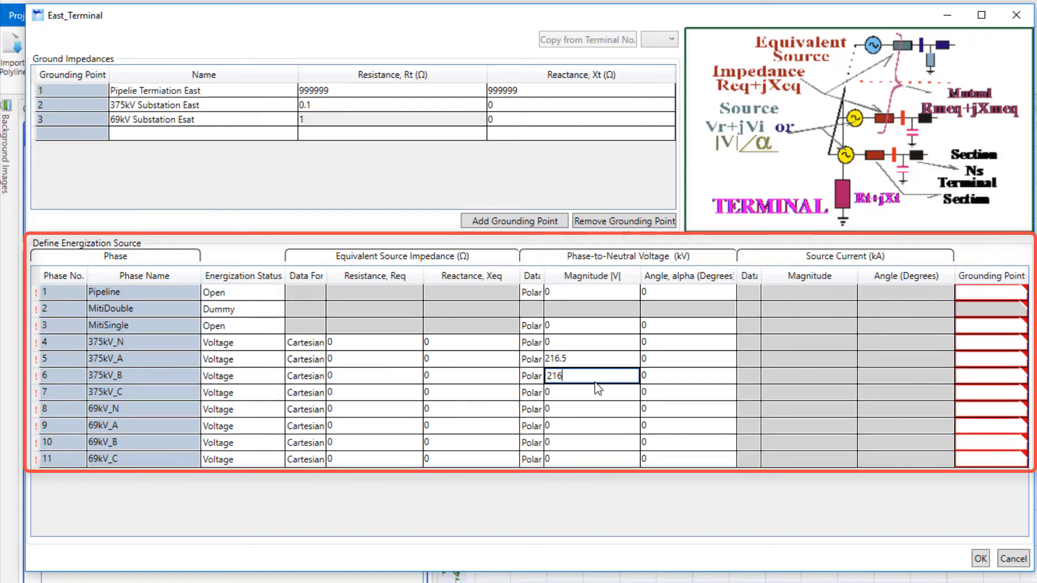
{"action": "left_click", "coordinate": [660, 376]}
{"action": "type", "text": "-120"}
{"action": "left_click", "coordinate": [612, 396]}
{"action": "type", "text": "216.5"}
{"action": "left_click", "coordinate": [661, 395]}
{"action": "type", "text": "120"}
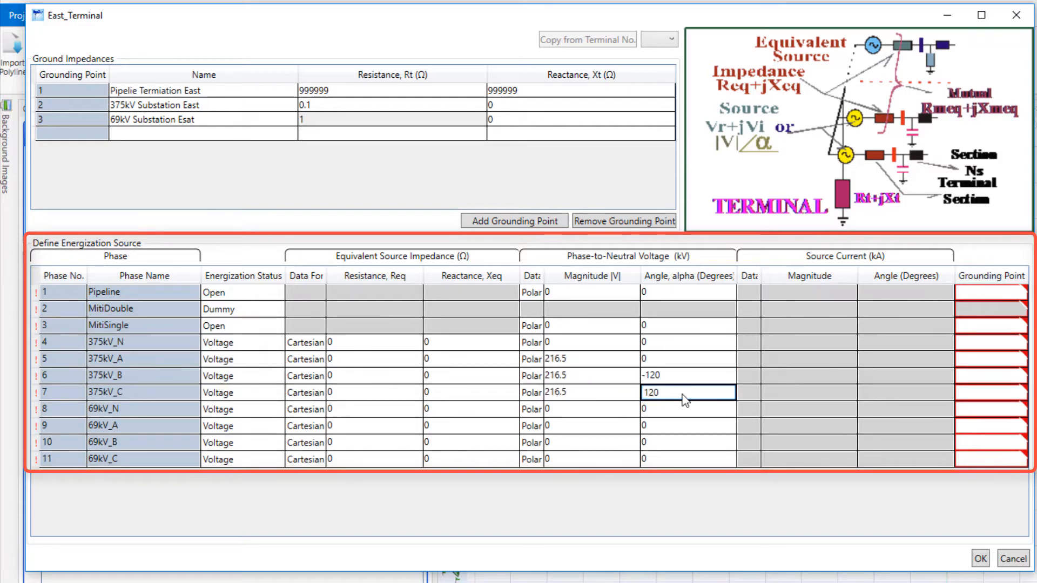
Set phases 69kV_A, 69kV_B and 69kV_C to 39.84 kV phase-to-neutral, with angles of -120° for B and 120° for C.
{"action": "left_click", "coordinate": [574, 427]}
{"action": "type", "text": "39.84"}
{"action": "left_click", "coordinate": [611, 442]}
{"action": "type", "text": "39.84"}
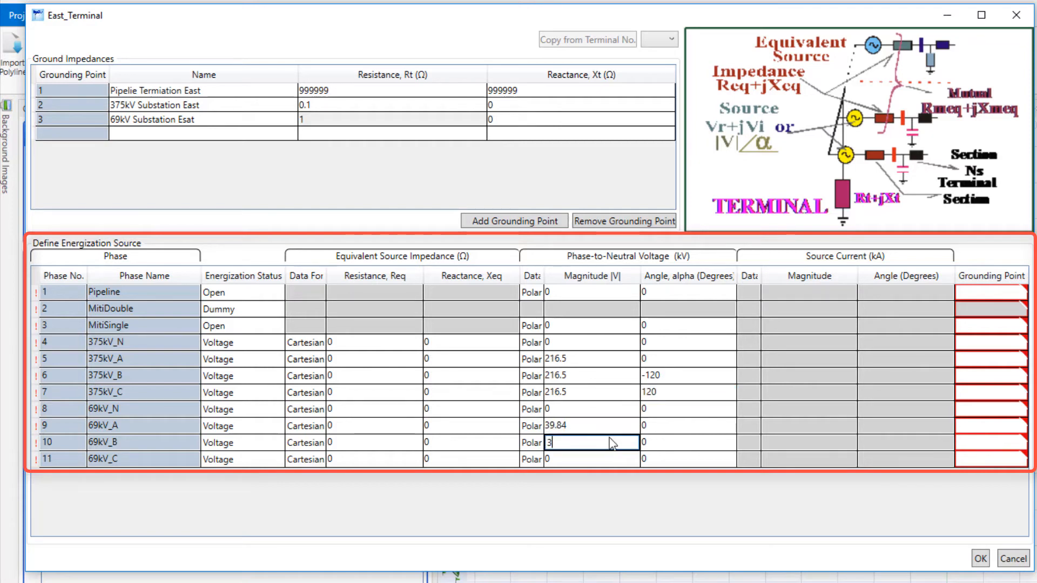
{"action": "left_click", "coordinate": [669, 443]}
{"action": "type", "text": "-120"}
{"action": "left_click", "coordinate": [608, 459]}
{"action": "type", "text": "39.84"}
{"action": "left_click", "coordinate": [654, 456]}
{"action": "type", "text": "120"}
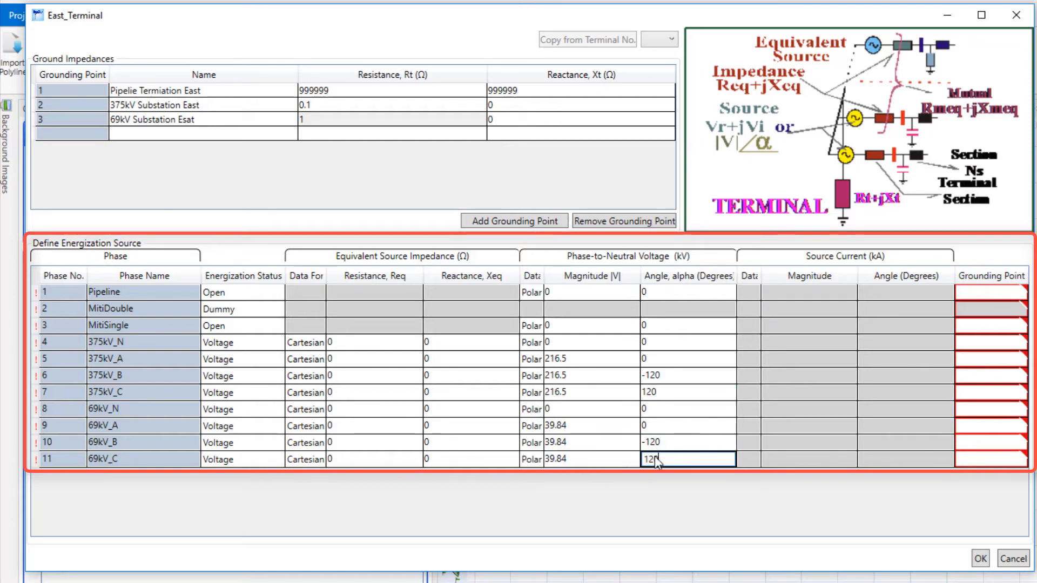
Assign grounding point 1, Pipelie Termiation East, to the Pipeline and MitiSingle phases.
{"action": "left_click", "coordinate": [1000, 294]}
{"action": "left_click", "coordinate": [1000, 294]}
{"action": "left_click", "coordinate": [1003, 333]}
{"action": "left_click", "coordinate": [1001, 330]}
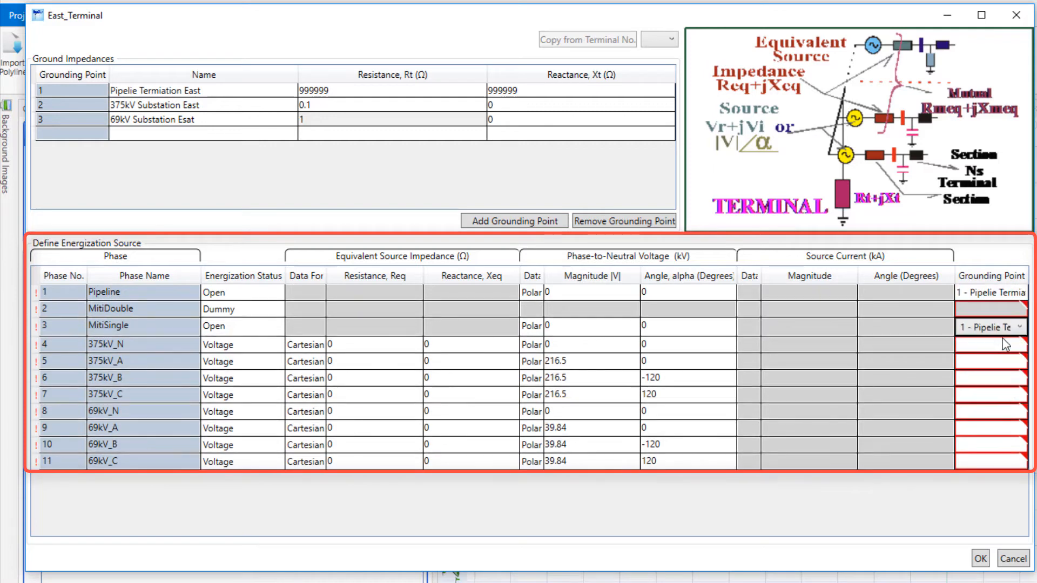
Assign grounding point 2, 375kV Substation East, to the 375kV neutral and all three 375kV phases together.
{"action": "left_click_drag", "start_coordinate": [1001, 343], "coordinate": [1001, 392]}
{"action": "left_click", "coordinate": [1003, 397]}
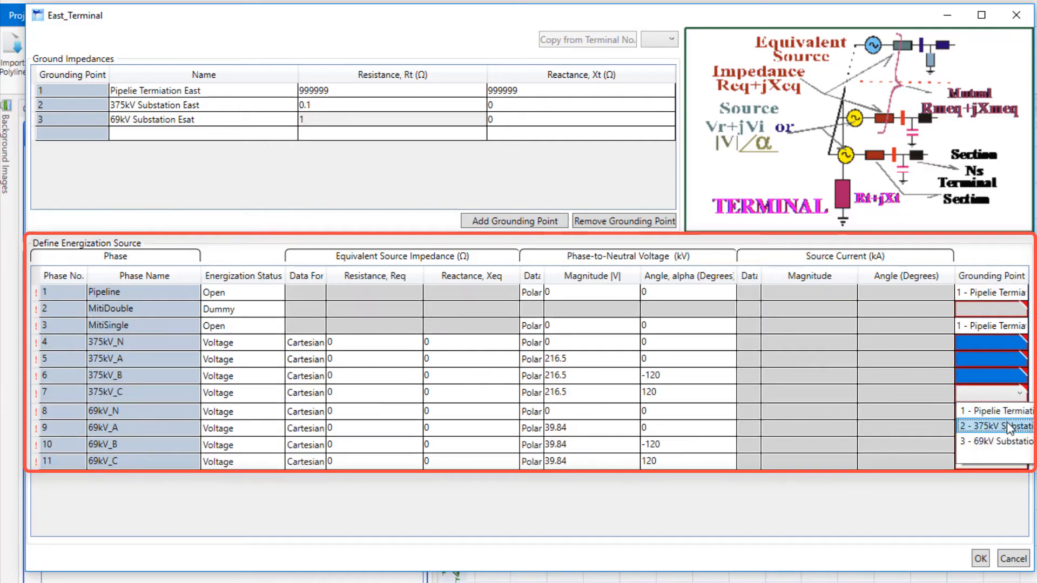
{"action": "left_click", "coordinate": [1005, 419]}
Assign grounding point 3, 69kV Substation Esat, to the four 69kV conductors and accept the East_Terminal definition.
{"action": "left_click", "coordinate": [992, 407]}
{"action": "left_click_drag", "start_coordinate": [990, 431], "coordinate": [993, 459]}
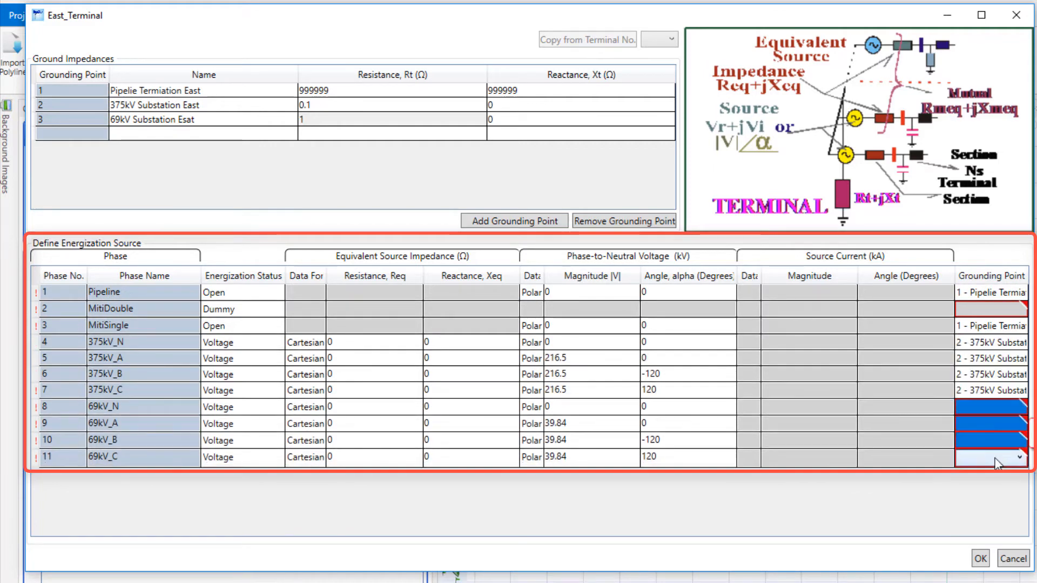
{"action": "left_click", "coordinate": [994, 459]}
{"action": "left_click", "coordinate": [993, 506]}
{"action": "left_click", "coordinate": [981, 559]}
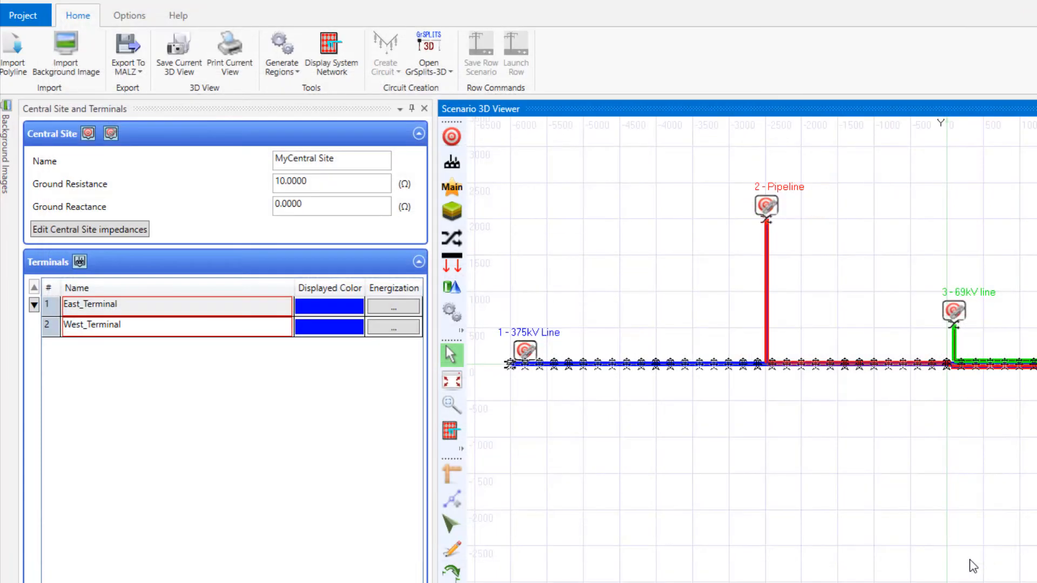
Define West_Terminal from a copy of East_Terminal, with West grounding points at 0.2 and 105 Ω, equivalent source resistances of 135 and 76 Ω, and zero voltages.
{"action": "left_click", "coordinate": [397, 329]}
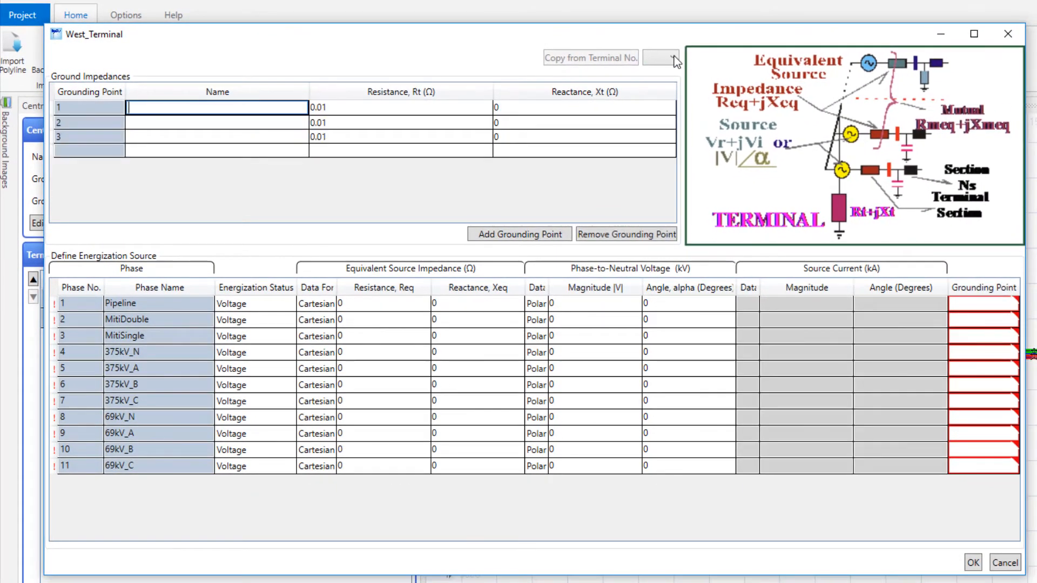
{"action": "left_click", "coordinate": [660, 57]}
{"action": "left_click", "coordinate": [670, 71]}
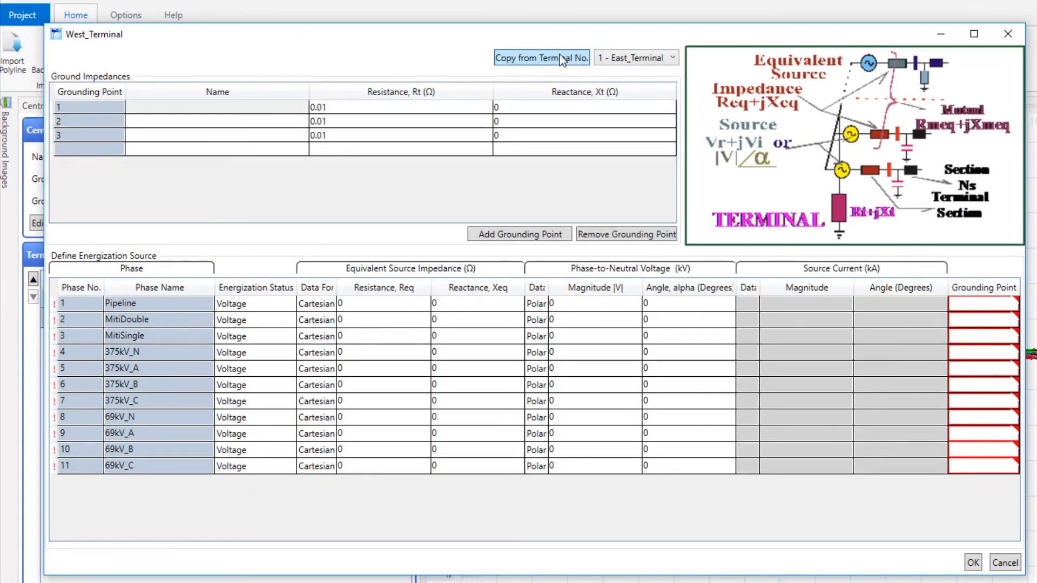
{"action": "left_click", "coordinate": [564, 58]}
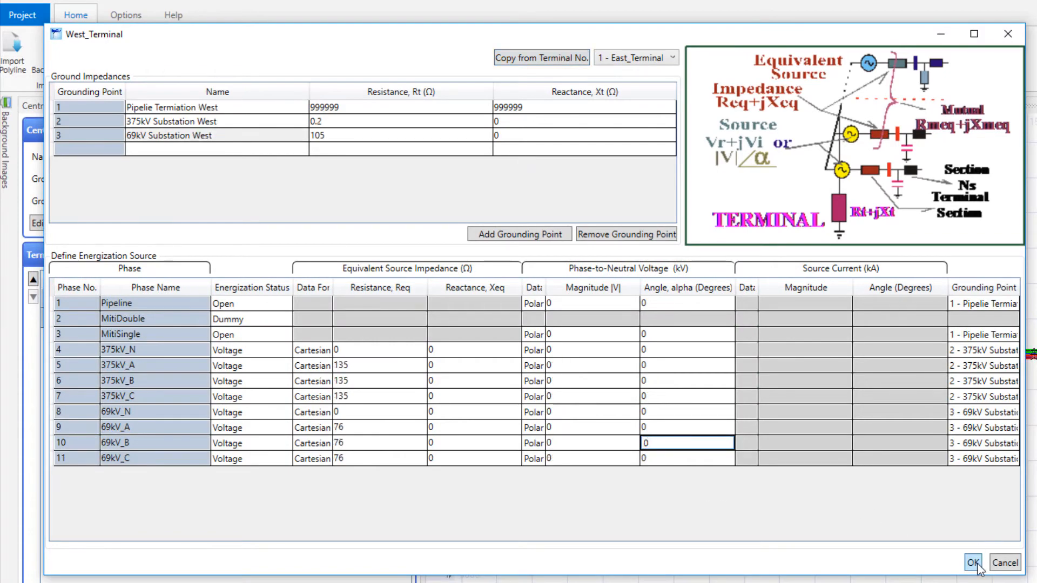
{"action": "left_click", "coordinate": [973, 563]}
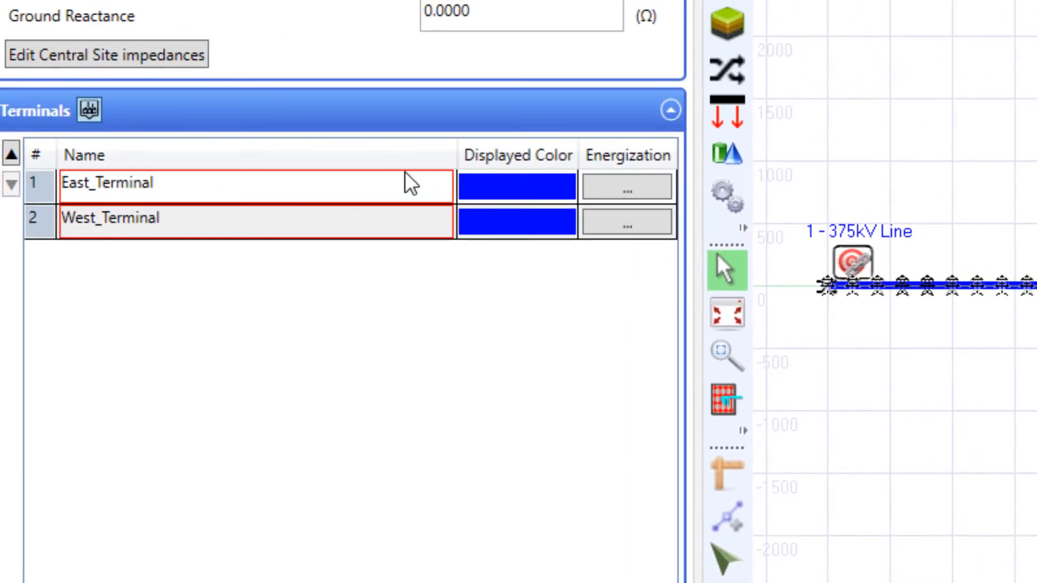
Shorten the two terminal names to East_Term and West_Term.
{"action": "left_click", "coordinate": [394, 194]}
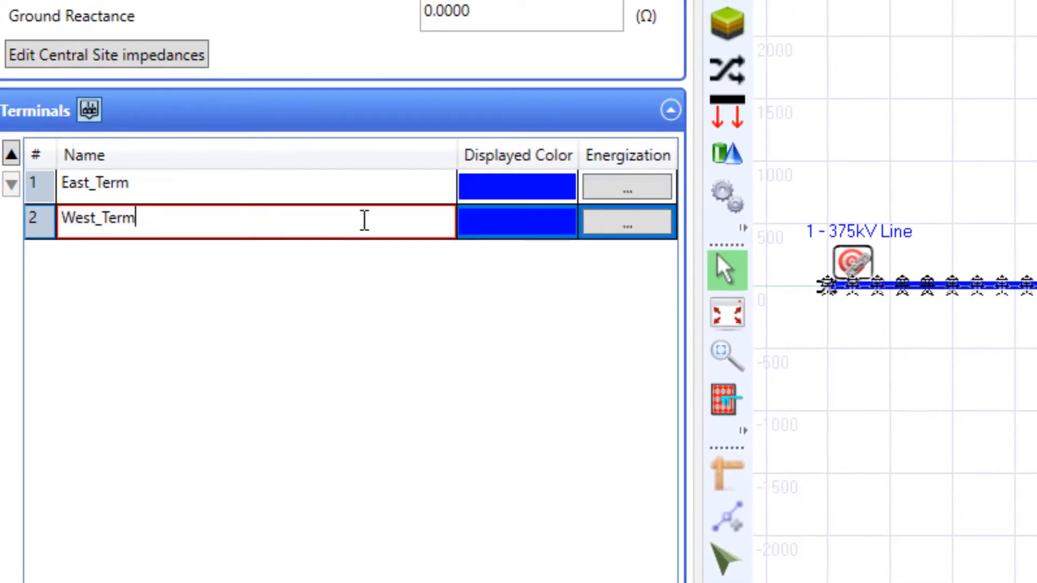
{"action": "left_click", "coordinate": [417, 289]}
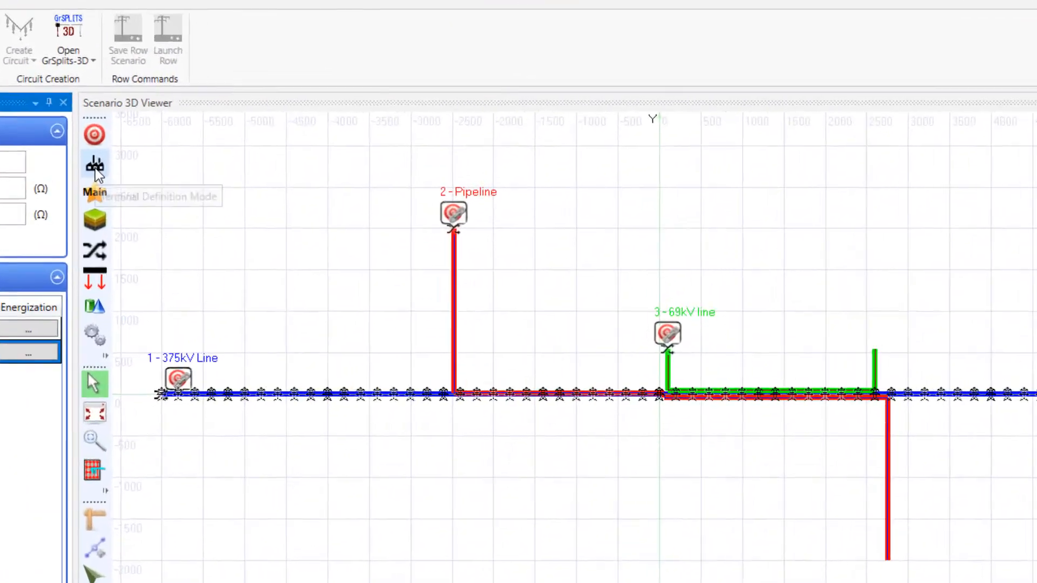
Place East_Term at the eastern end of the 375kV line, the pipeline's lower end and the 69kV line's end.
{"action": "left_click", "coordinate": [323, 129]}
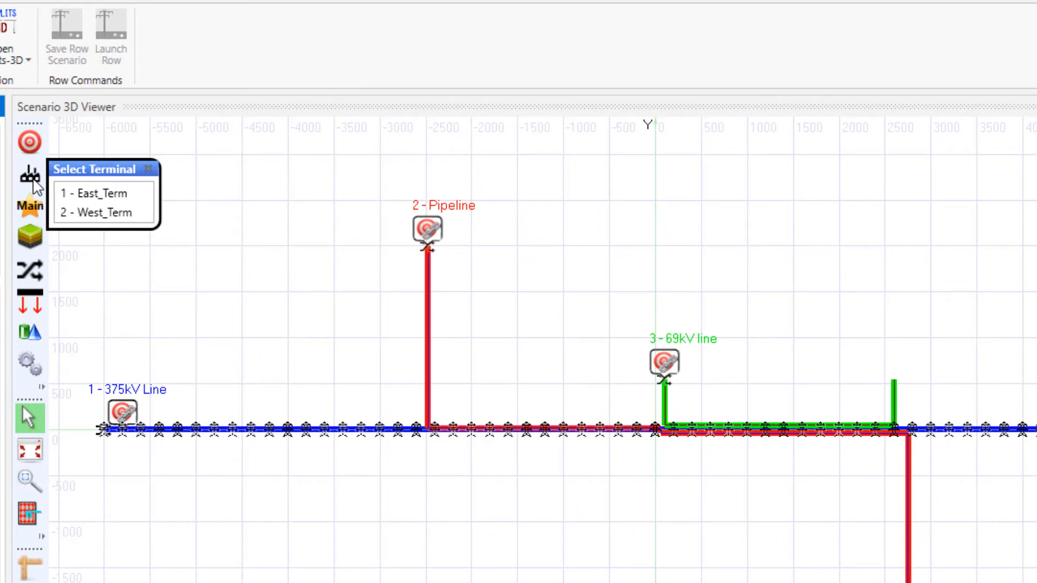
{"action": "left_click", "coordinate": [117, 194]}
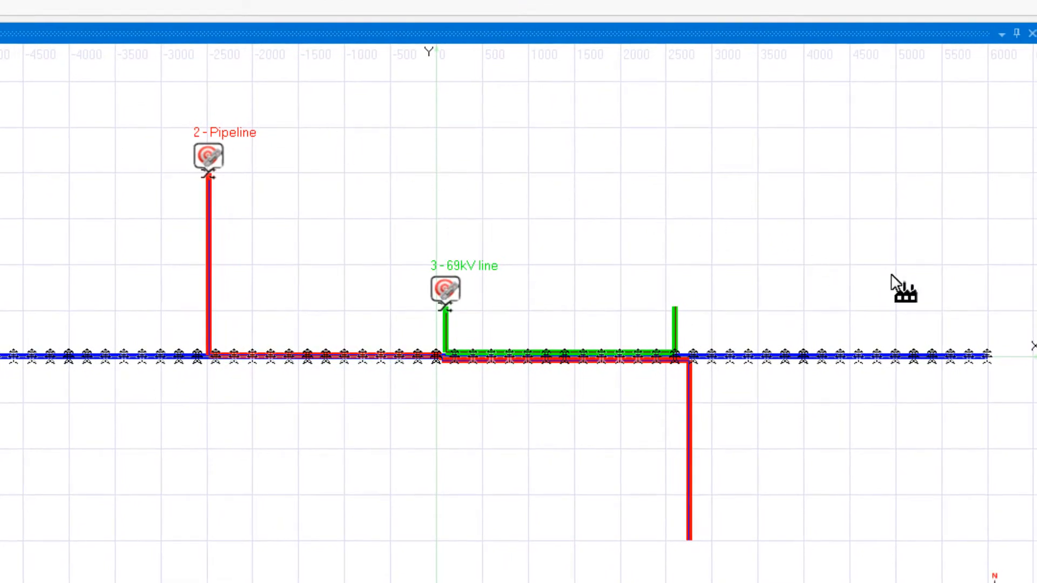
{"action": "left_click", "coordinate": [996, 367]}
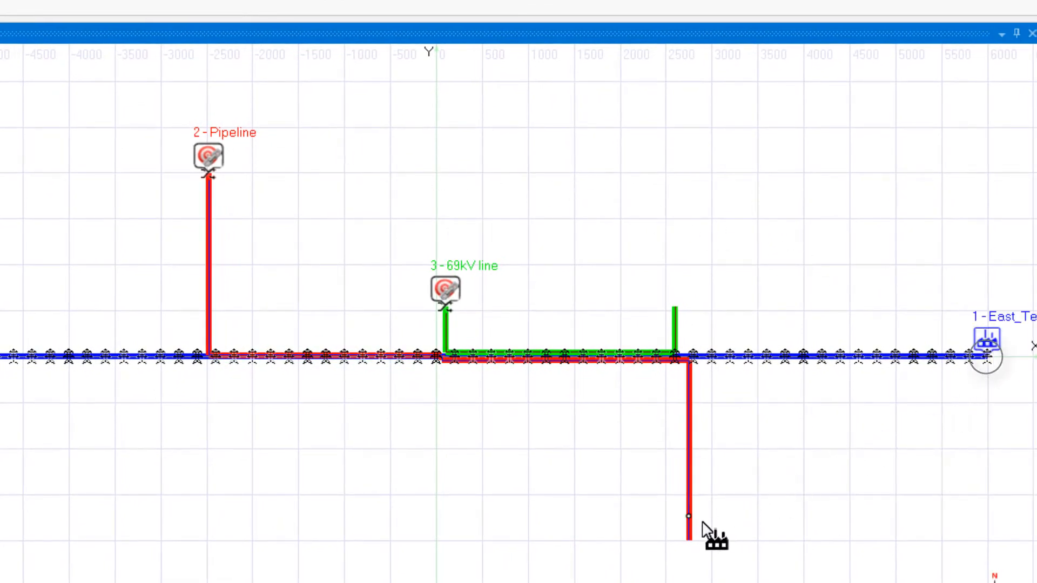
{"action": "left_click", "coordinate": [695, 551]}
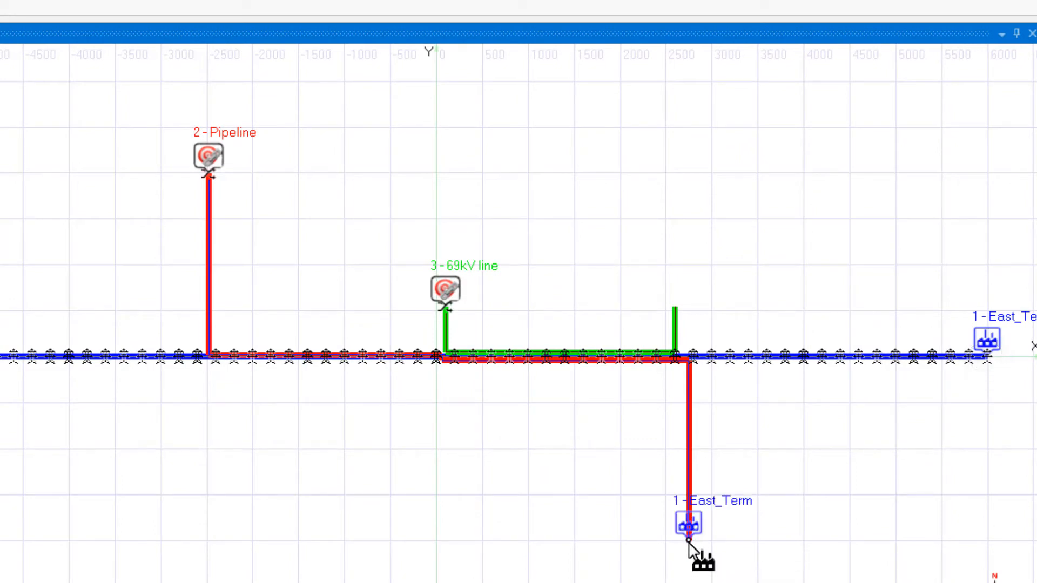
{"action": "left_click", "coordinate": [678, 310]}
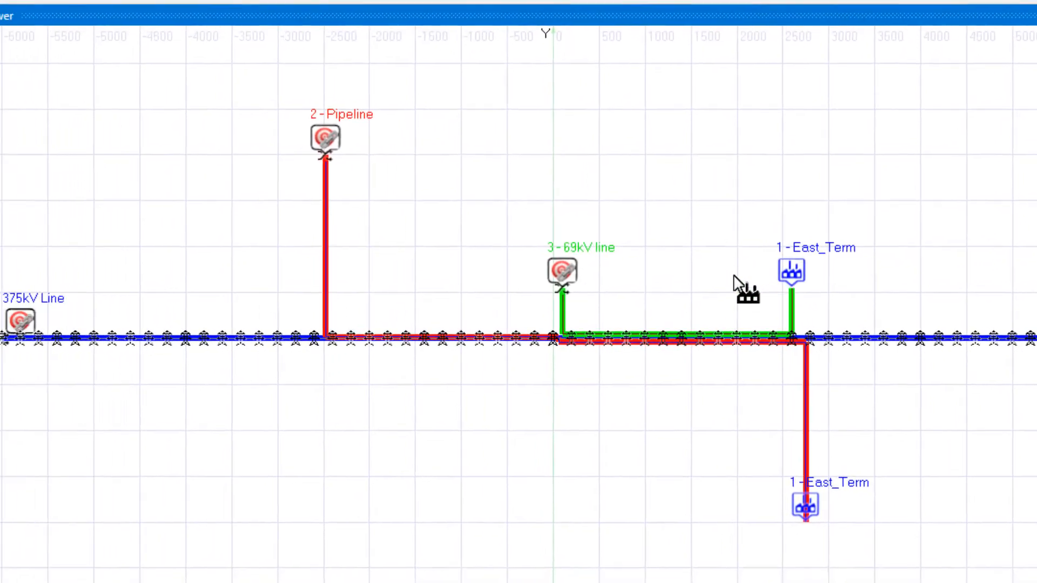
Place the West_Term terminal at the western end of the 375kV line.
{"action": "left_click", "coordinate": [61, 70]}
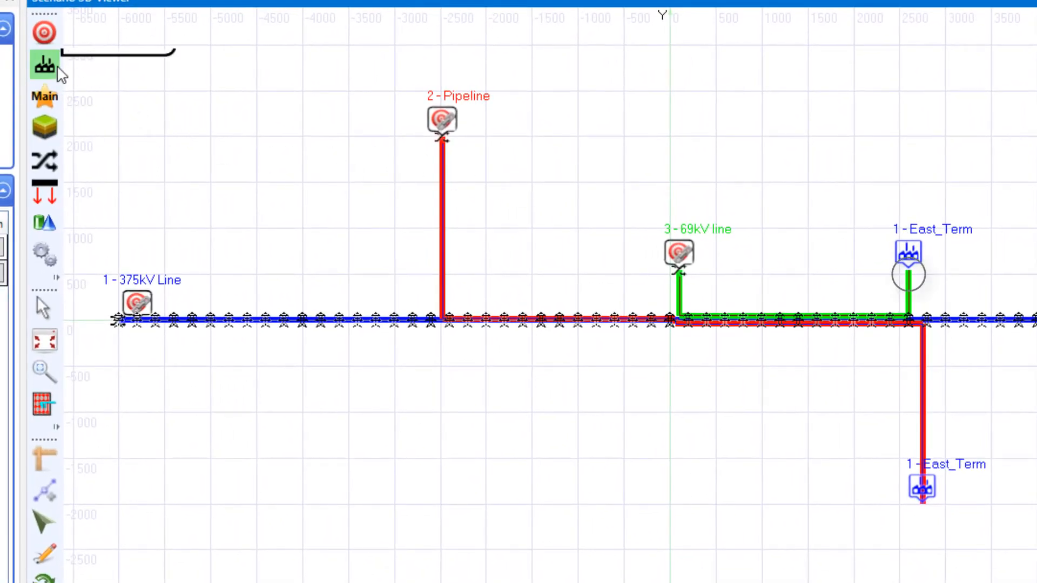
{"action": "left_click", "coordinate": [76, 102]}
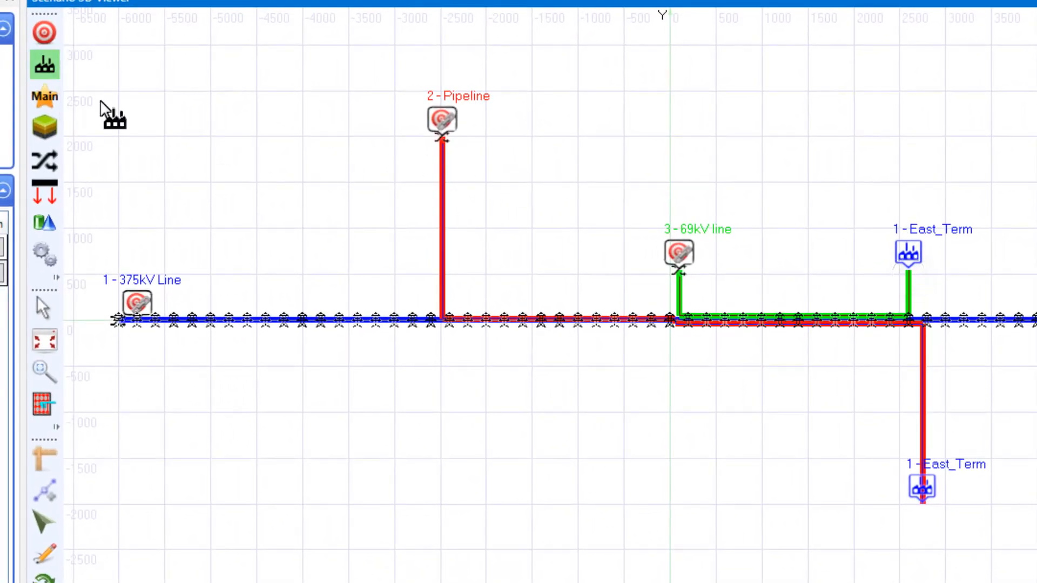
{"action": "left_click", "coordinate": [115, 334]}
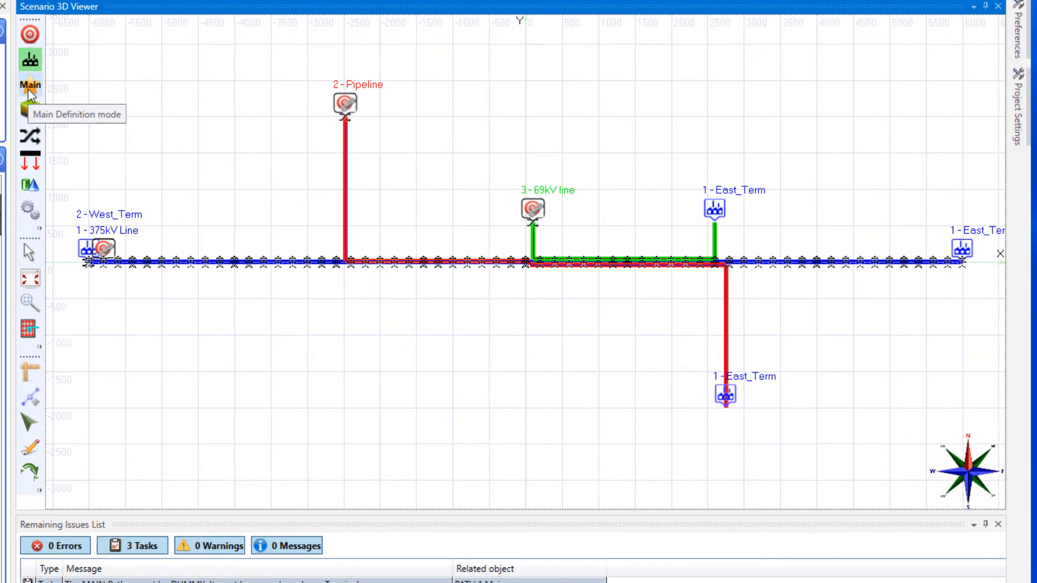
Define the 375kV line as the main path and leave the definition mode.
{"action": "left_click", "coordinate": [29, 87]}
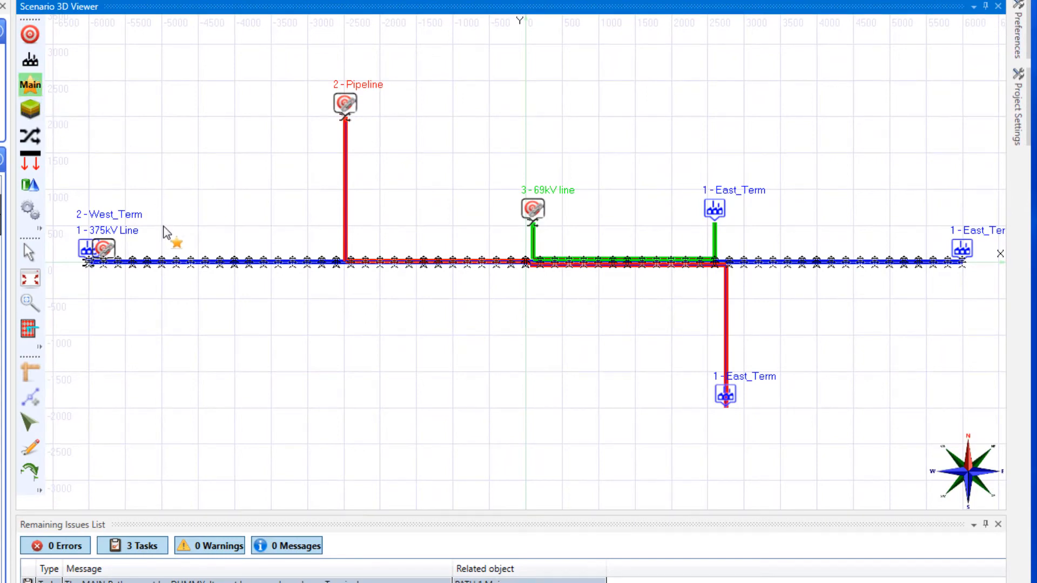
{"action": "mouse_move", "coordinate": [172, 261]}
{"action": "left_click", "coordinate": [227, 263]}
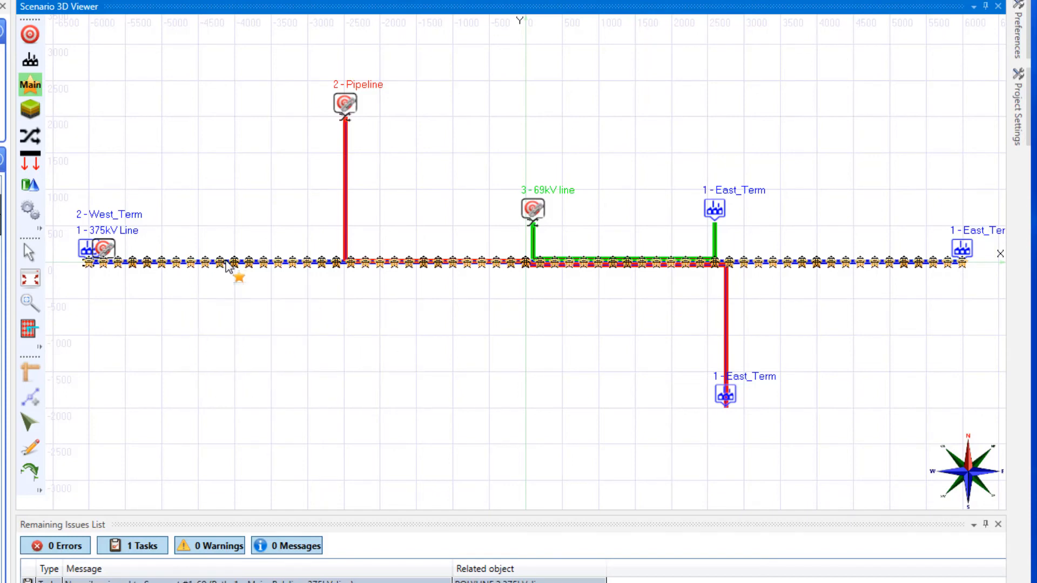
{"action": "key", "text": "Escape"}
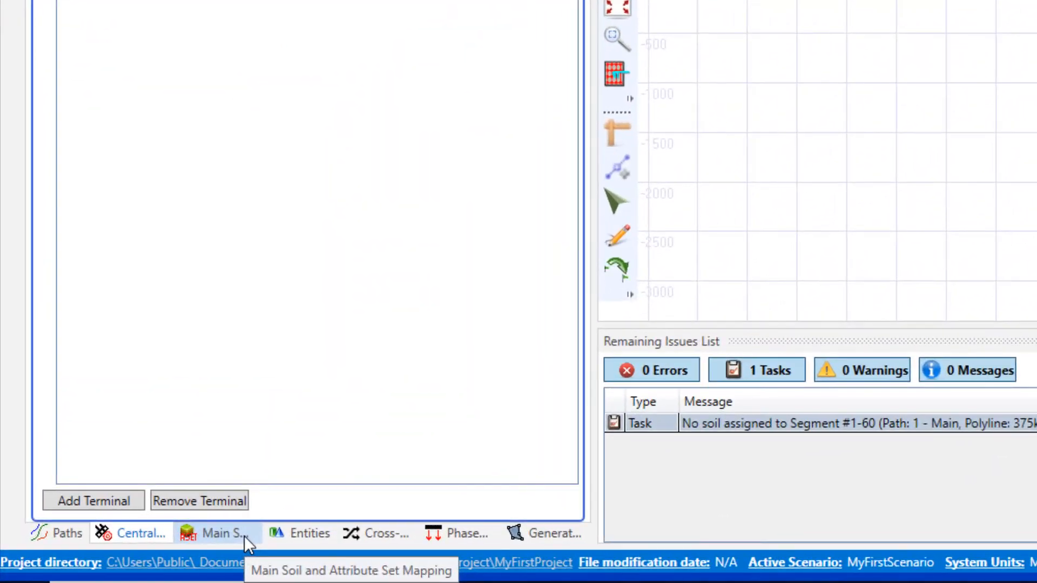
Add two soil definitions to the scenario's main soil mapping.
{"action": "left_click", "coordinate": [127, 557]}
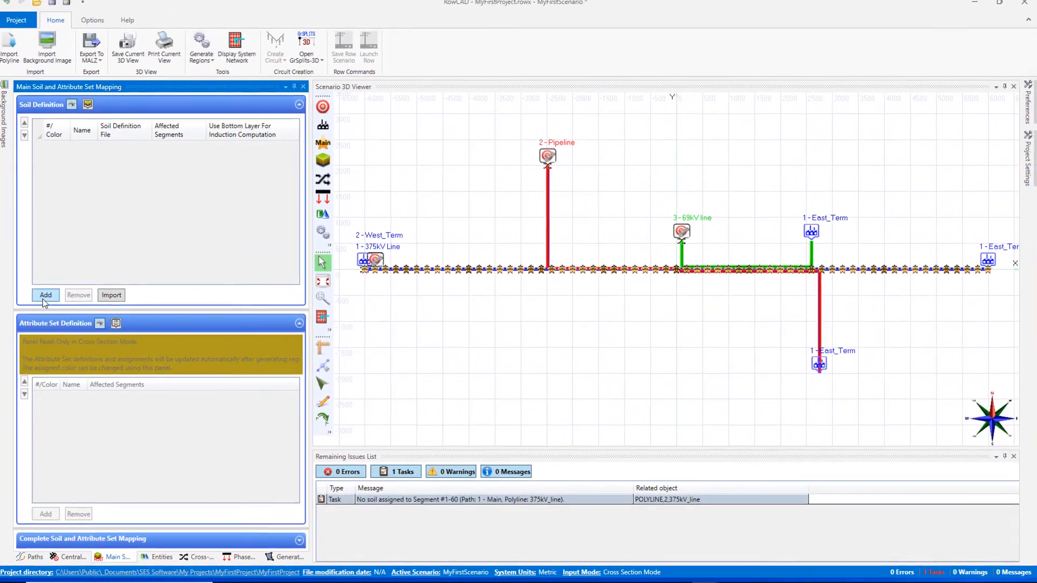
{"action": "left_click", "coordinate": [42, 297]}
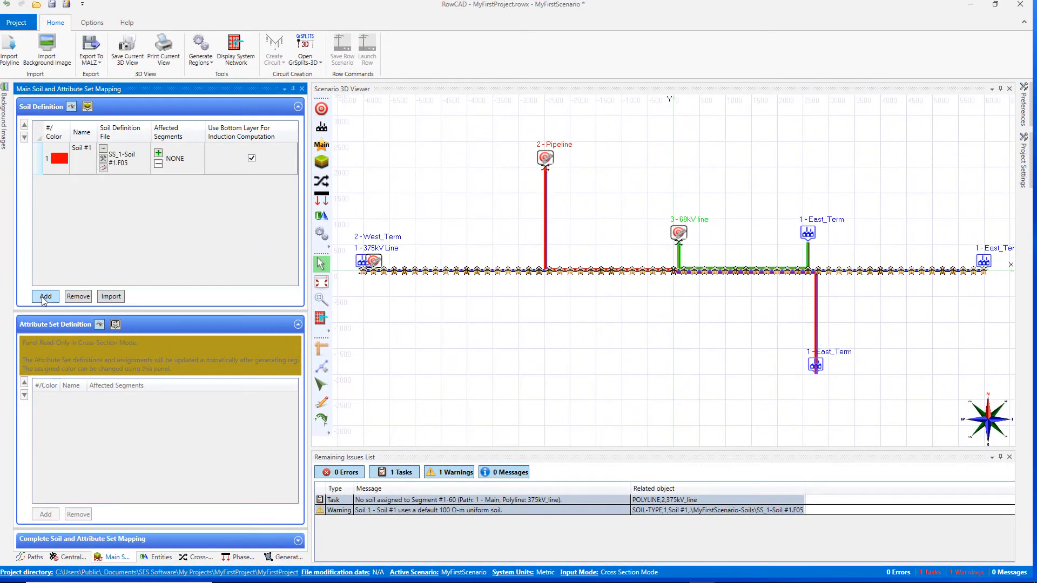
{"action": "left_click", "coordinate": [43, 297]}
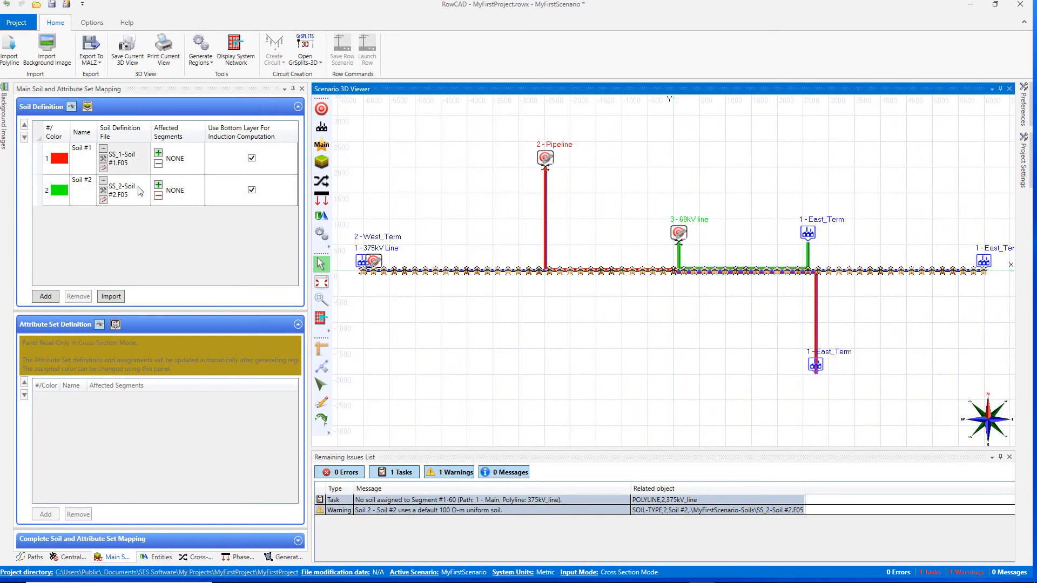
Import the soil data from SF_Soil_Traverse_2.F11 into the second soil and accept its definition.
{"action": "left_click", "coordinate": [108, 192]}
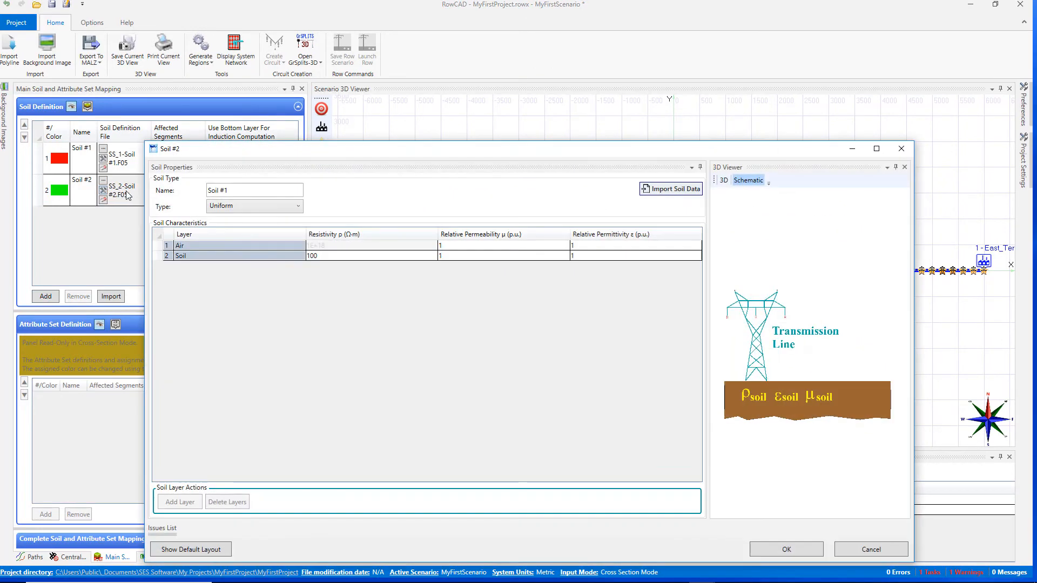
{"action": "left_click", "coordinate": [646, 190]}
{"action": "left_click", "coordinate": [349, 246]}
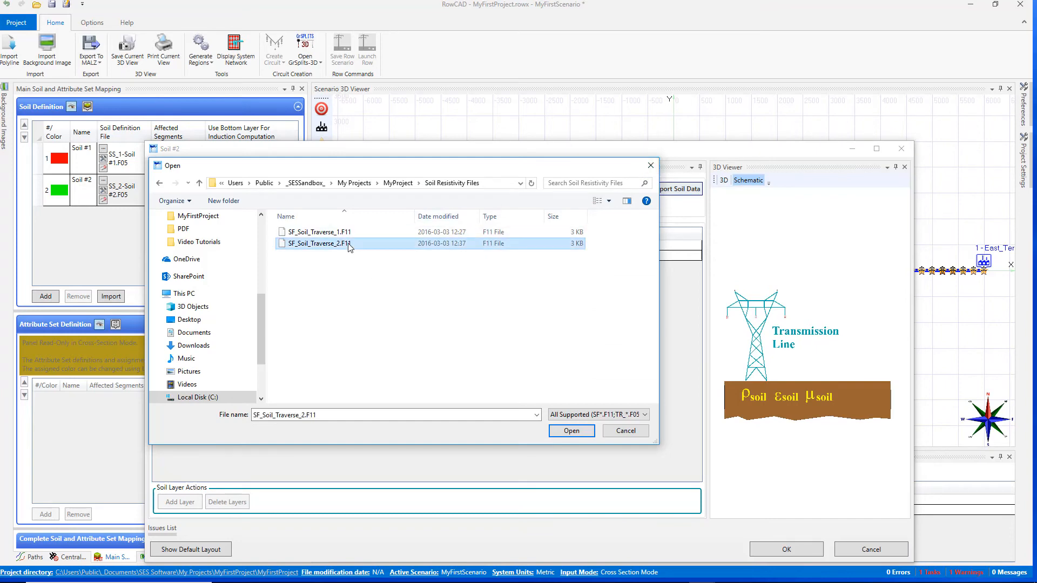
{"action": "left_click", "coordinate": [571, 430]}
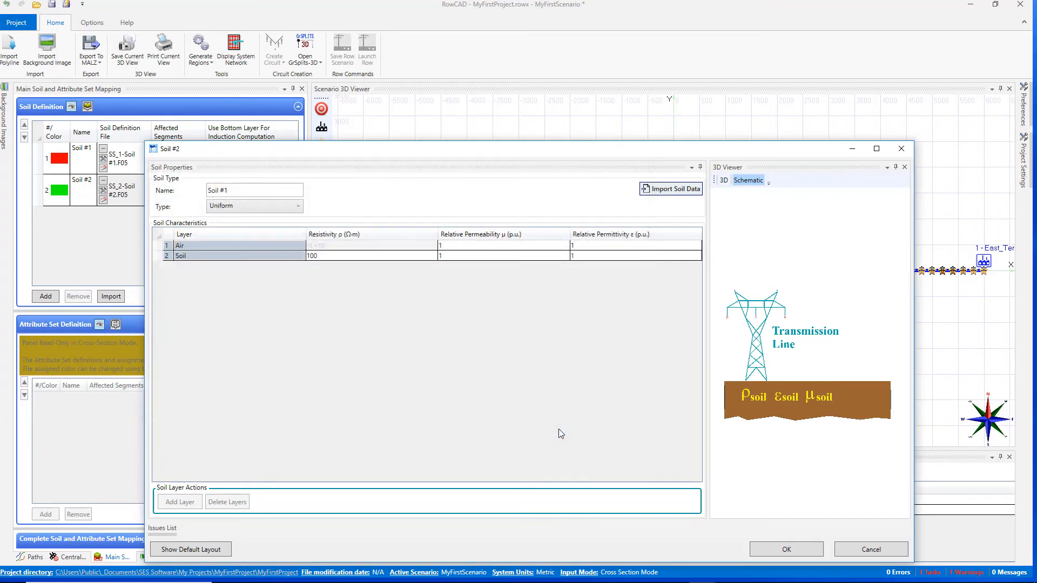
{"action": "left_click", "coordinate": [773, 549]}
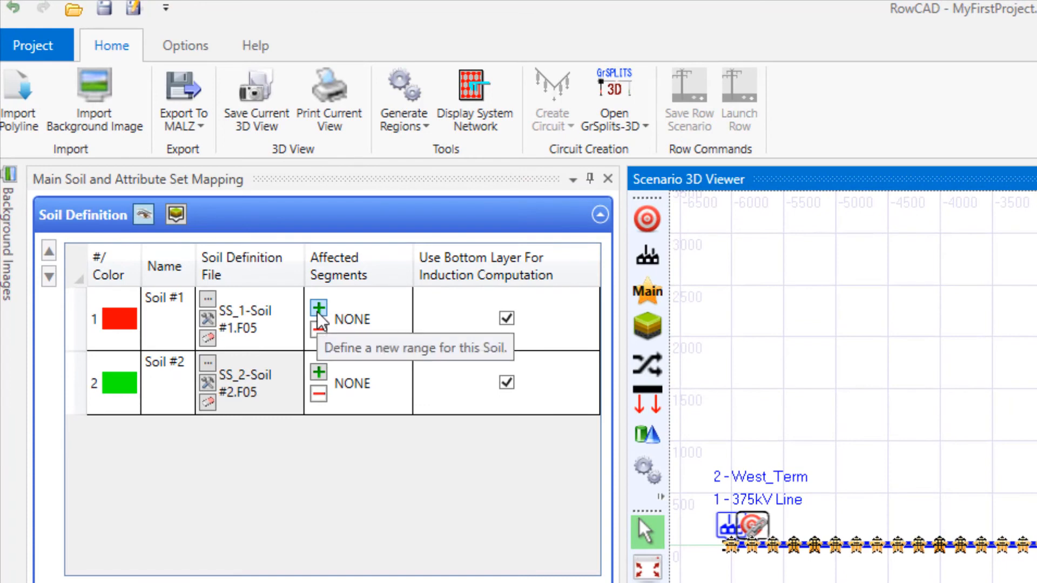
Assign Soil #1 to segments 1 through 25 of the 375kV_line polyline.
{"action": "left_click", "coordinate": [306, 299]}
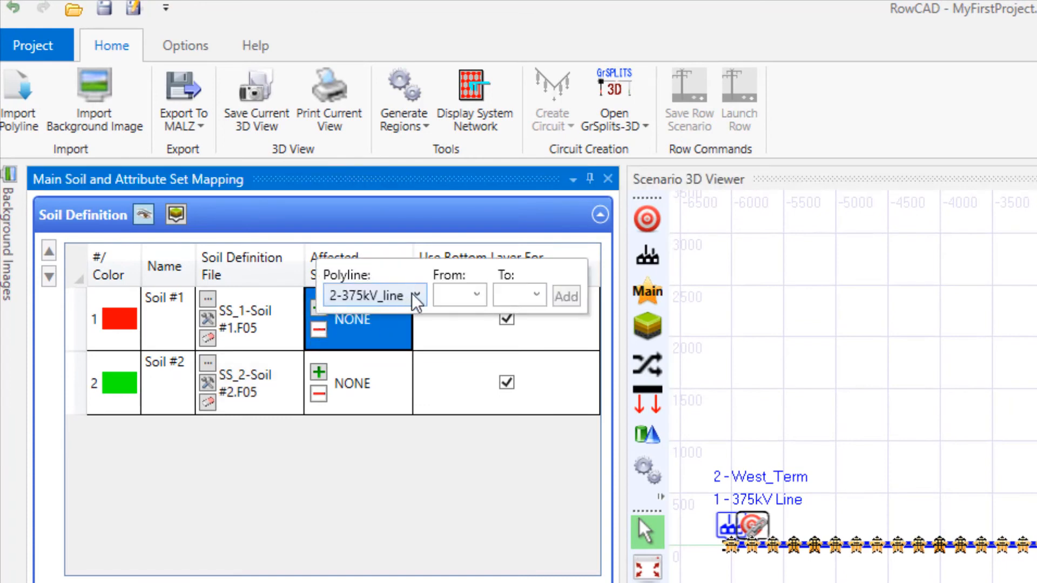
{"action": "left_click", "coordinate": [476, 295]}
{"action": "left_click", "coordinate": [518, 319]}
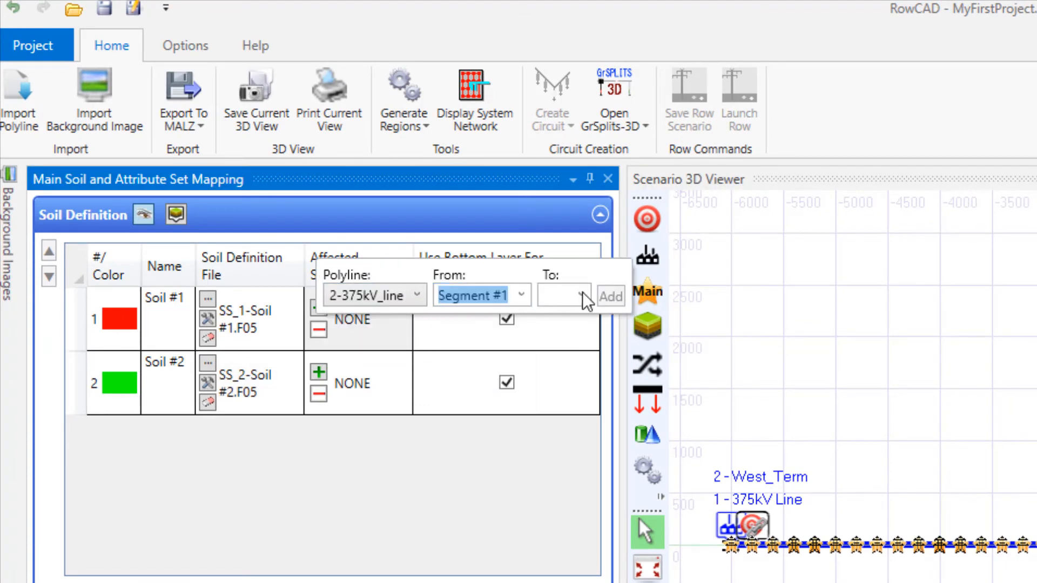
{"action": "left_click", "coordinate": [582, 296]}
{"action": "scroll", "coordinate": [626, 428], "scroll_direction": "up", "scroll_amount": 10}
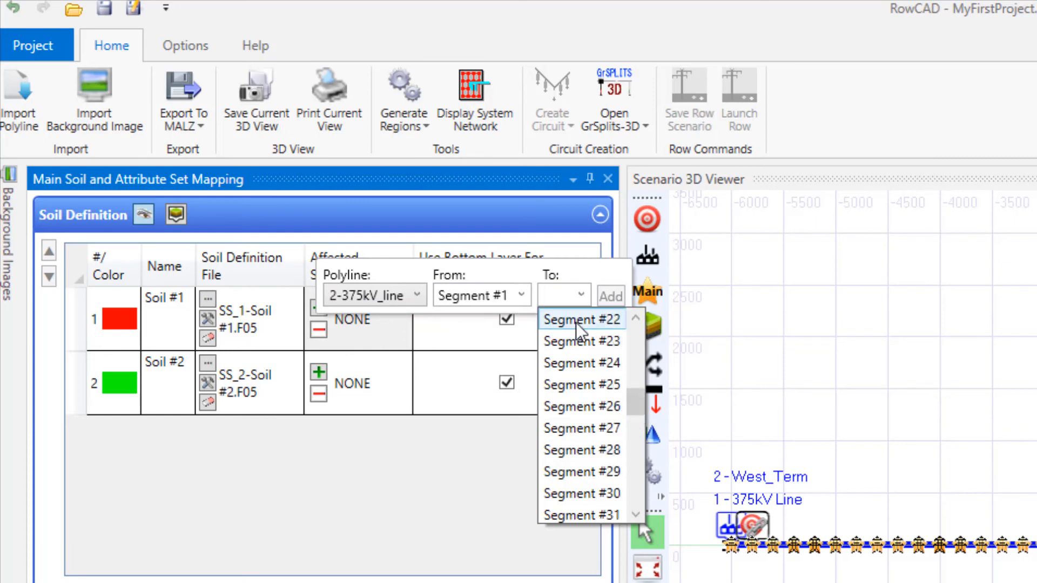
{"action": "left_click", "coordinate": [567, 384]}
{"action": "left_click", "coordinate": [663, 296]}
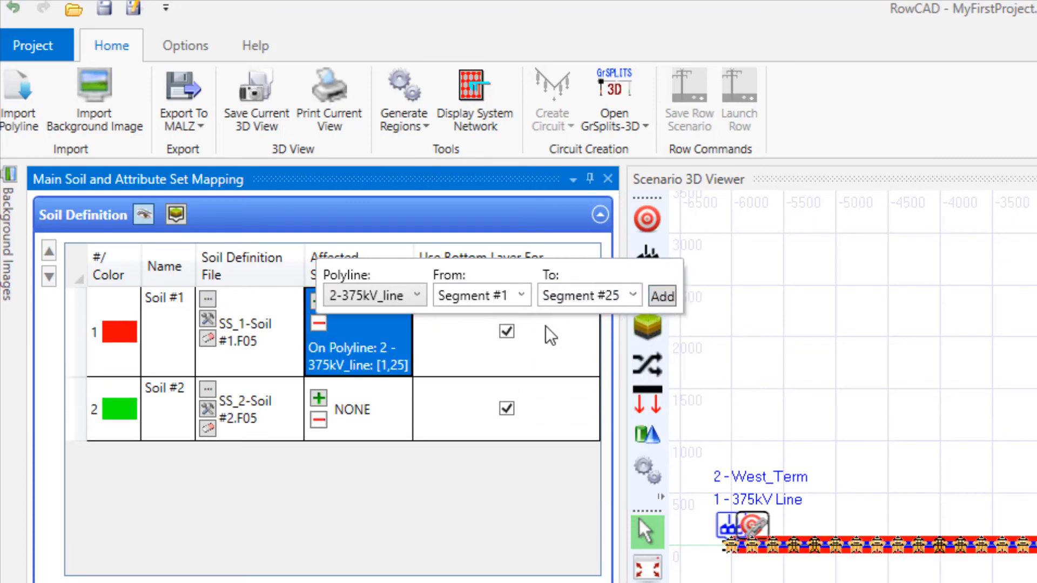
Assign Soil #2 to segments 26 through 60 of the 375kV_line polyline.
{"action": "left_click", "coordinate": [318, 398]}
{"action": "left_click", "coordinate": [475, 386]}
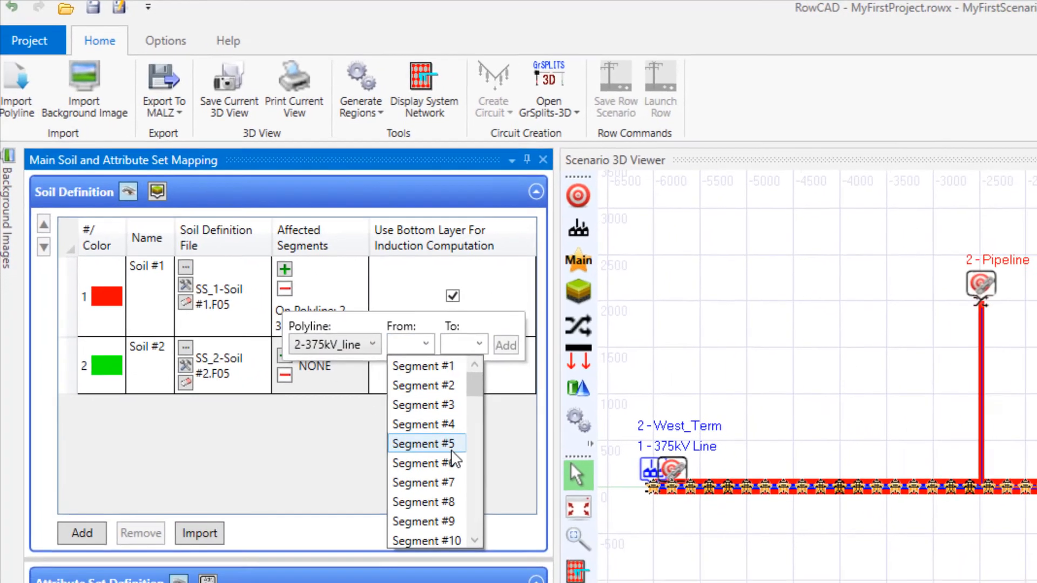
{"action": "scroll", "coordinate": [454, 460], "scroll_direction": "down", "scroll_amount": 6}
{"action": "left_click", "coordinate": [441, 501]}
{"action": "left_click", "coordinate": [508, 345]}
{"action": "left_click", "coordinate": [519, 521]}
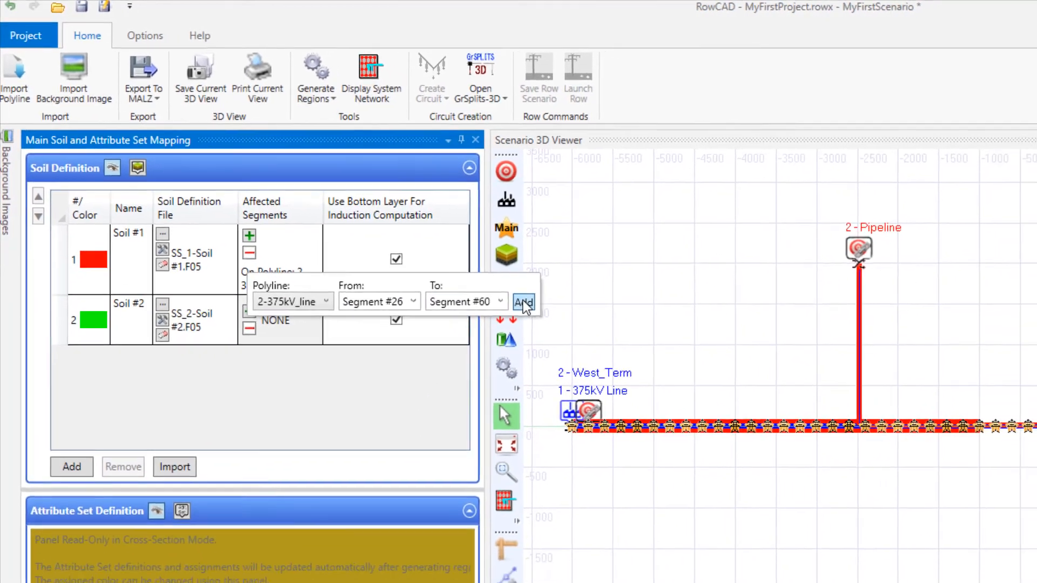
{"action": "left_click", "coordinate": [522, 304]}
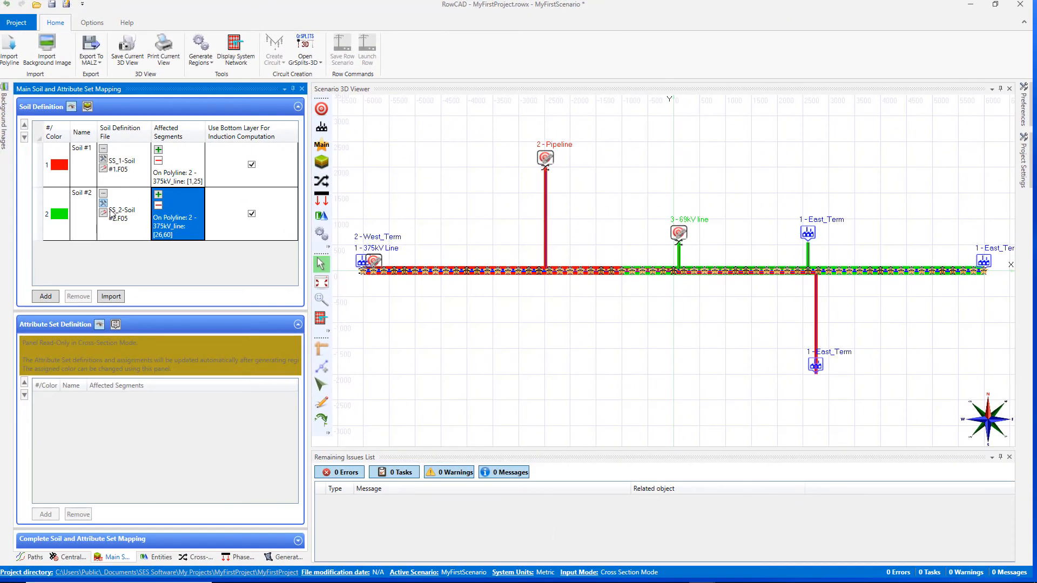
Generate the regions and create the circuit by rebuilding the whole circuit model.
{"action": "mouse_move", "coordinate": [118, 214]}
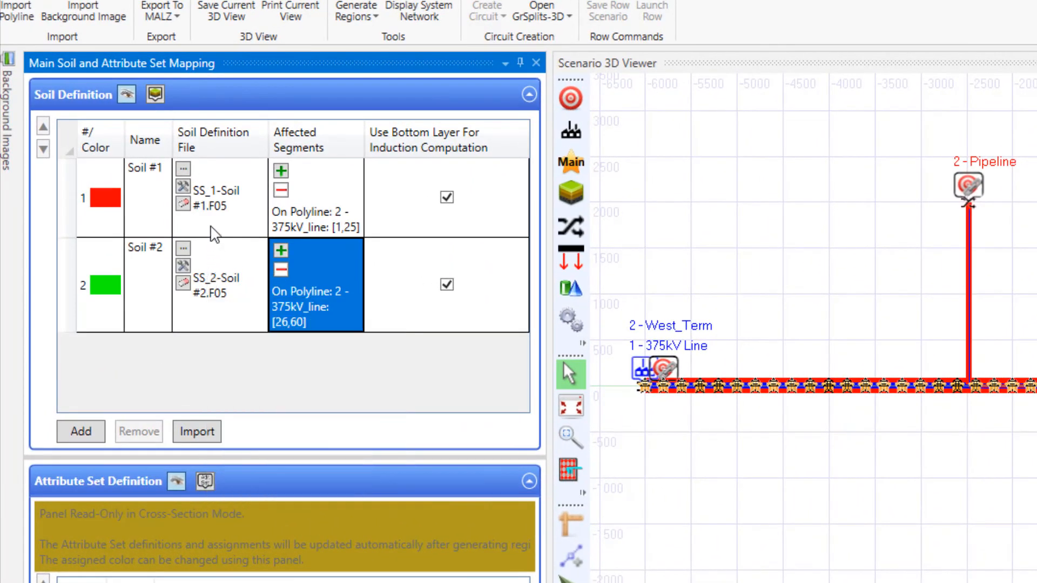
{"action": "mouse_move", "coordinate": [212, 208]}
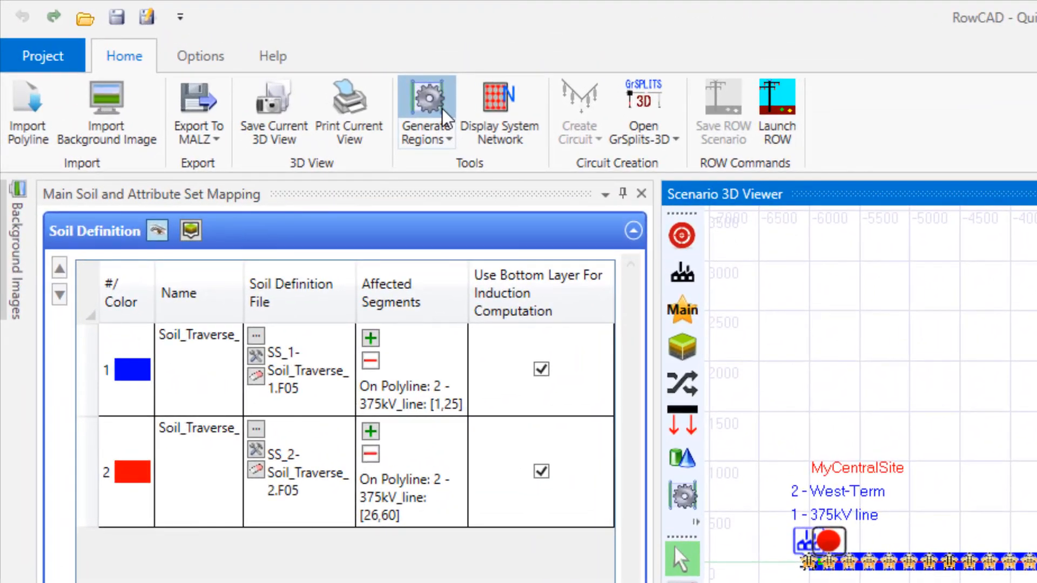
{"action": "left_click", "coordinate": [442, 108]}
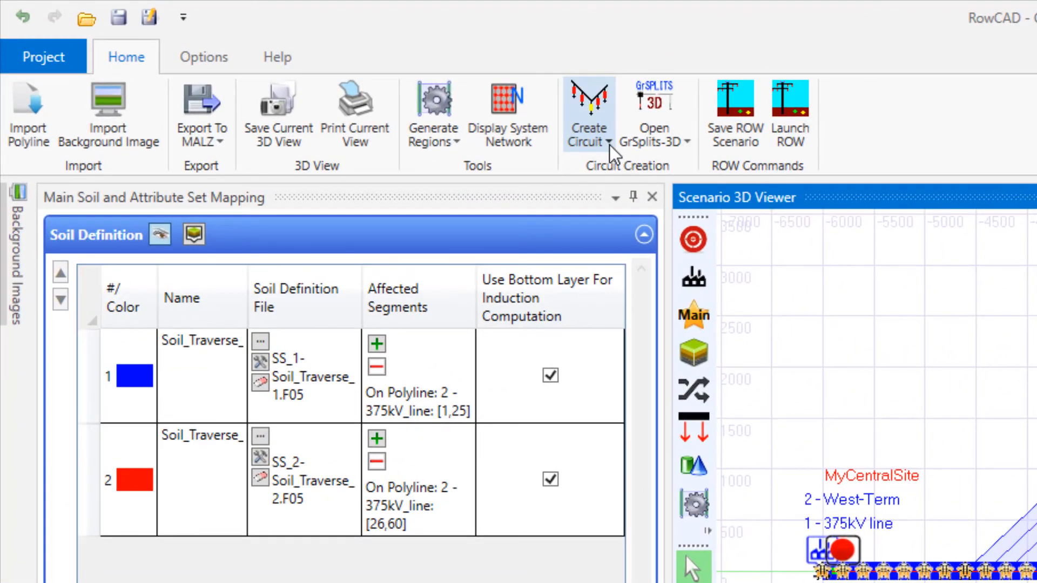
{"action": "left_click", "coordinate": [609, 142]}
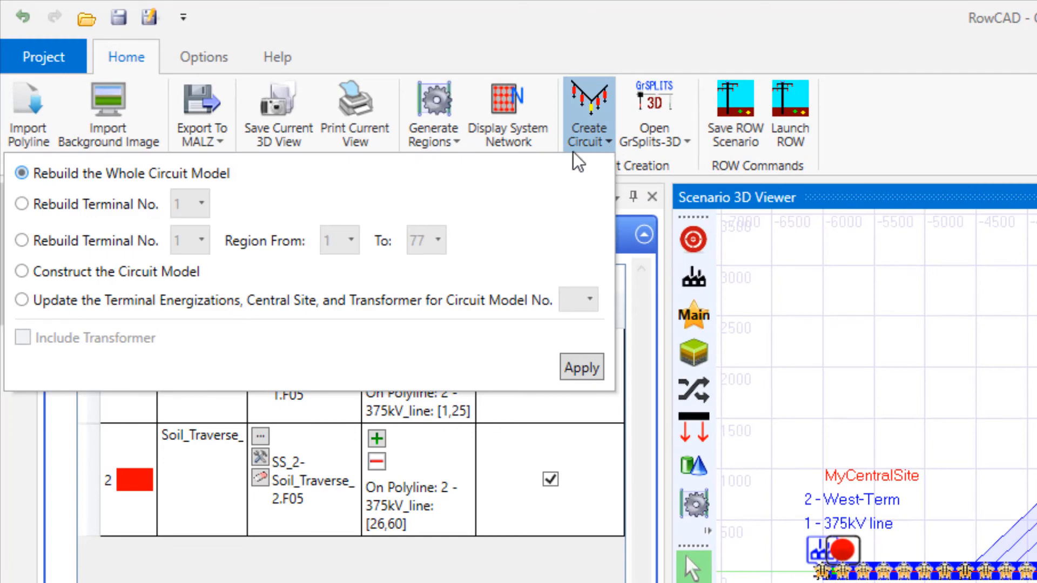
{"action": "left_click", "coordinate": [577, 370]}
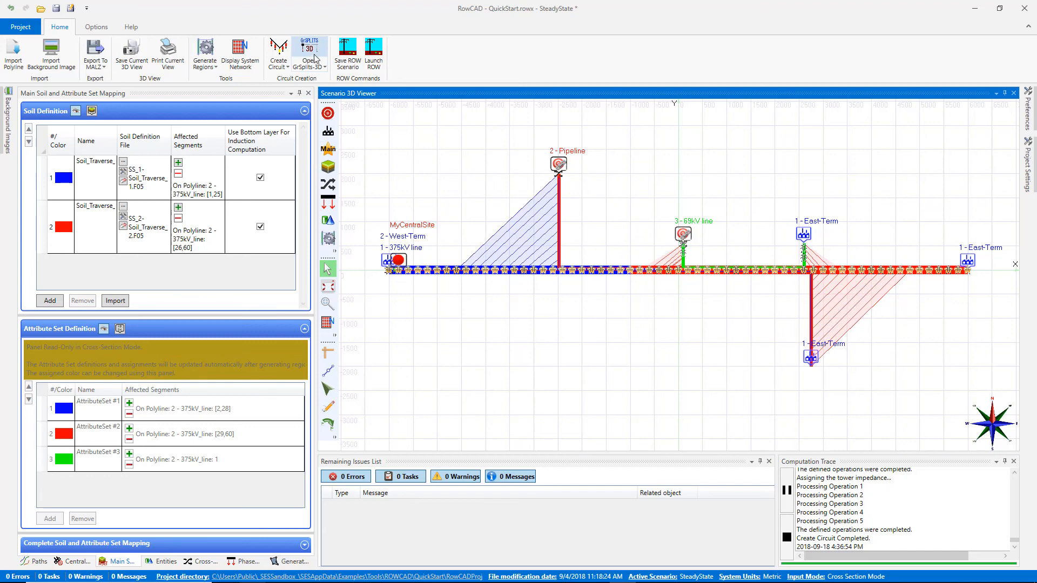
Check the circuit number choice for GrSplits-3D and launch the Right-Of-Way program for the scenario.
{"action": "left_click", "coordinate": [324, 66]}
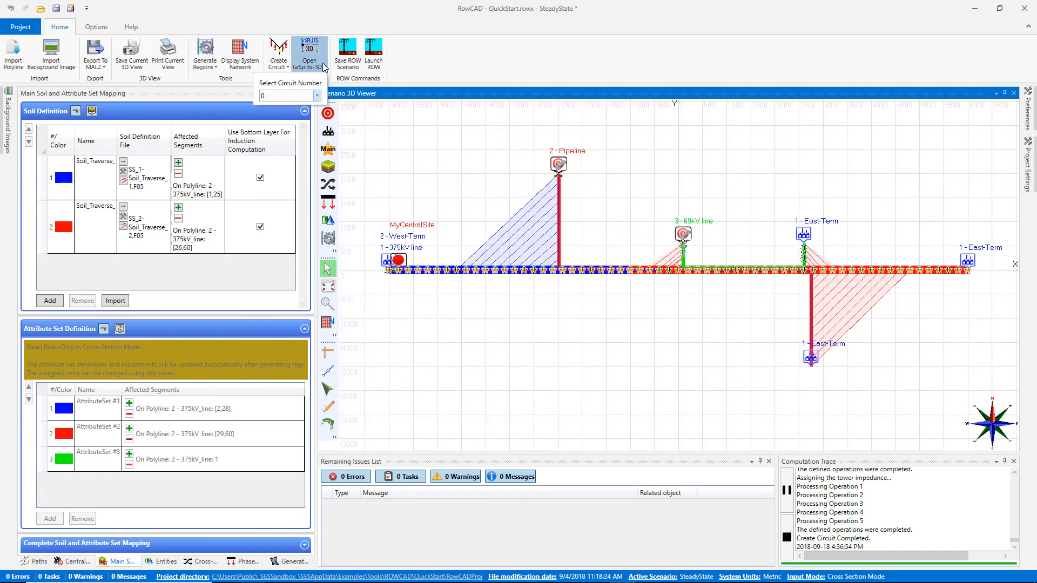
{"action": "left_click", "coordinate": [374, 64]}
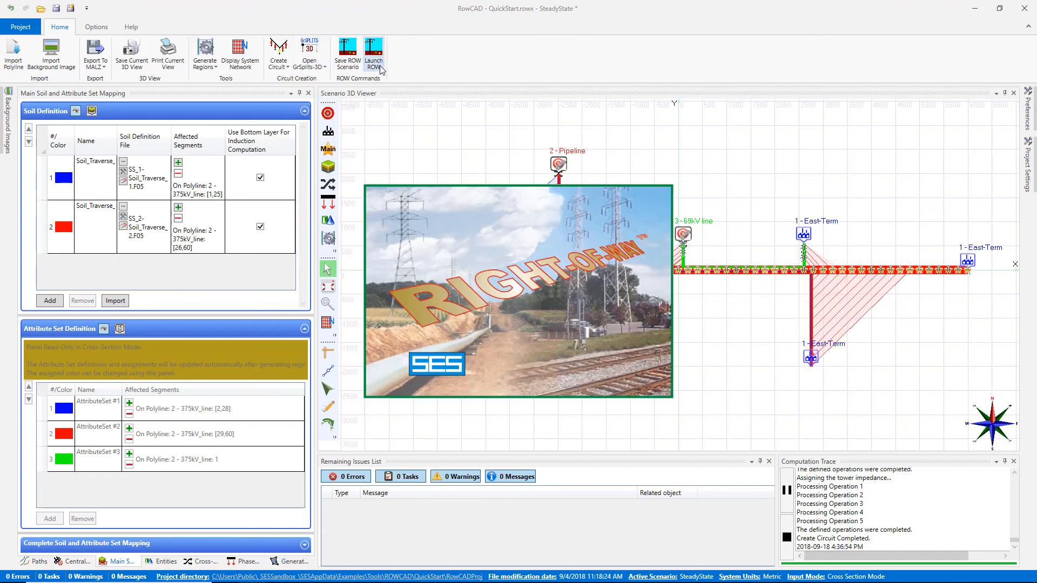